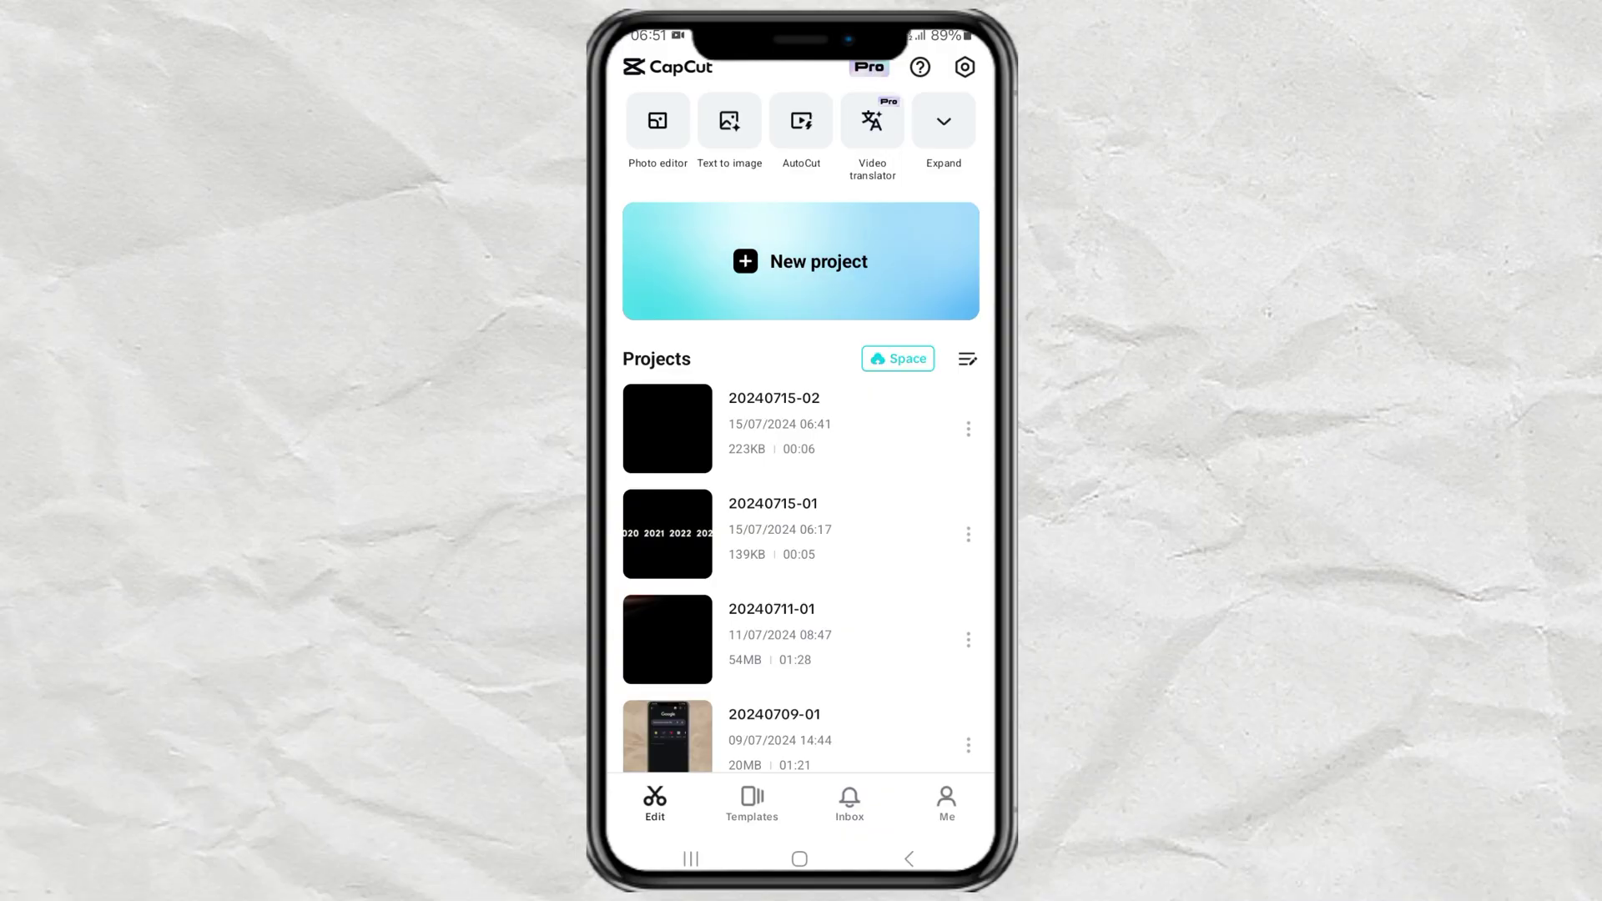
Step: Create a new project from the black 00:06 stock clip in the Library
click(833, 261)
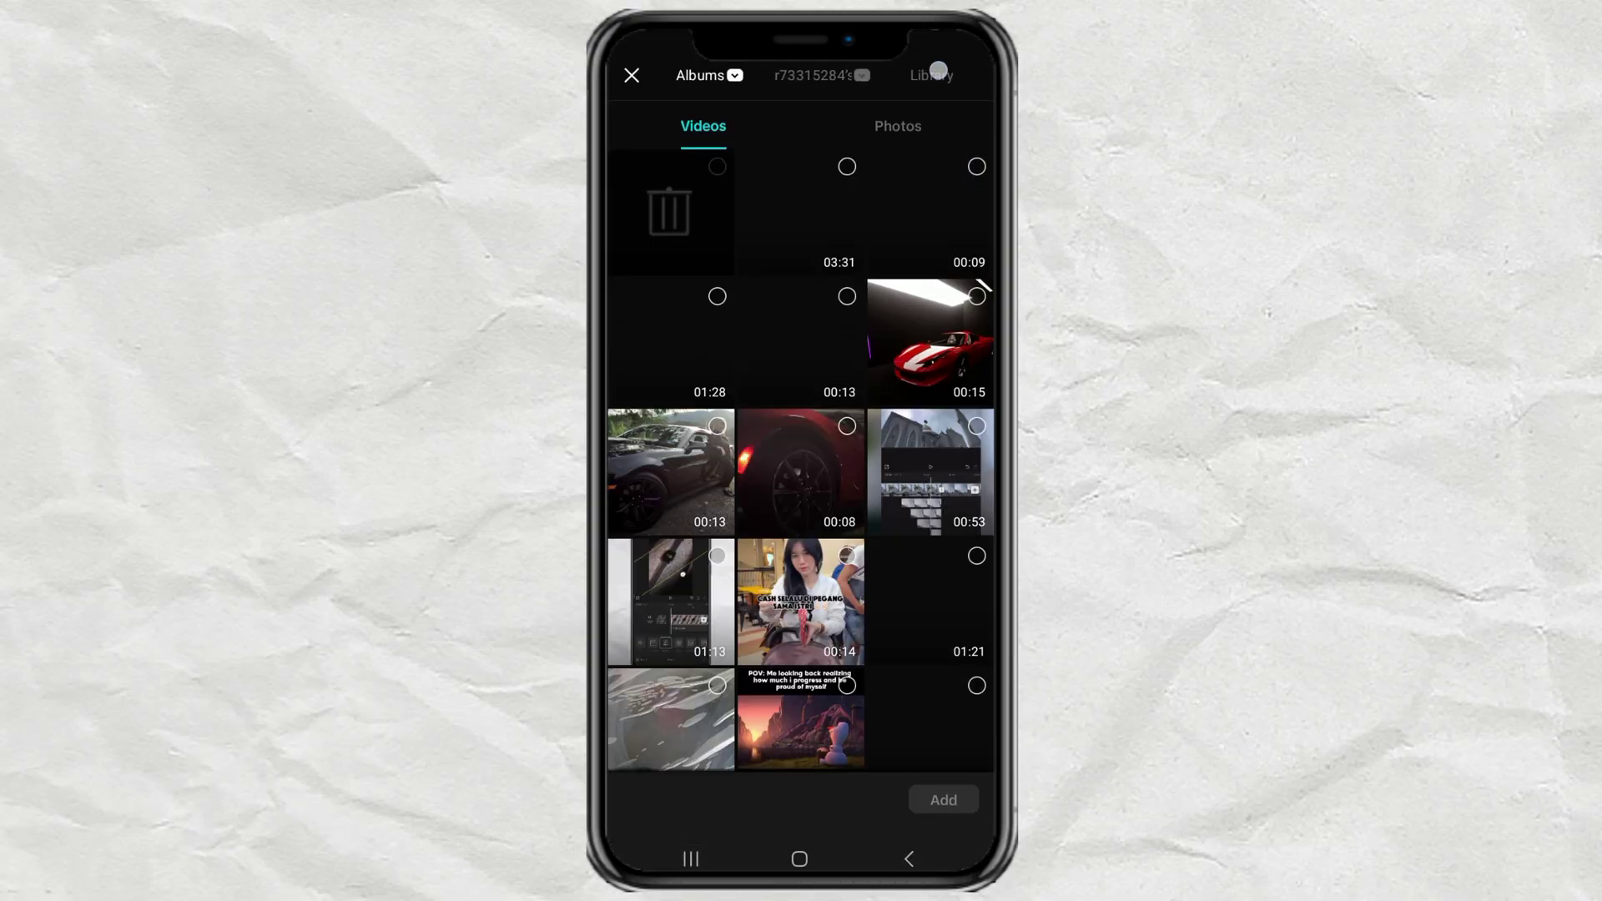
click(931, 76)
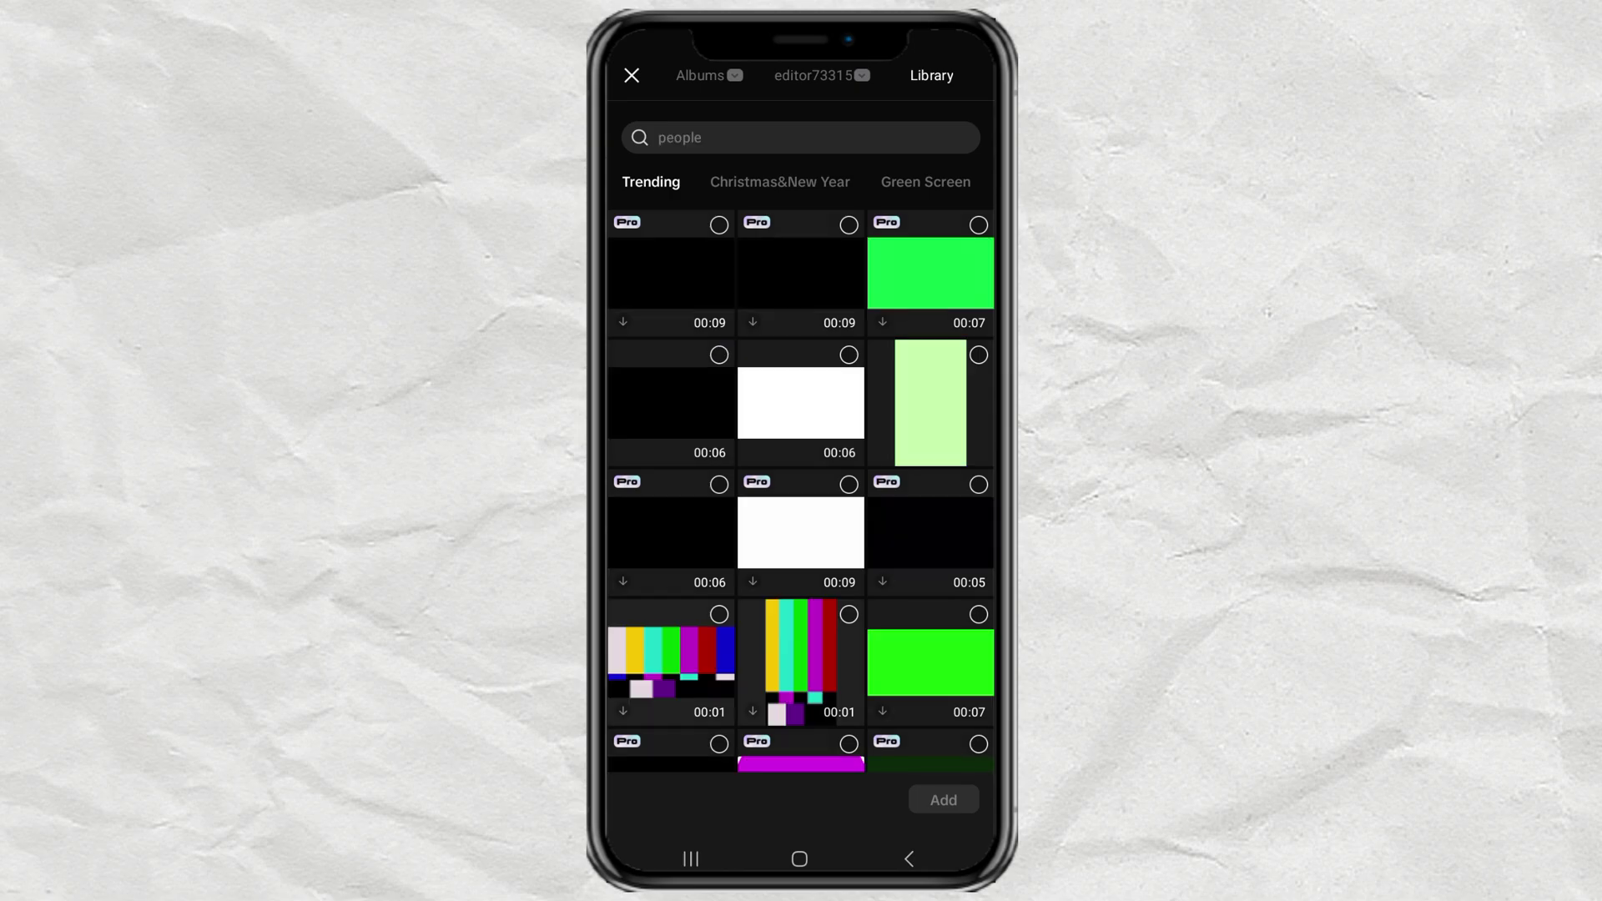
click(718, 353)
click(943, 798)
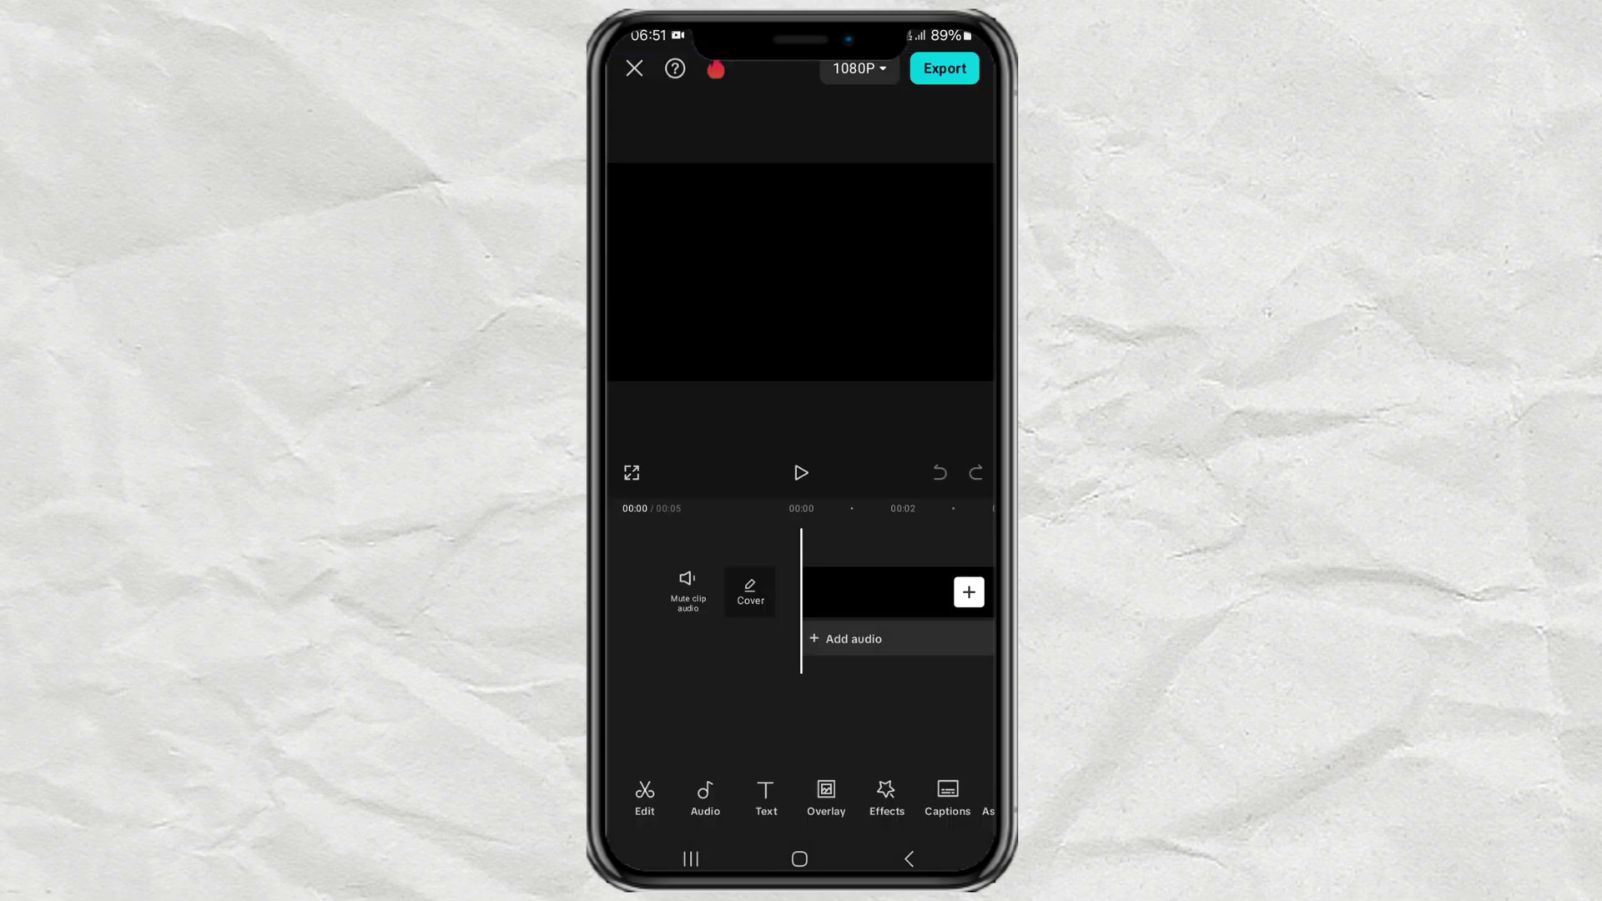
Step: Add a text box containing the years 2014 through 2024
click(765, 797)
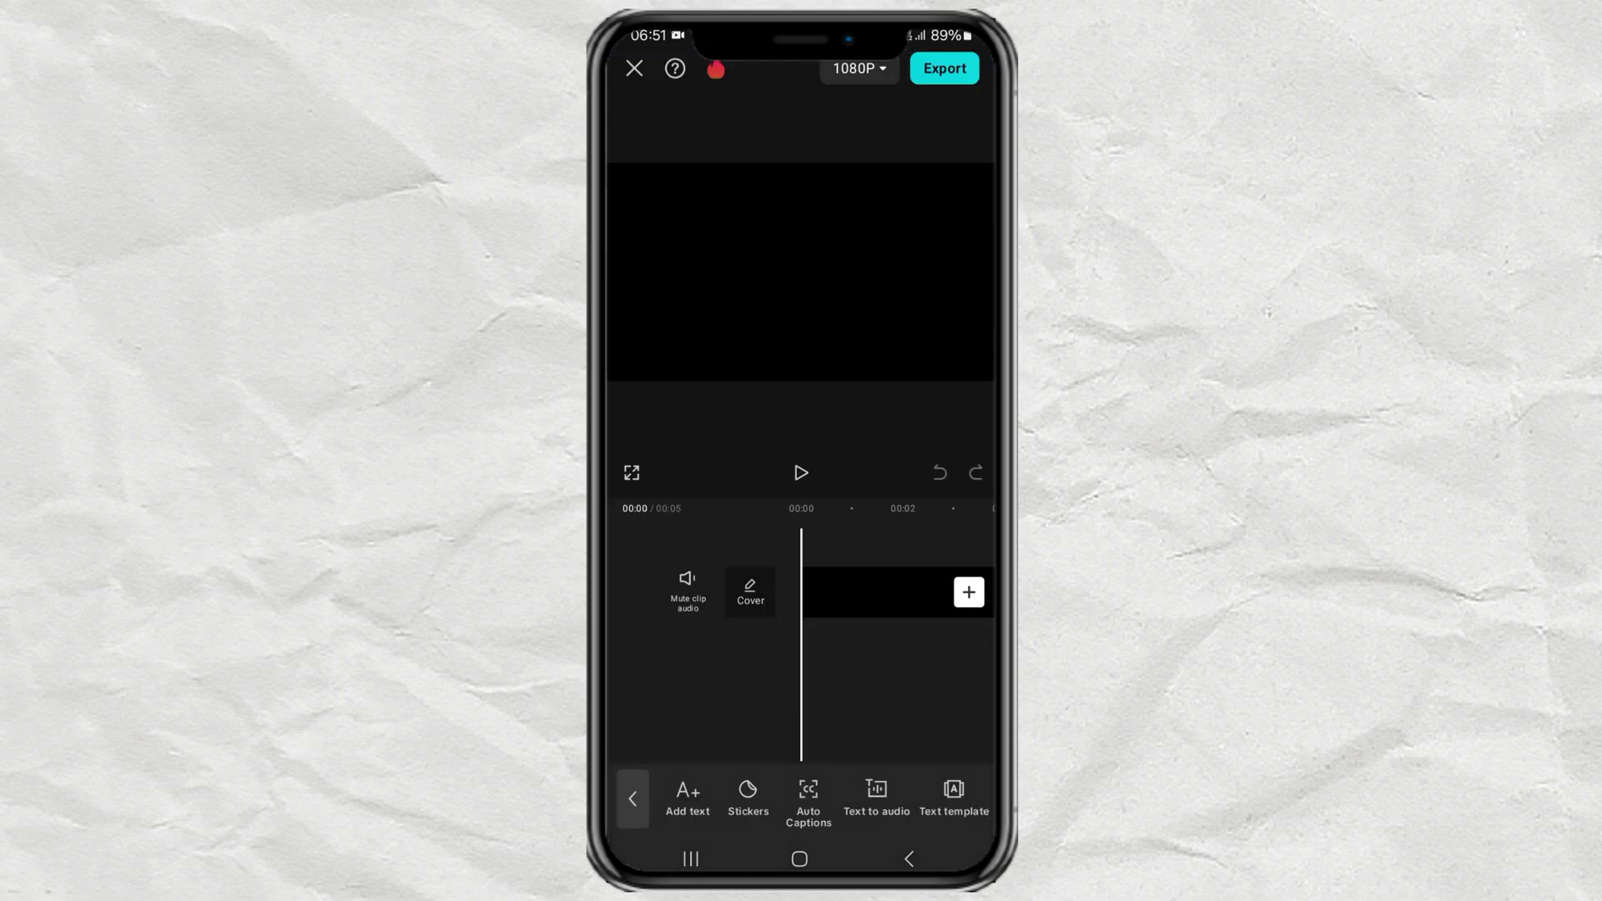
click(688, 798)
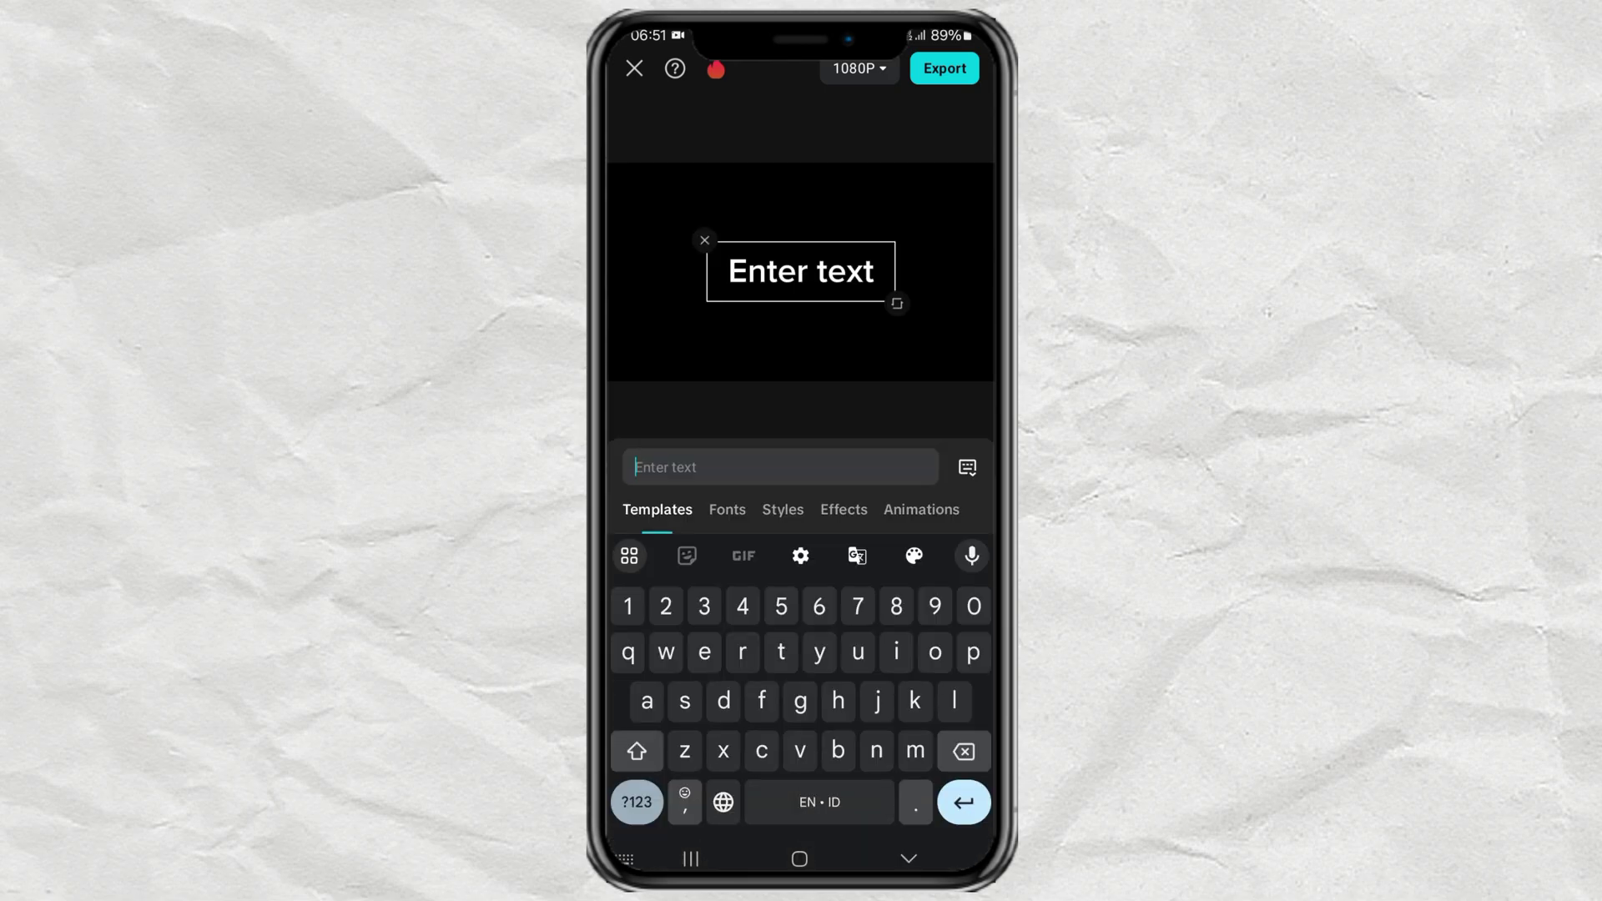
text(2014 2015)
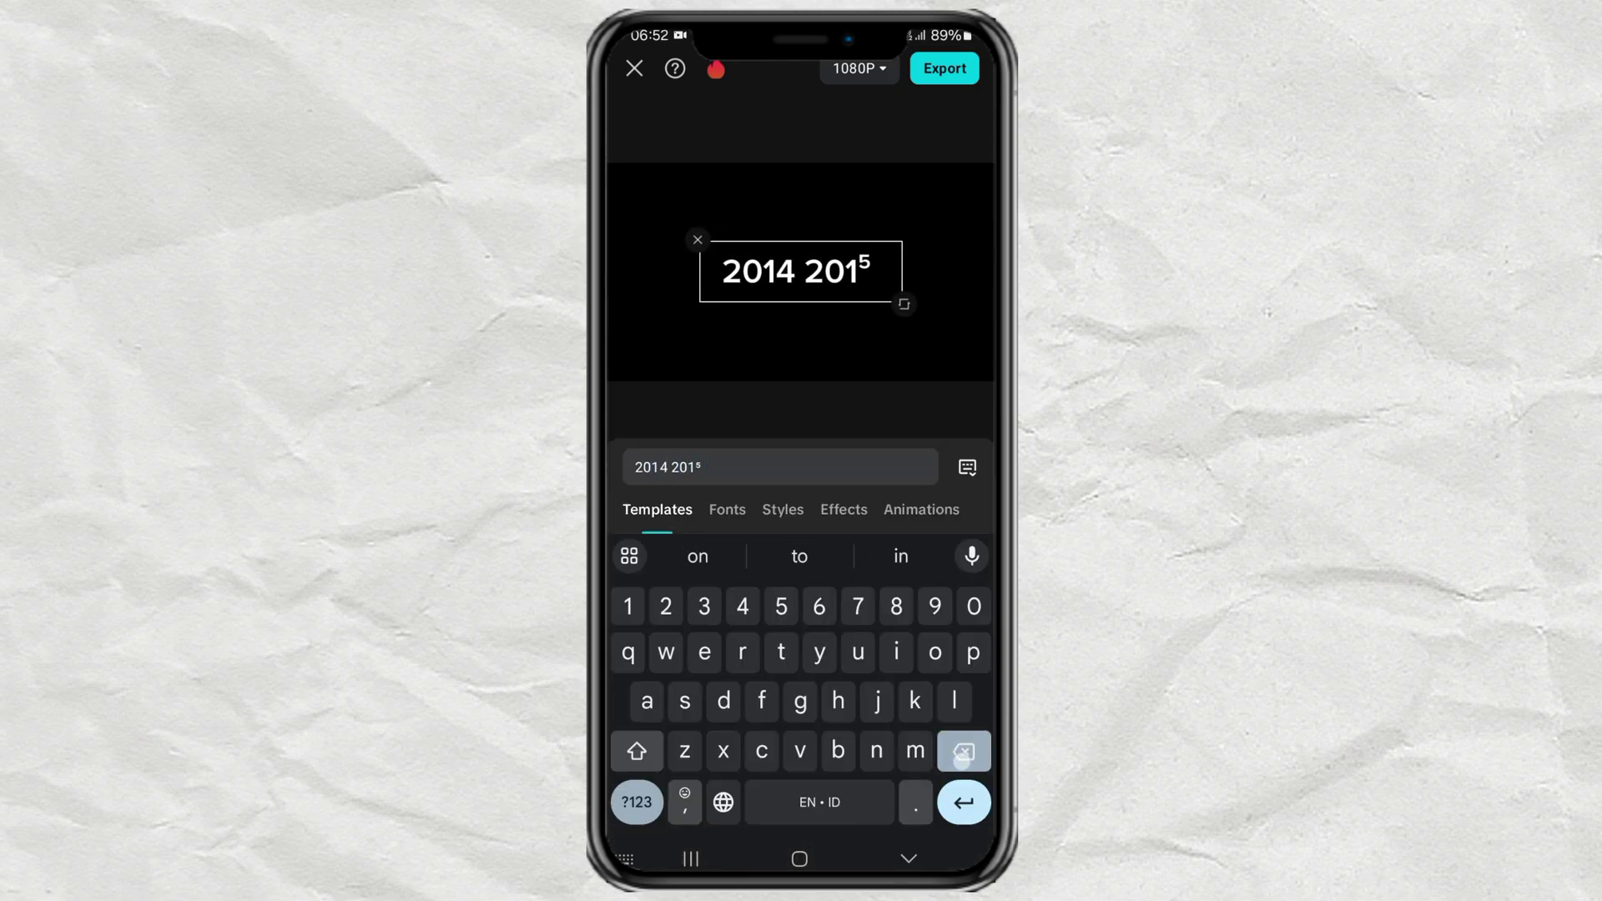
text( 2016 2017 2018 20)
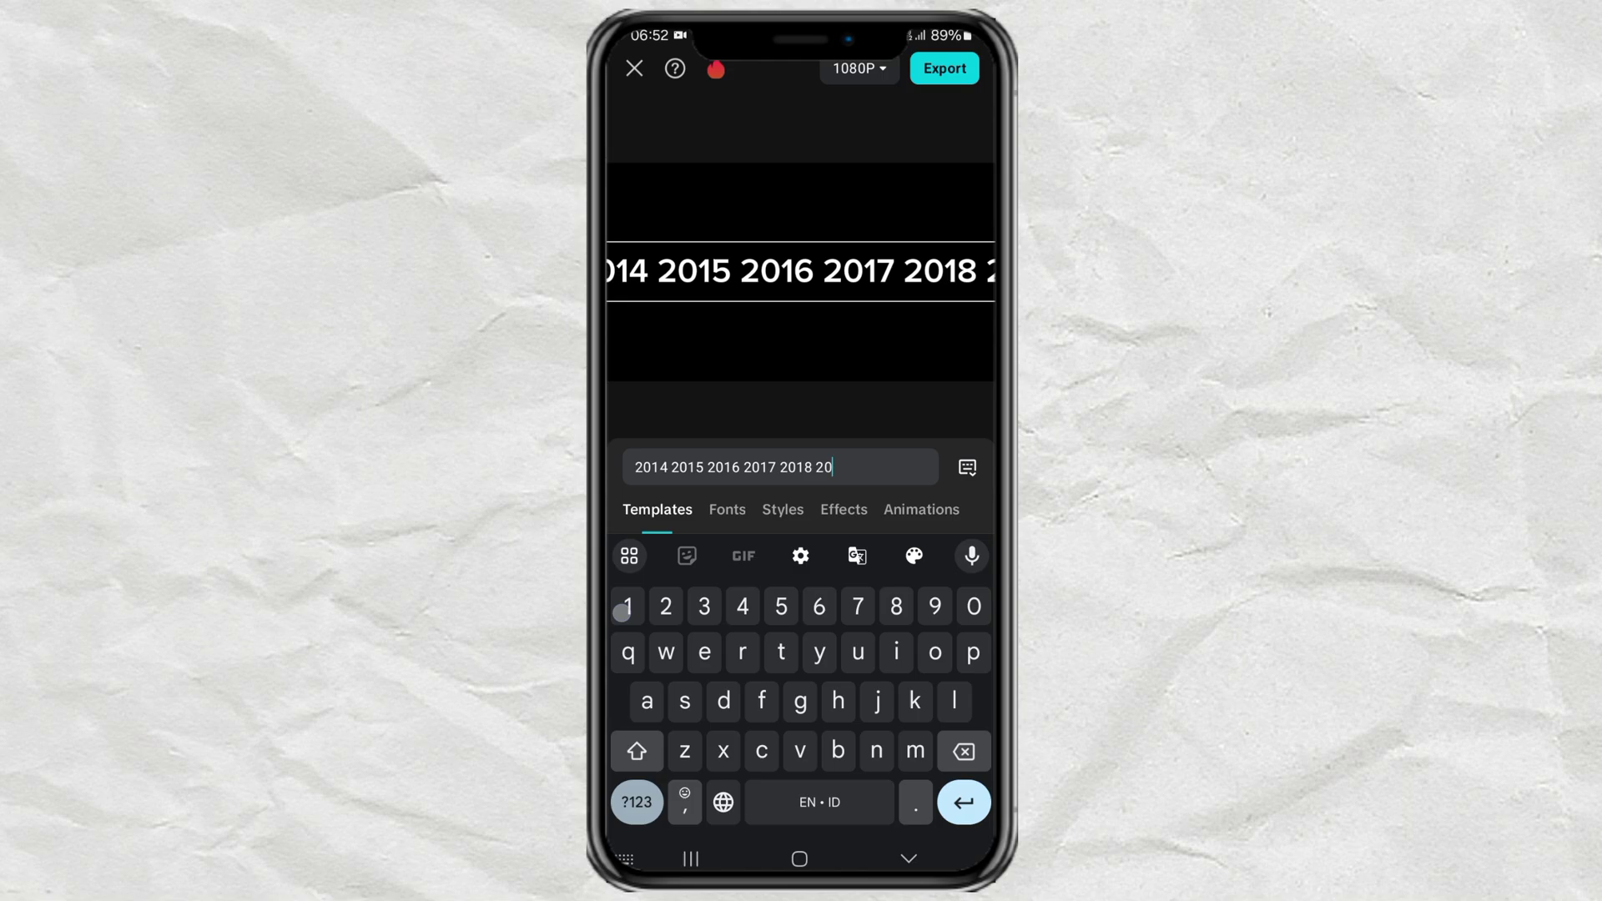
text(19 2020 2021 2022 2023)
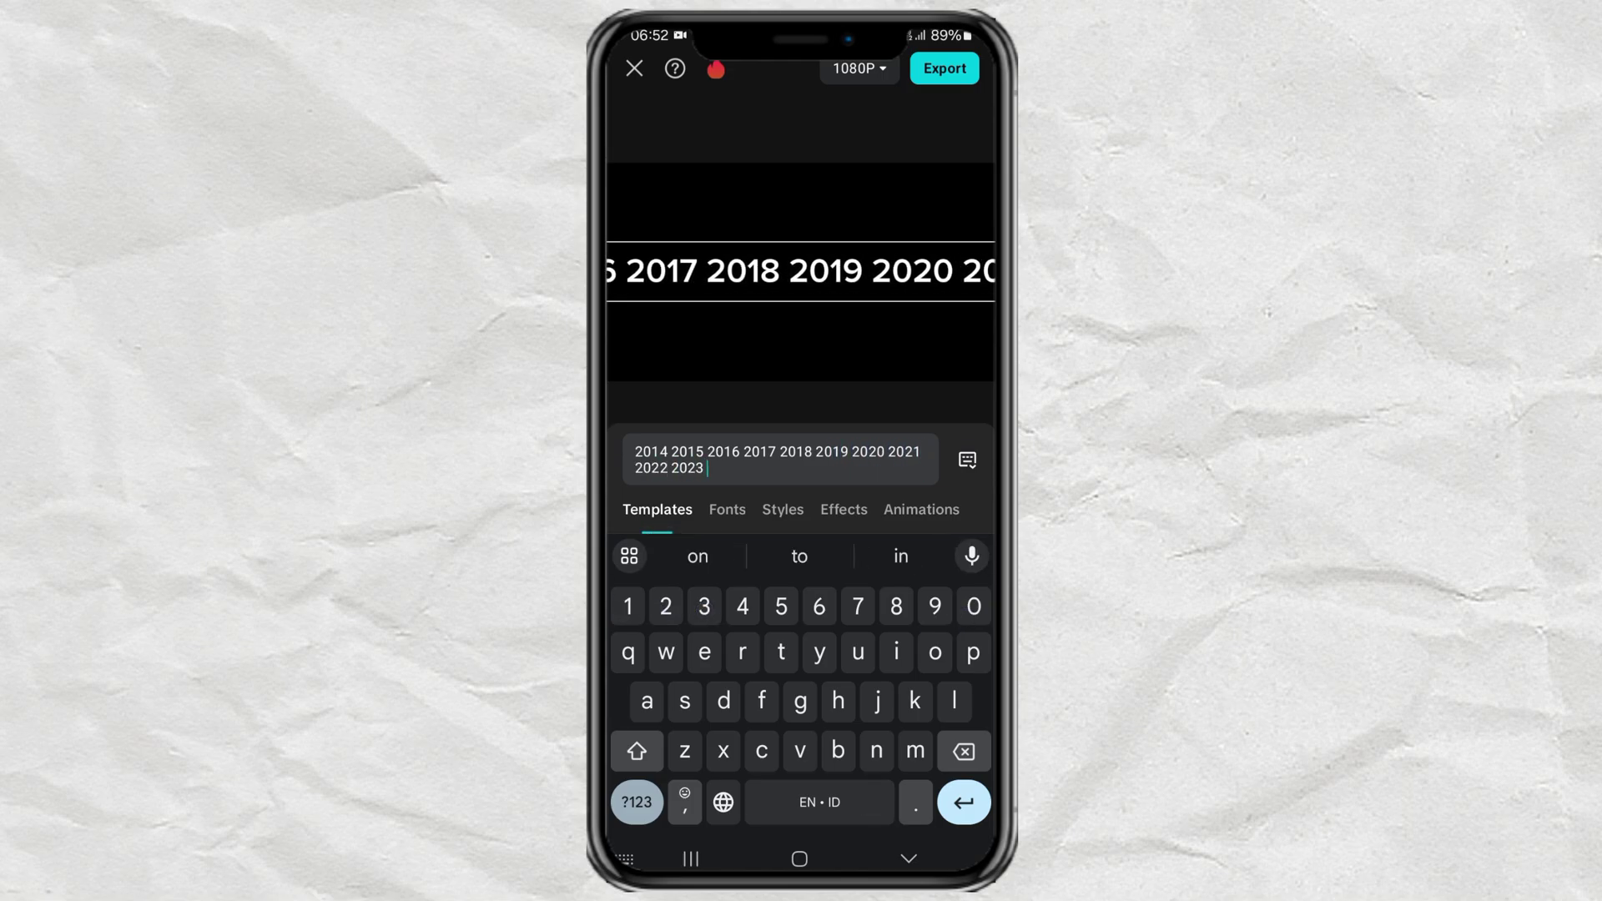
text( 2024)
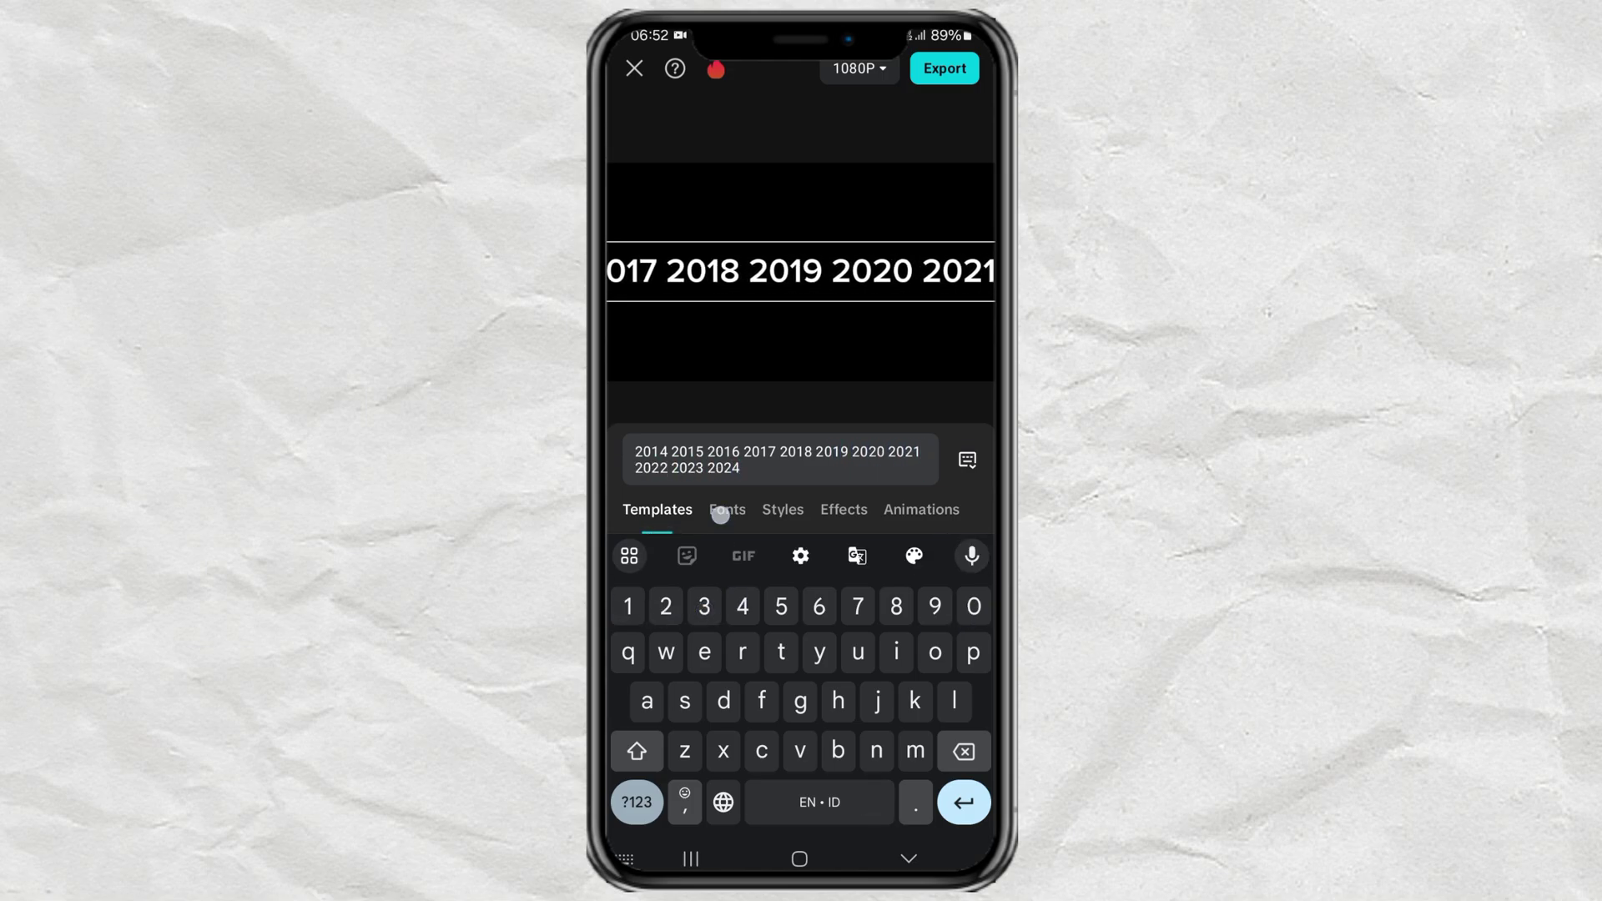
click(909, 858)
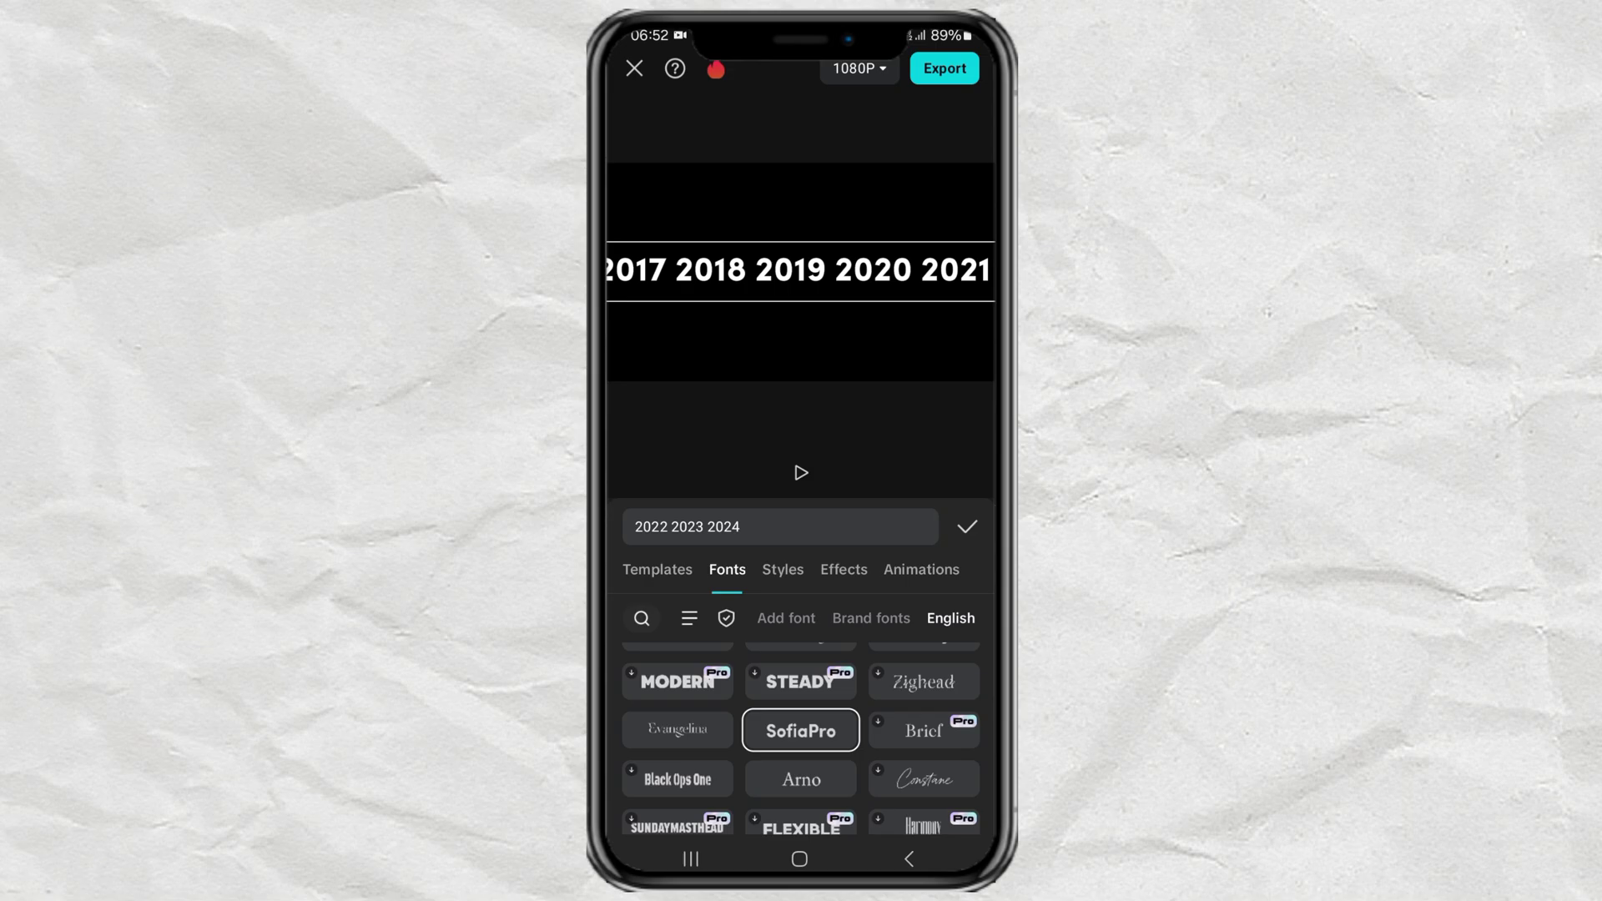
Step: Enlarge the year text and position it so 2014 sits near frame centre
drag(887, 262, 940, 251)
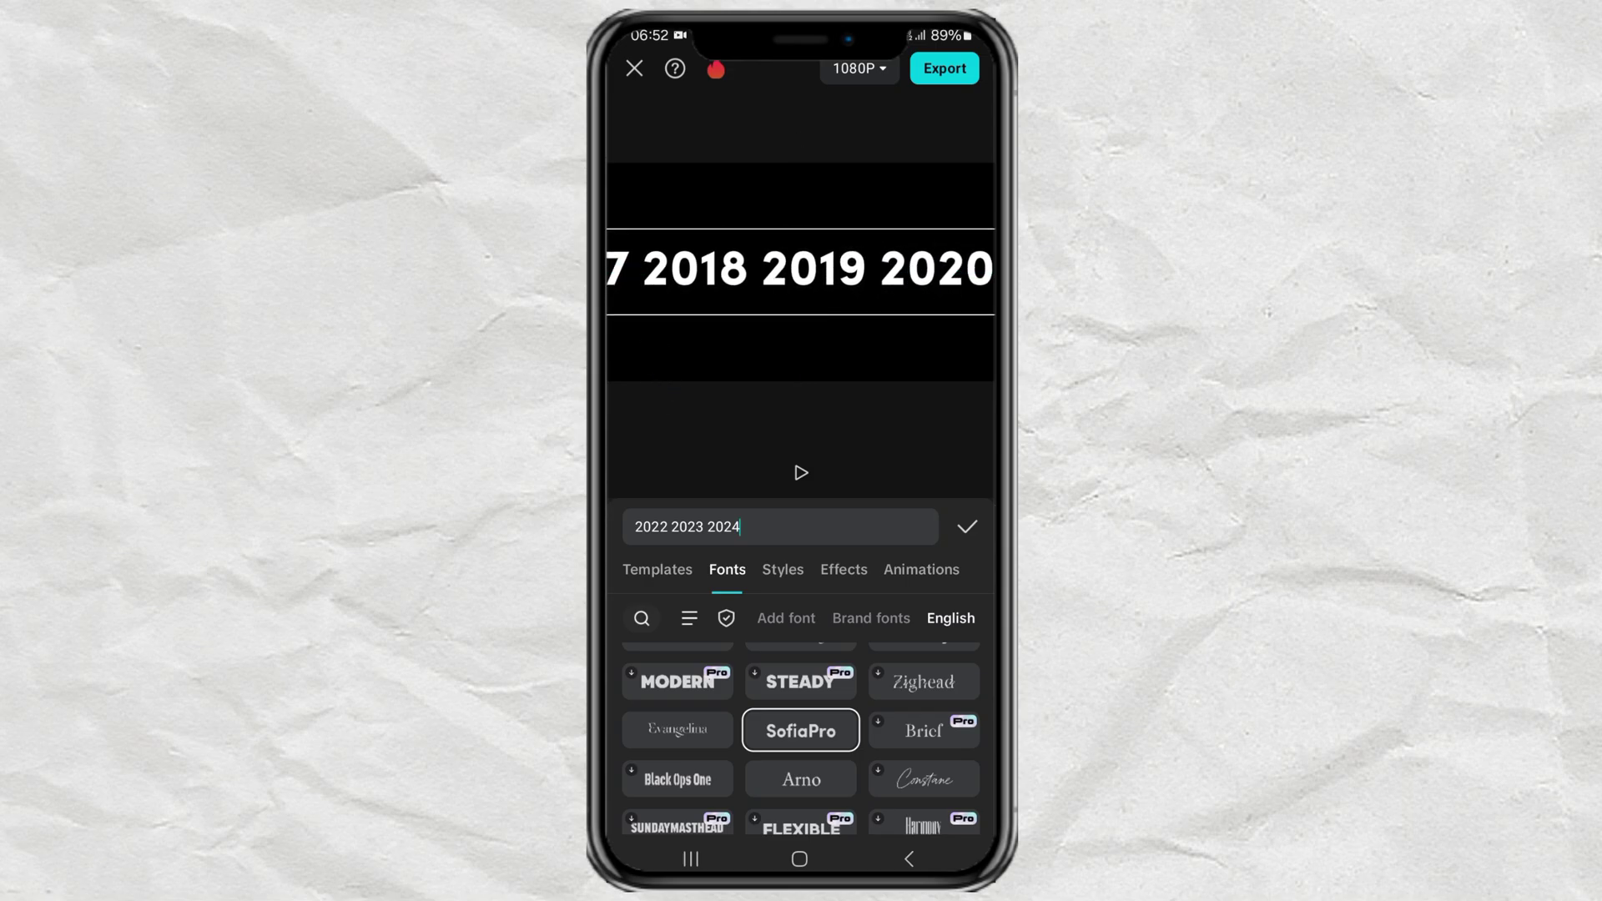
drag(701, 277, 835, 283)
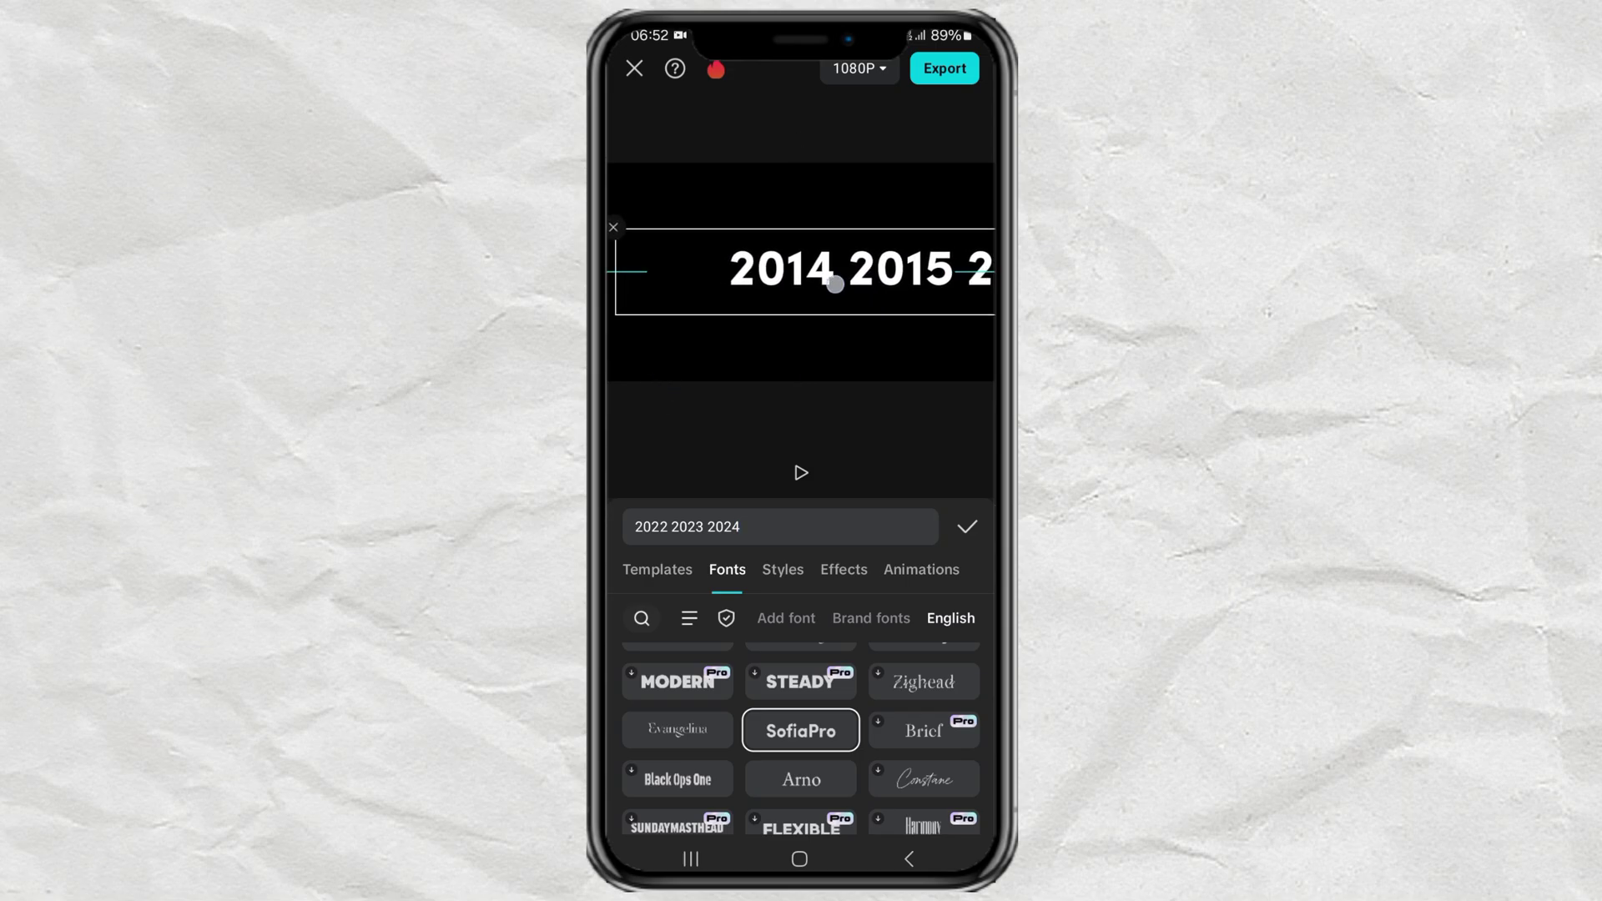
drag(835, 282, 927, 289)
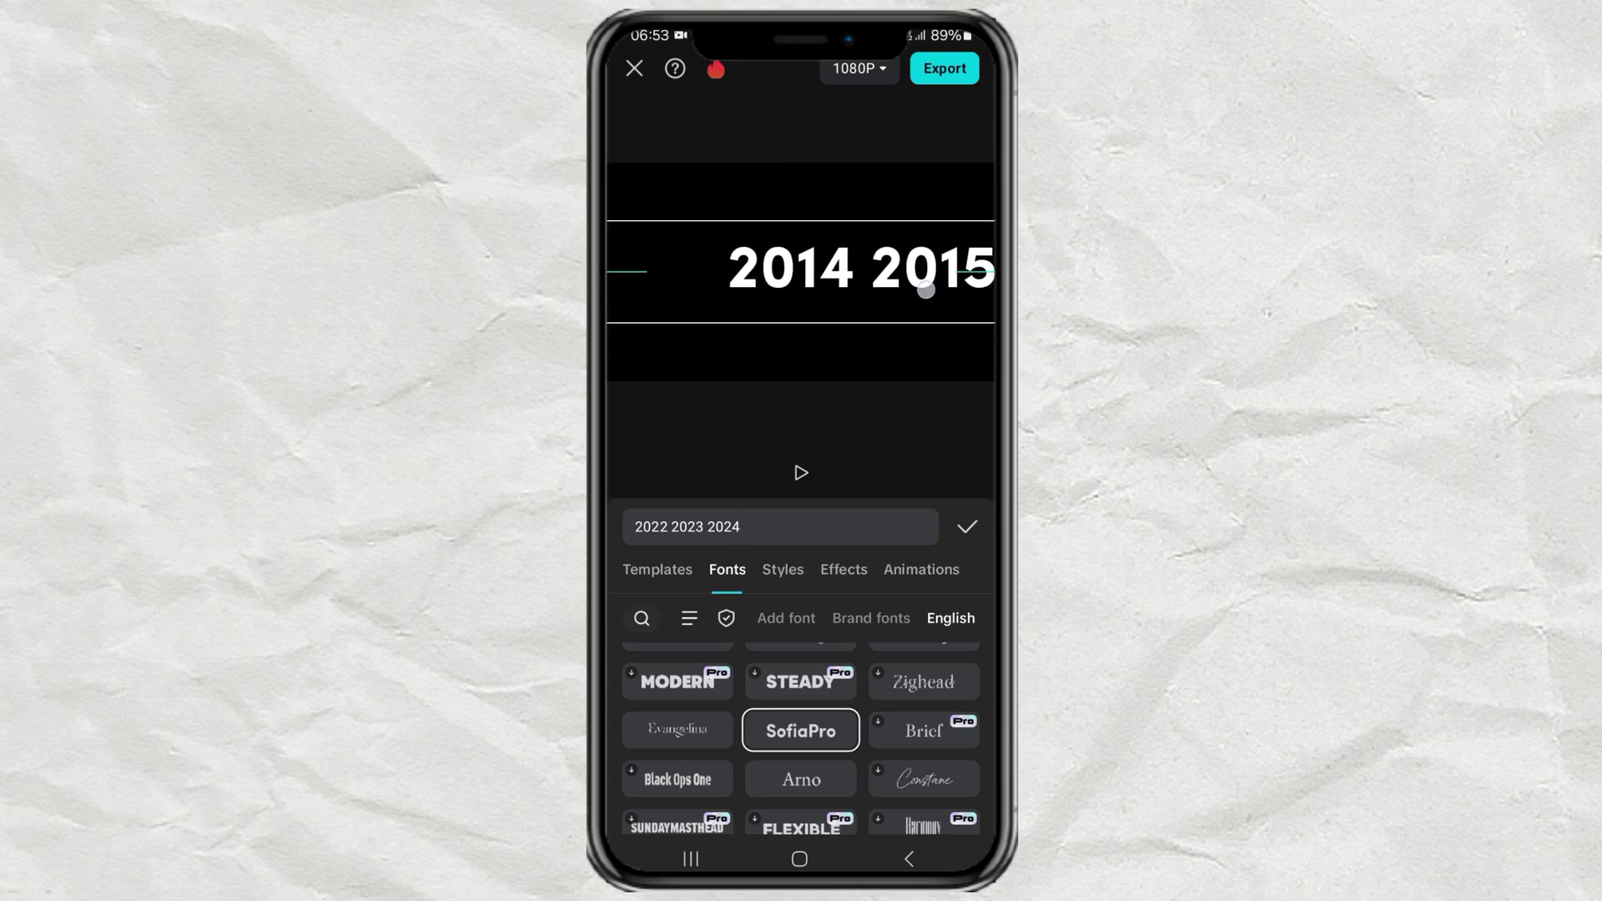
drag(900, 269, 868, 290)
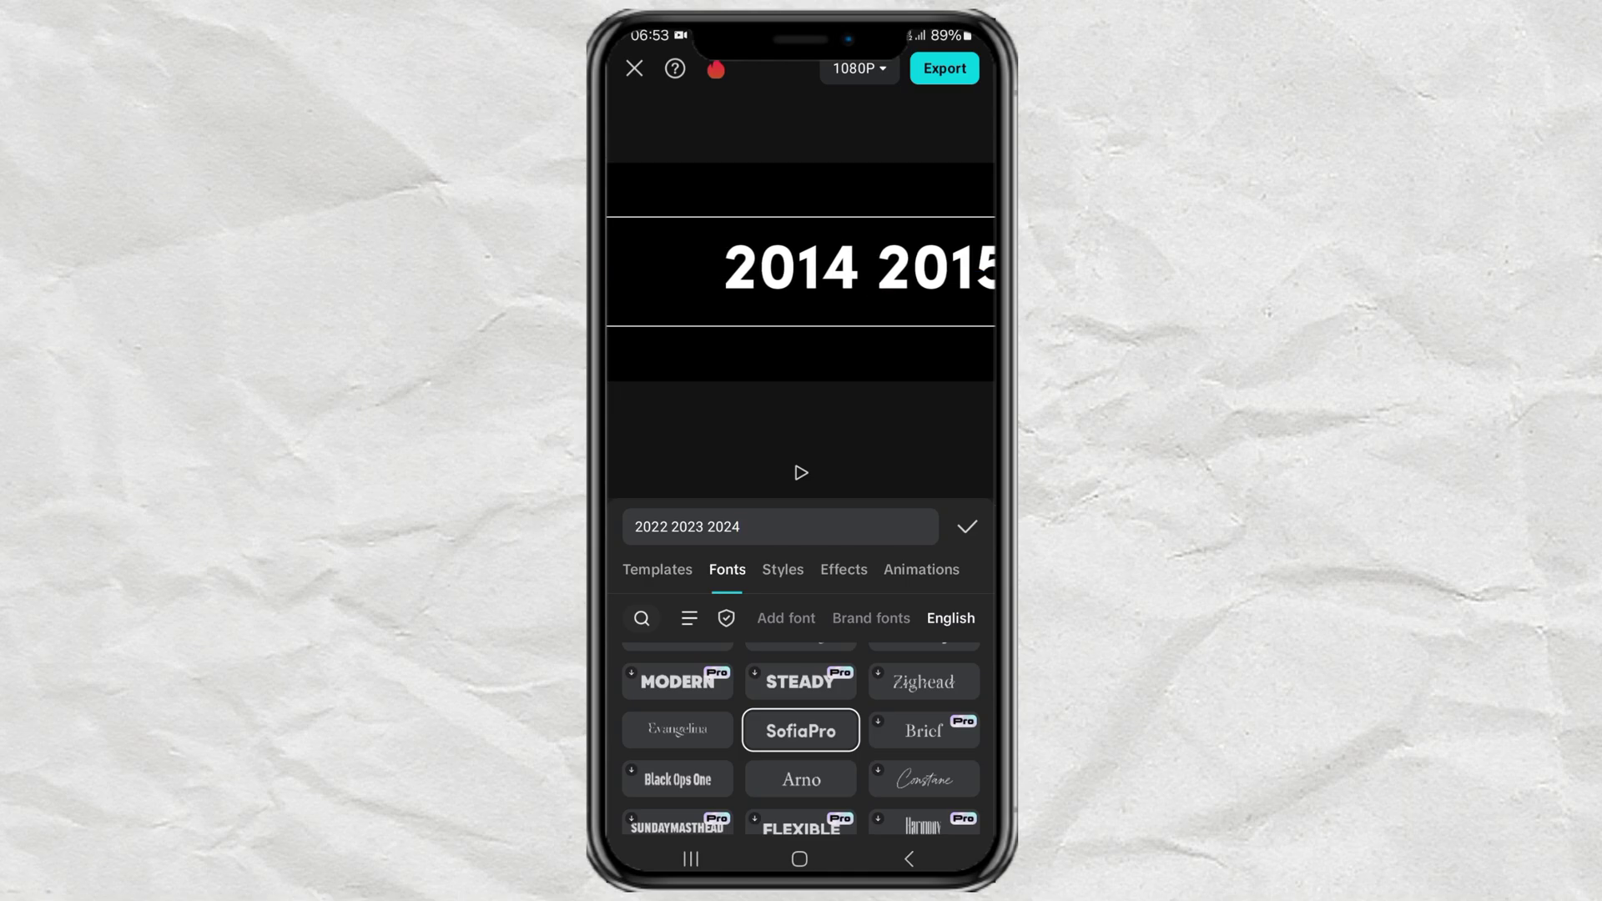
Step: At 00:02, slide the years left until 2024 is centred, creating a keyframe
click(966, 528)
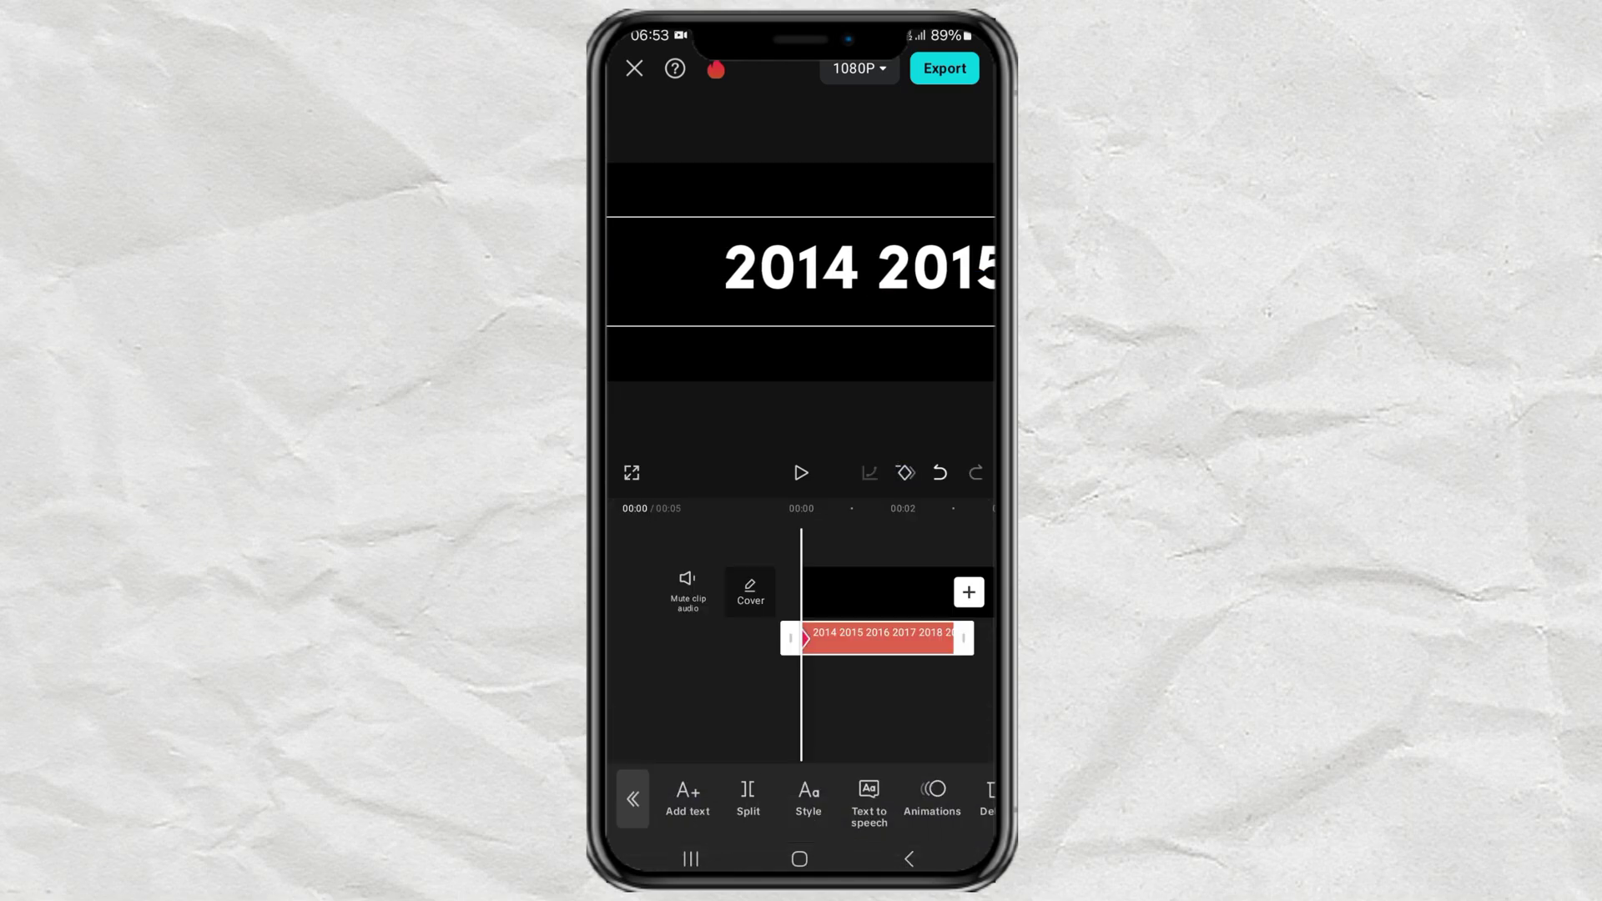
drag(968, 704, 818, 717)
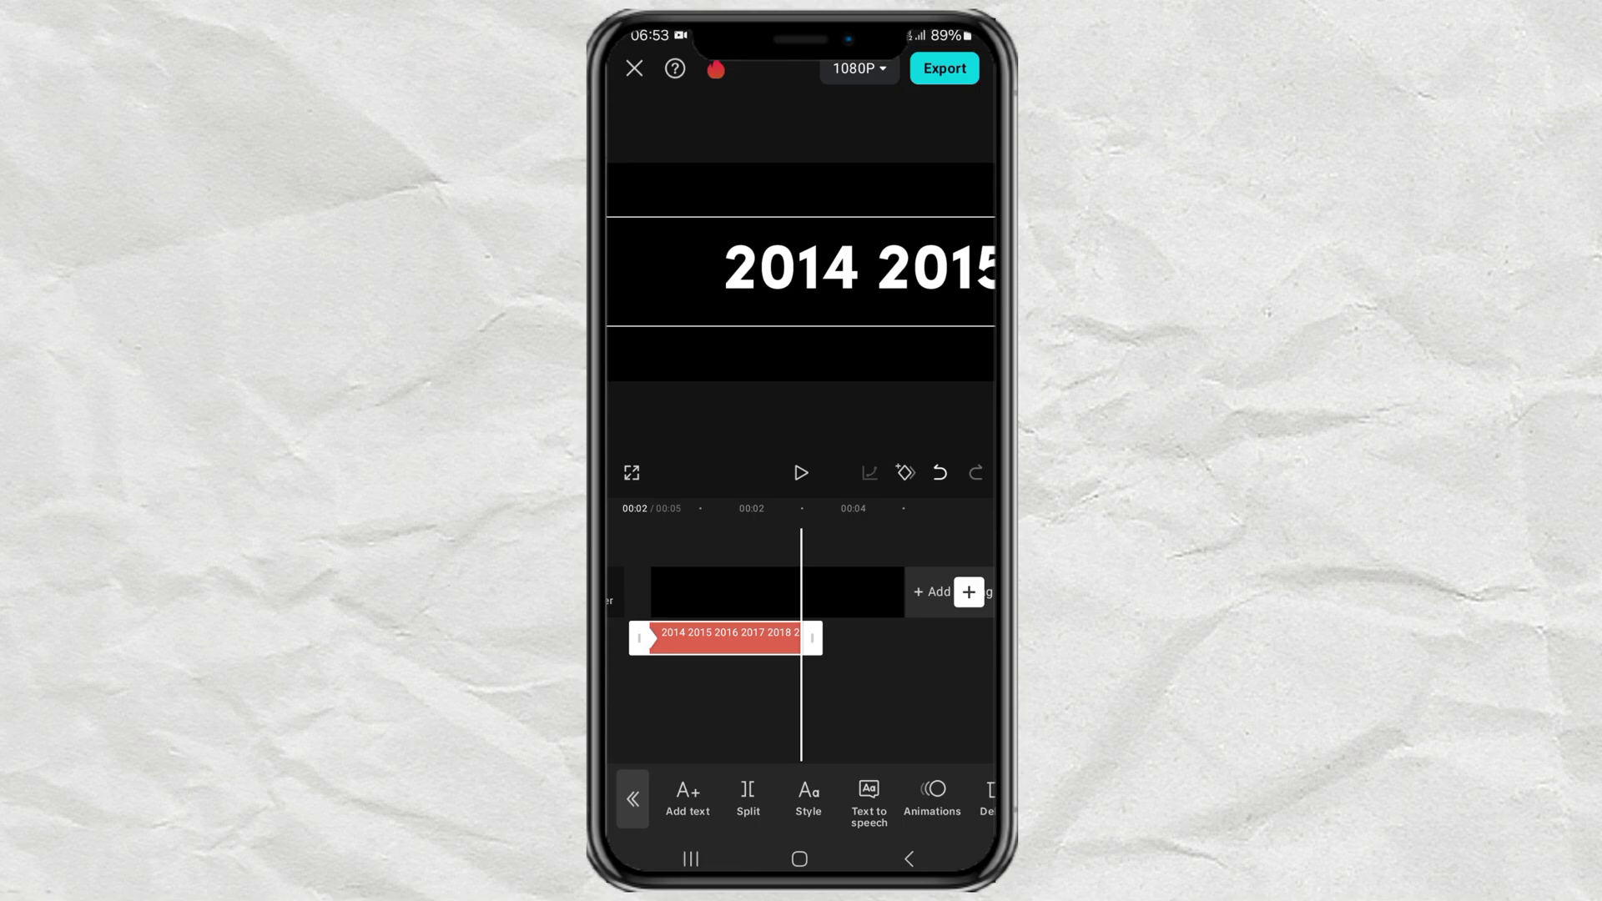
mouse_move(988, 286)
mouse_down()
mouse_move(838, 276)
mouse_move(896, 287)
mouse_up()
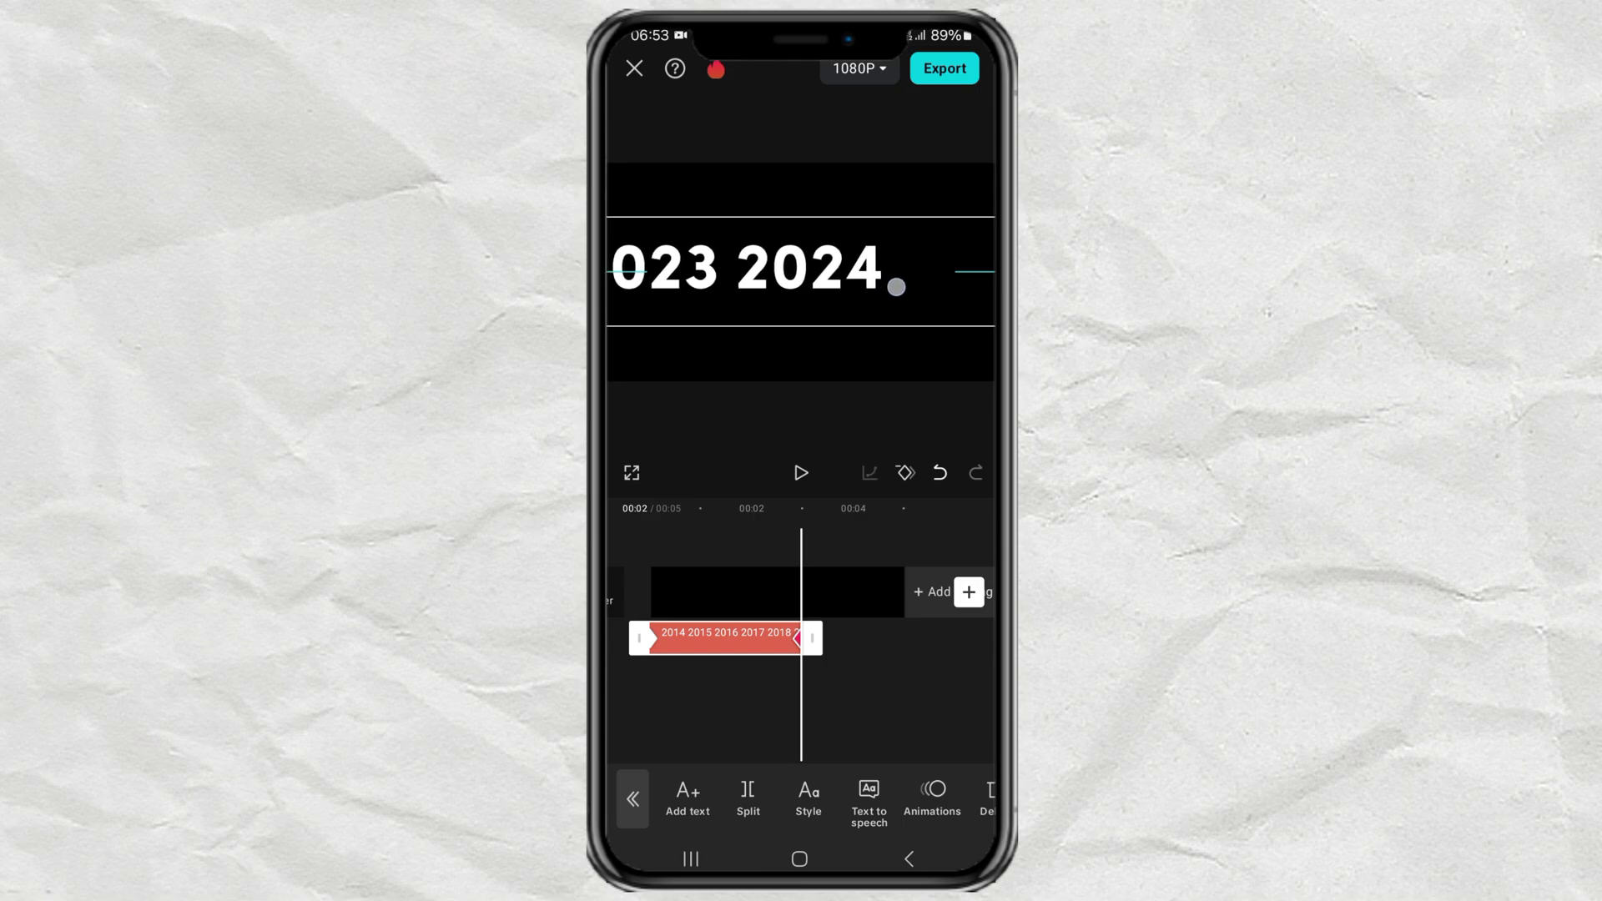
mouse_move(826, 704)
mouse_down()
mouse_move(893, 704)
mouse_move(853, 703)
mouse_up()
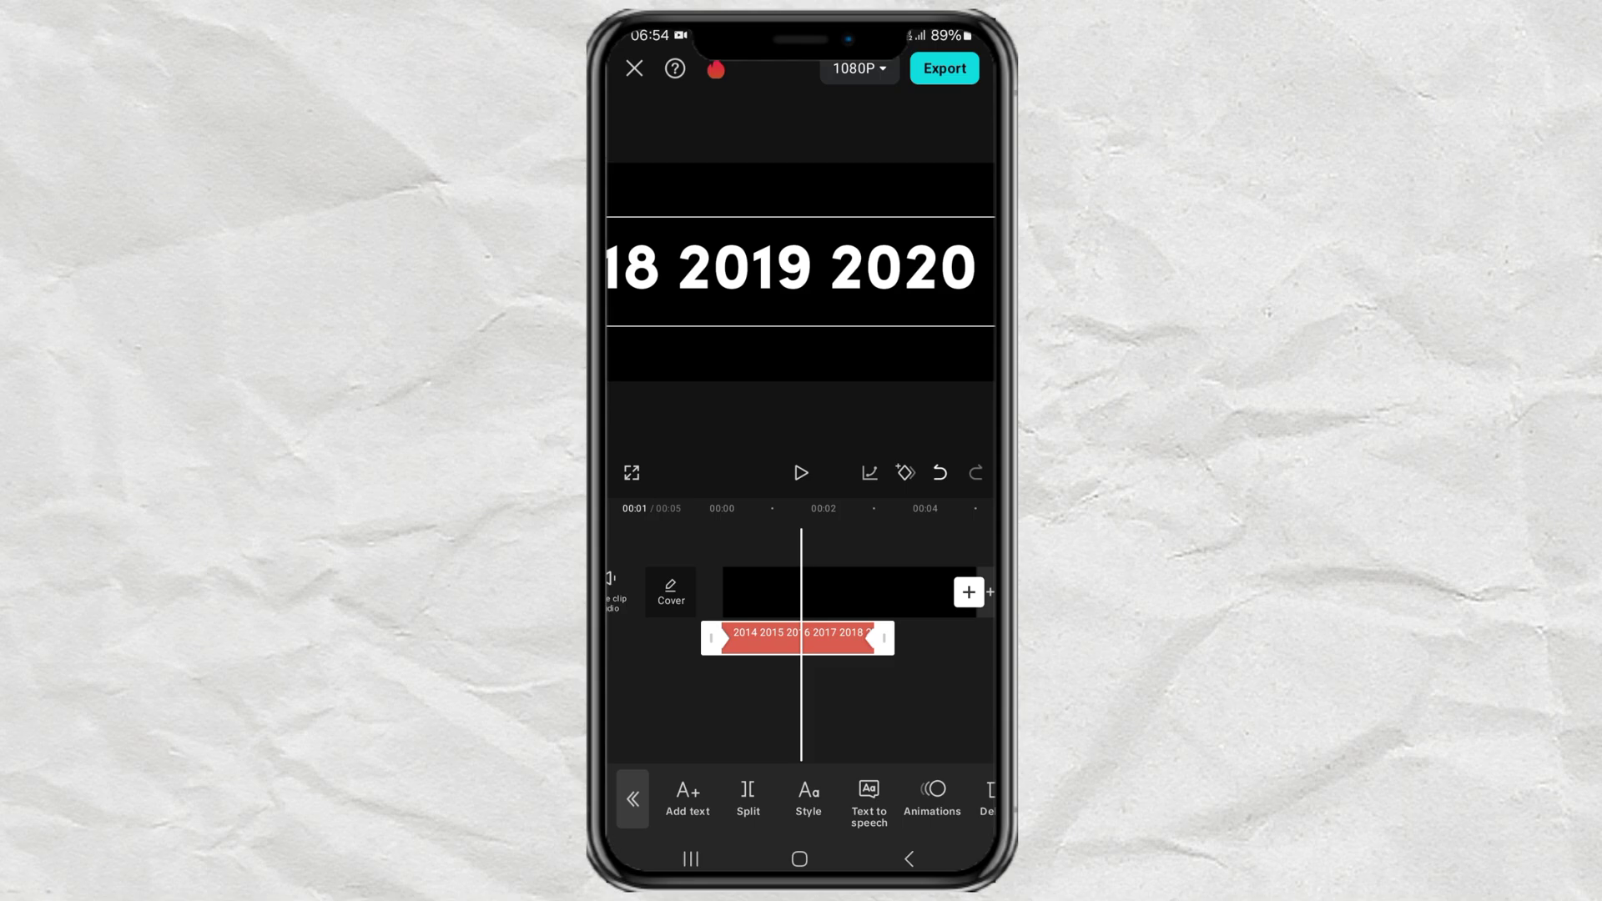
Step: Apply the Ease Out 3 speed curve to the text's keyframed slide
click(869, 472)
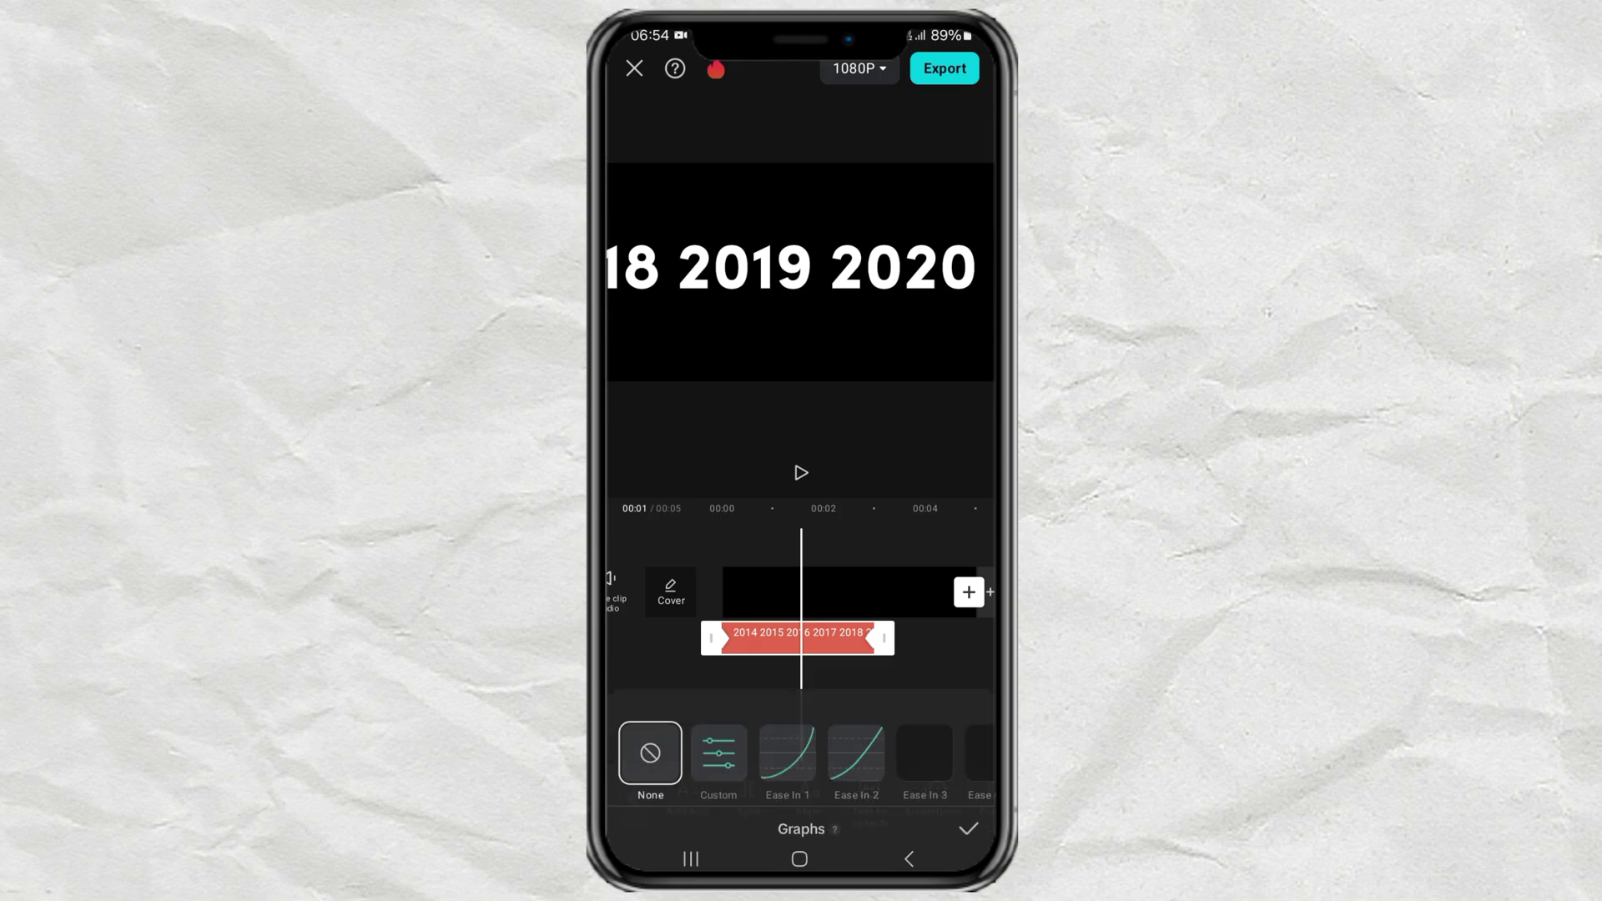
drag(931, 746, 780, 758)
click(816, 738)
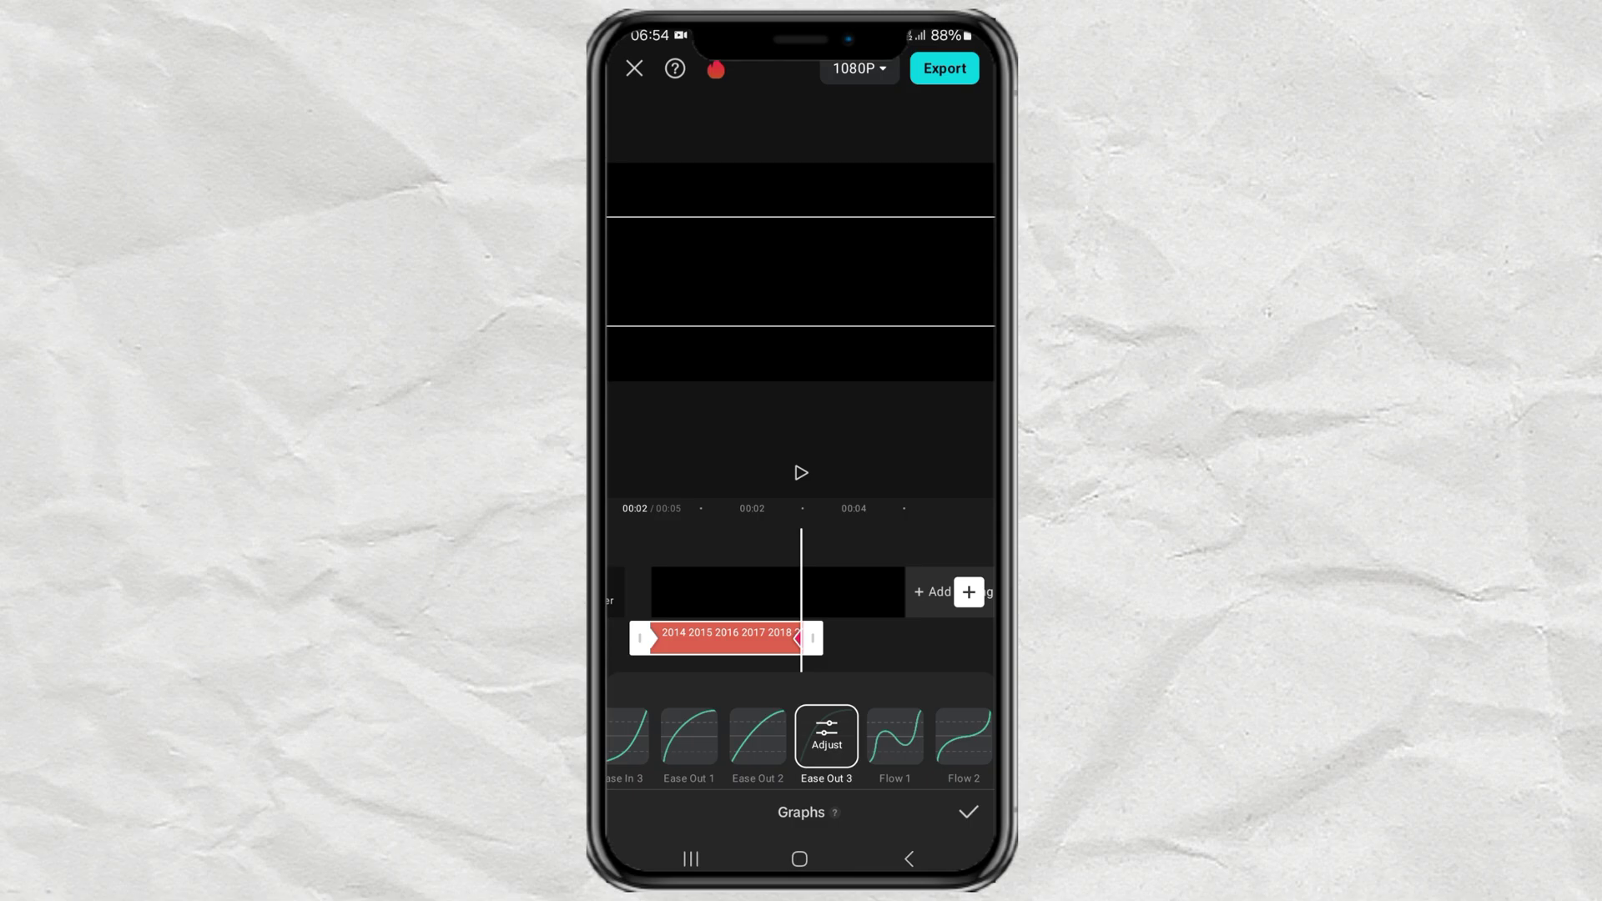
click(967, 811)
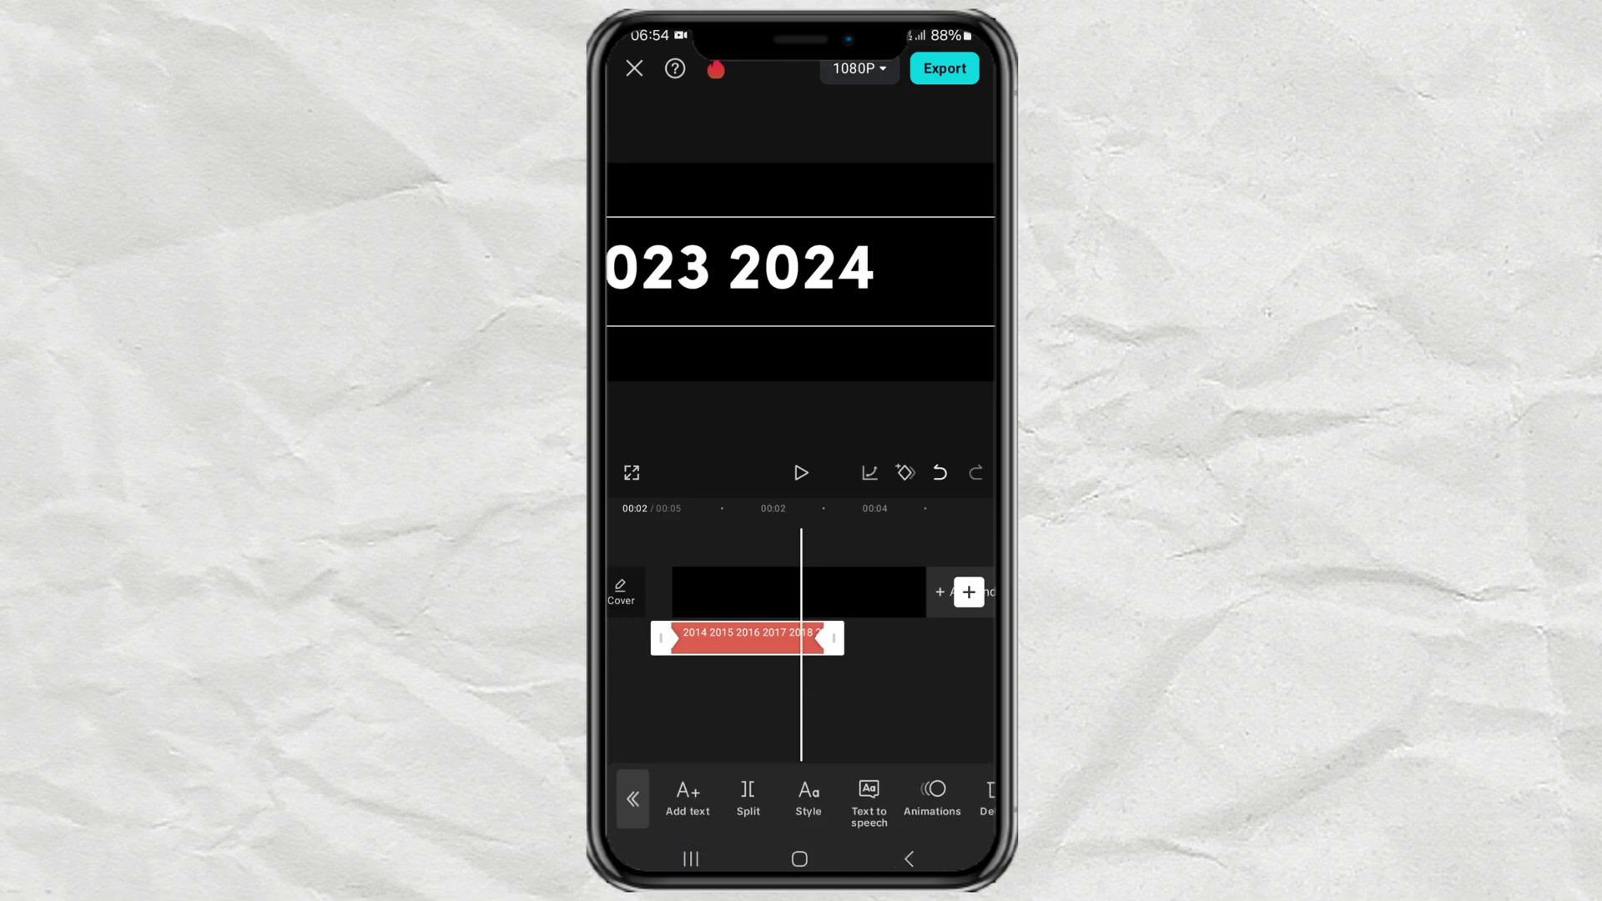
Step: Extend the year text clip to the video's end and play back the slide
drag(835, 644, 882, 657)
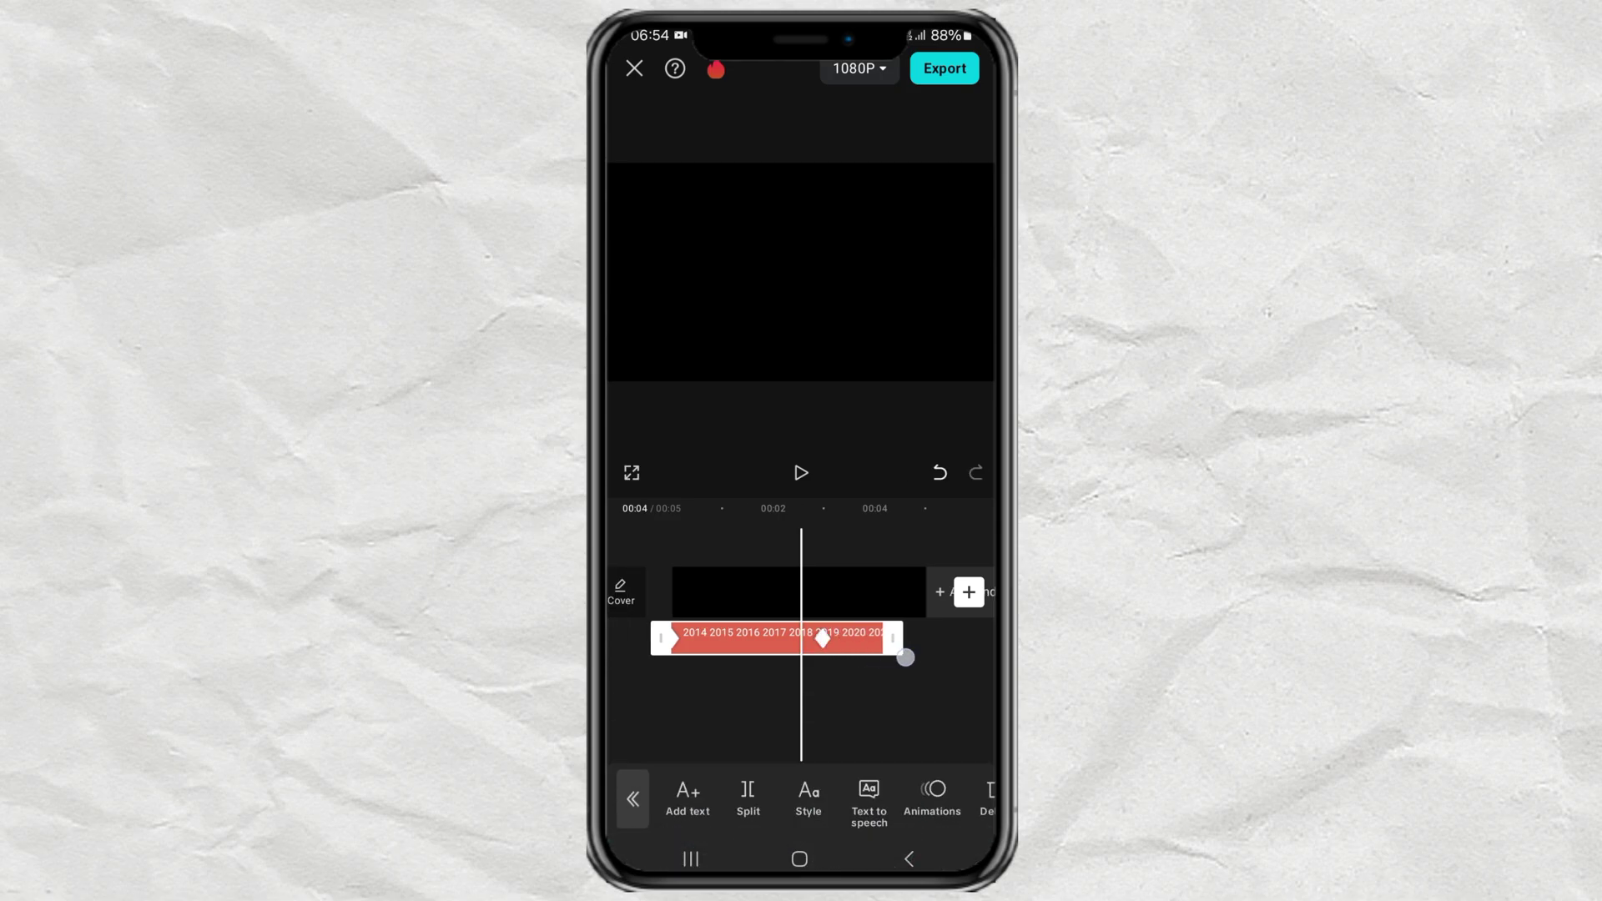
mouse_move(905, 658)
mouse_down()
mouse_move(792, 678)
mouse_move(890, 694)
mouse_up()
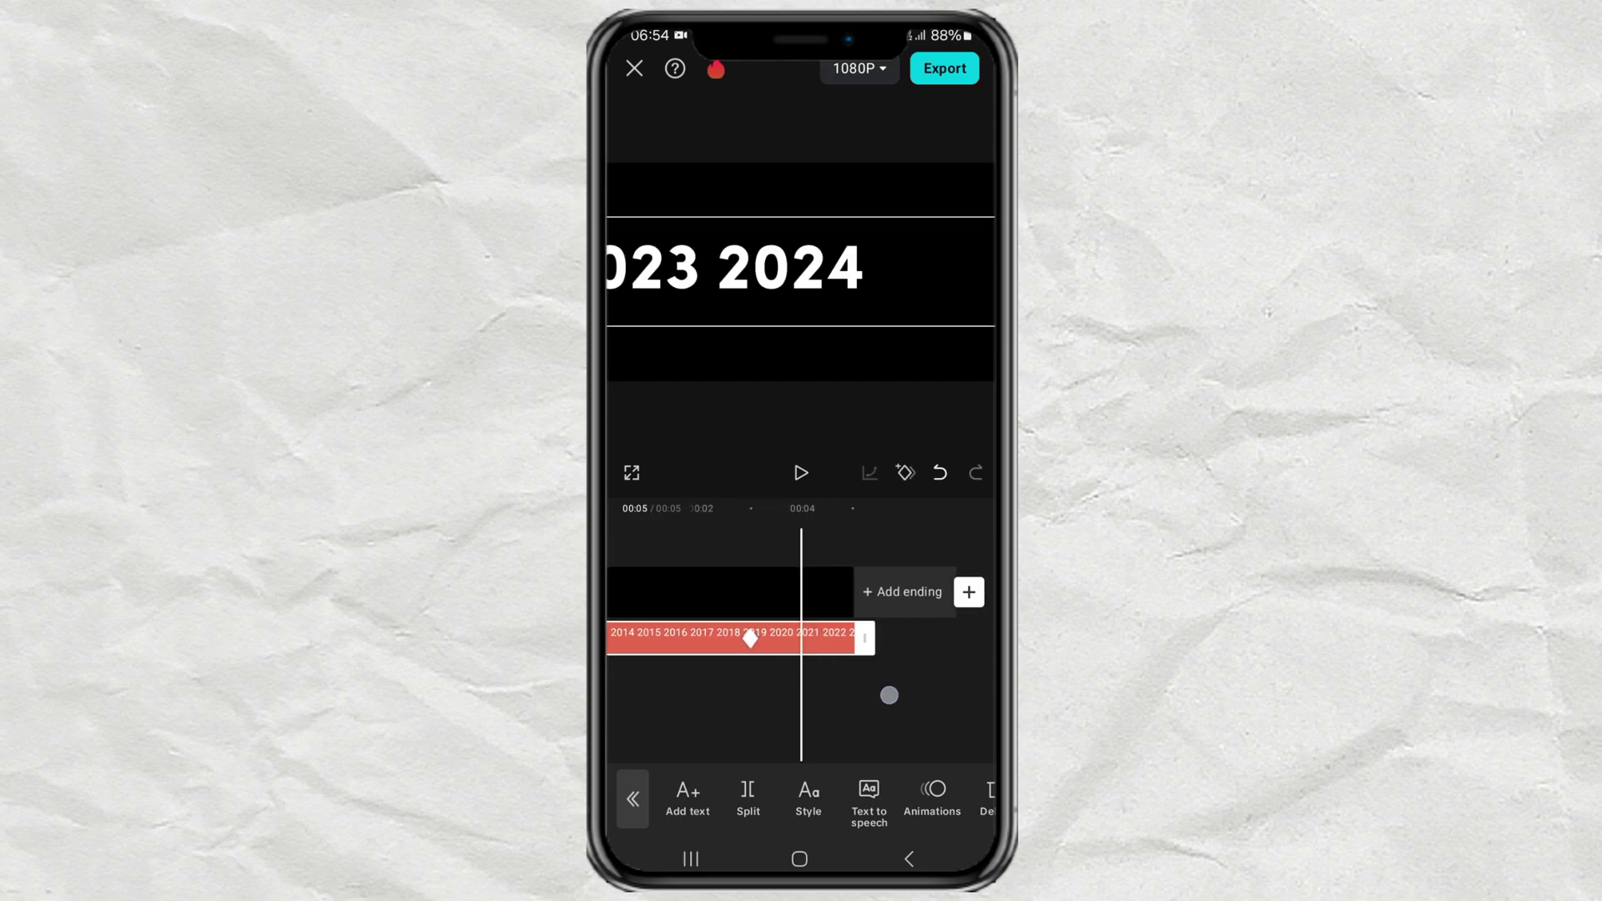
click(889, 694)
drag(751, 693, 977, 694)
click(801, 473)
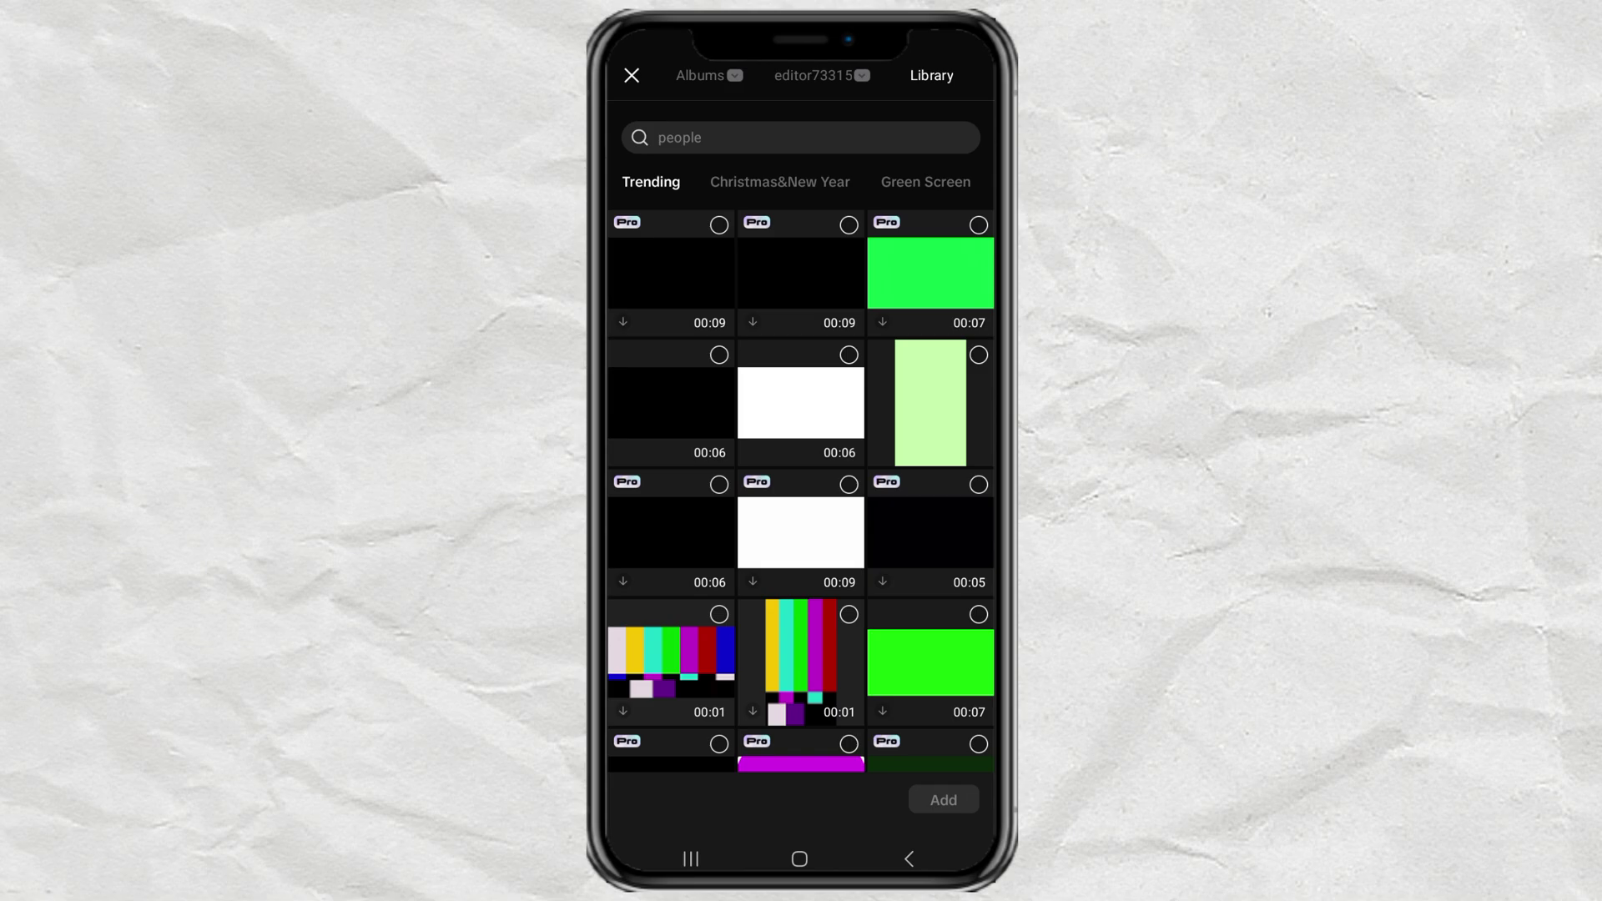
Step: Start a project from the black clip and overlay the exported year-timeline video
click(720, 355)
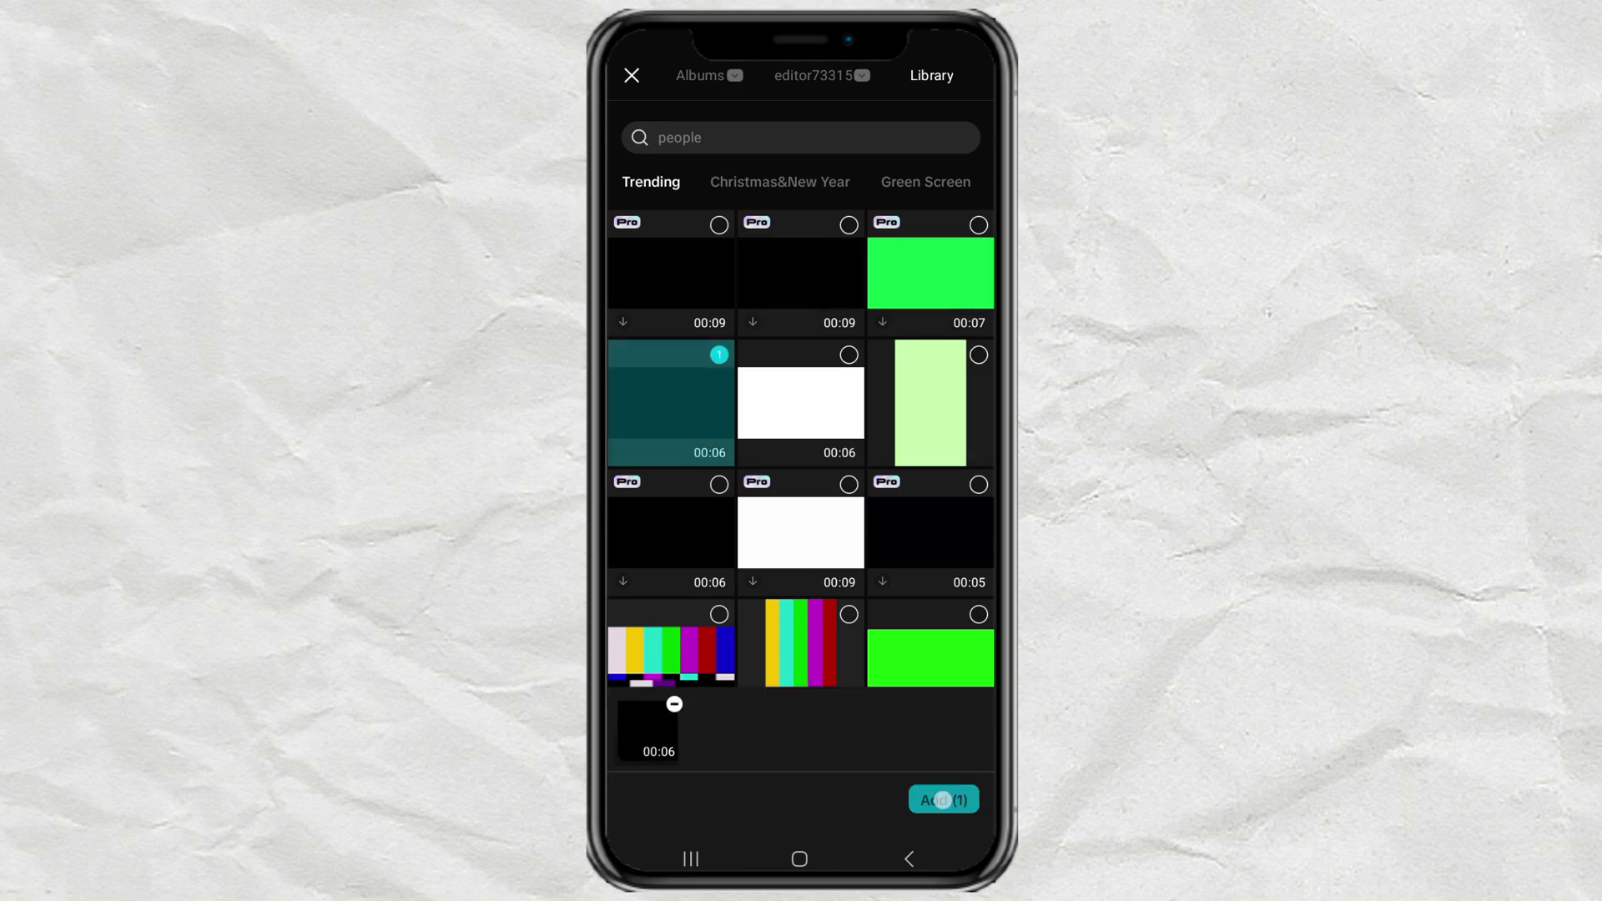
click(943, 799)
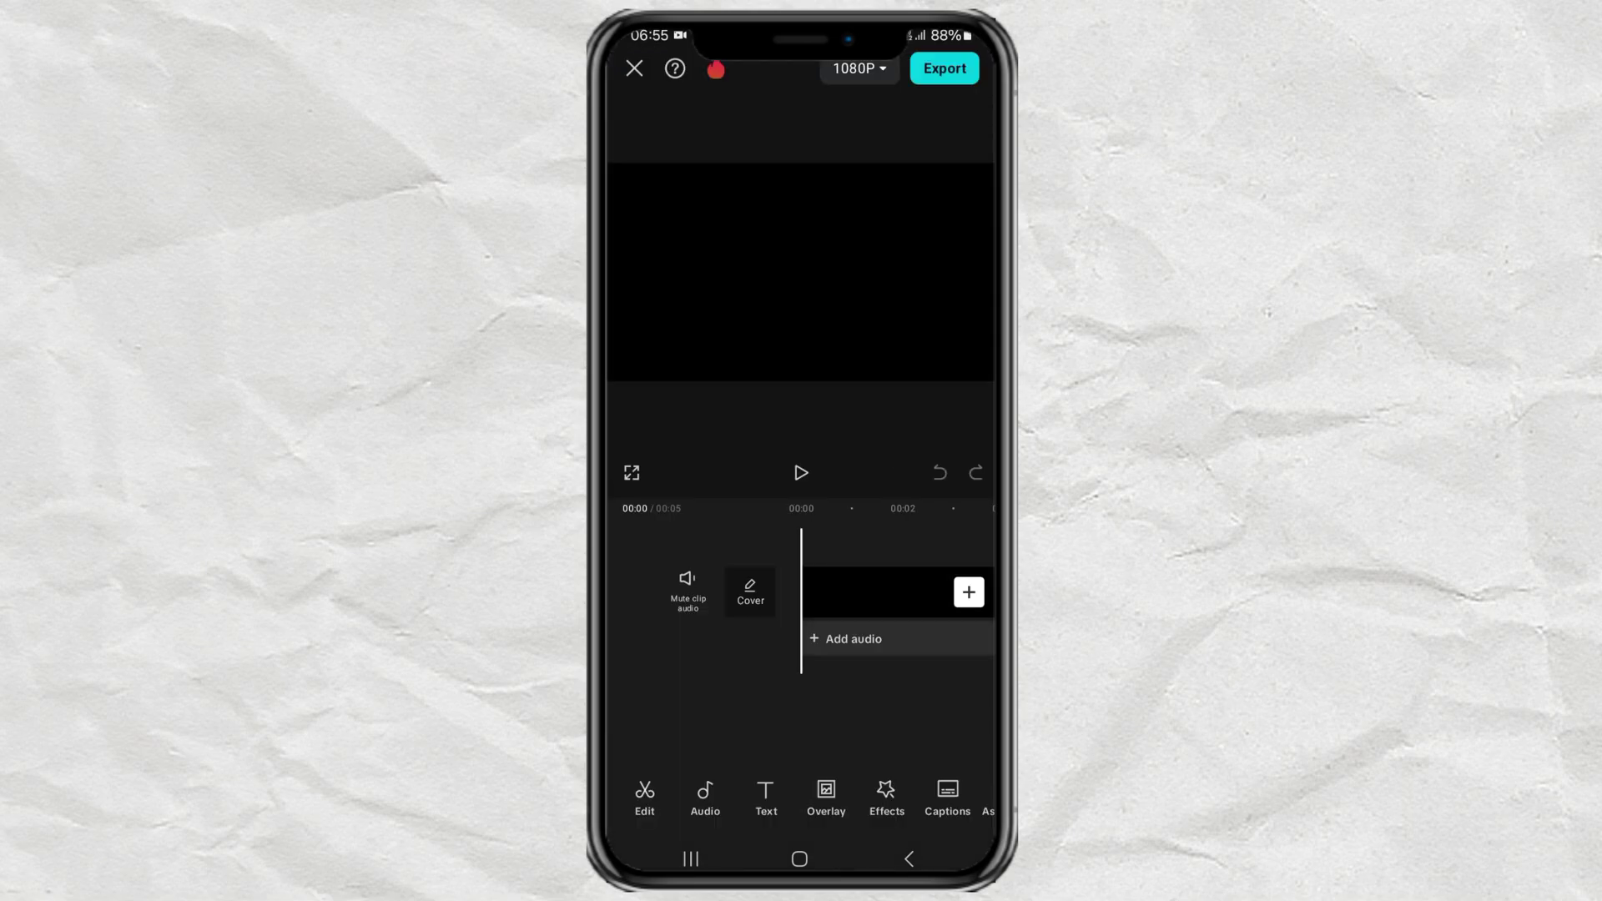
click(821, 797)
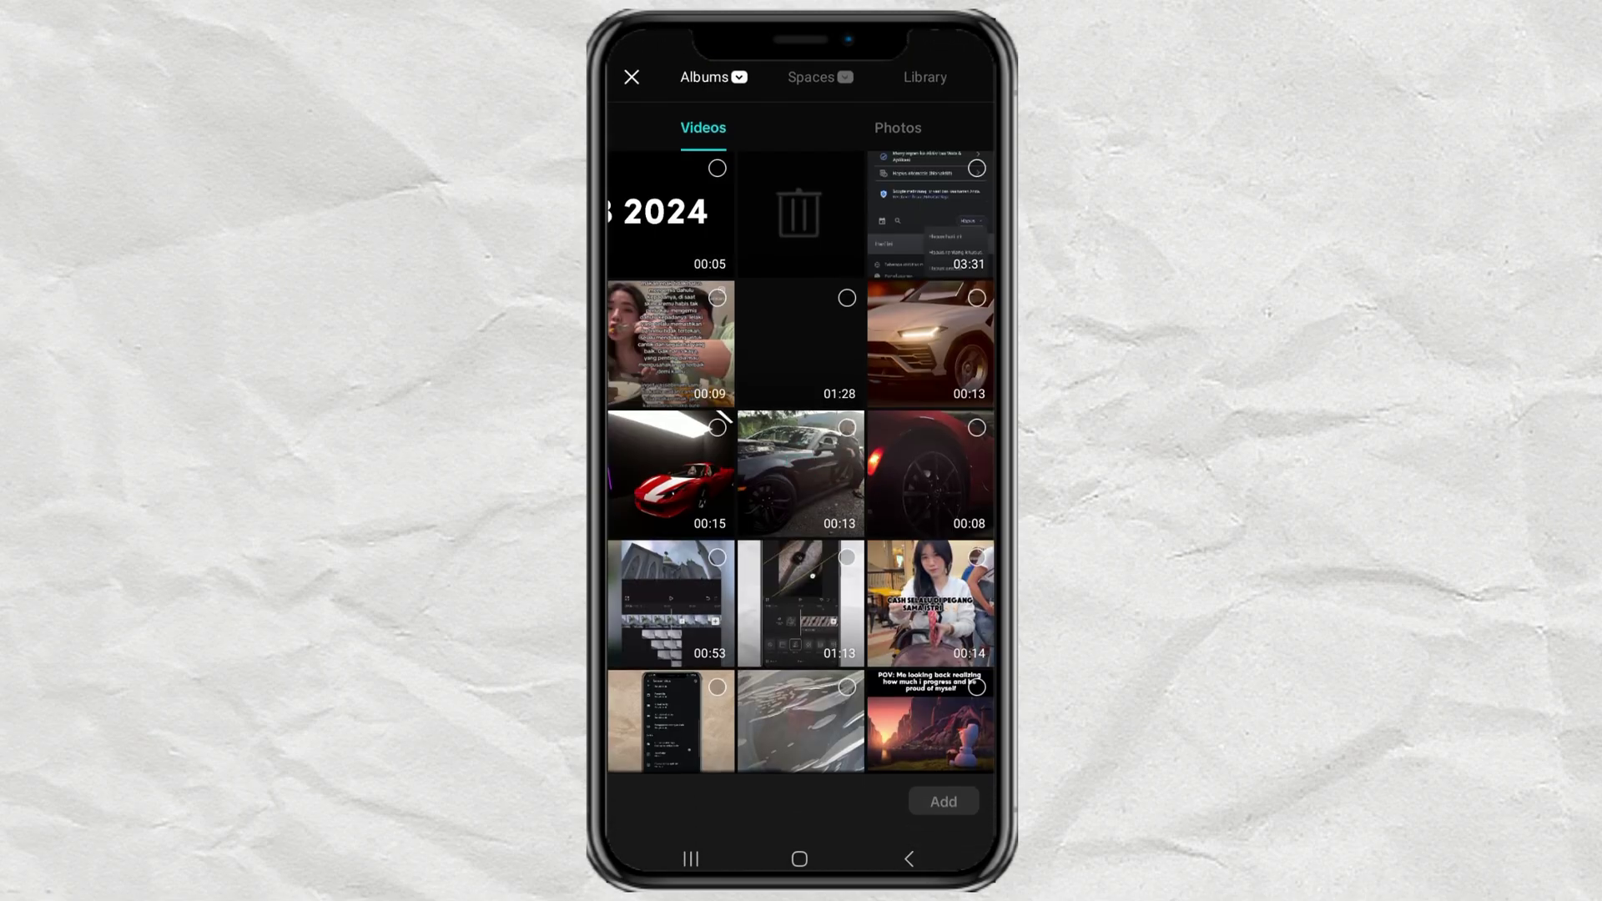
click(719, 167)
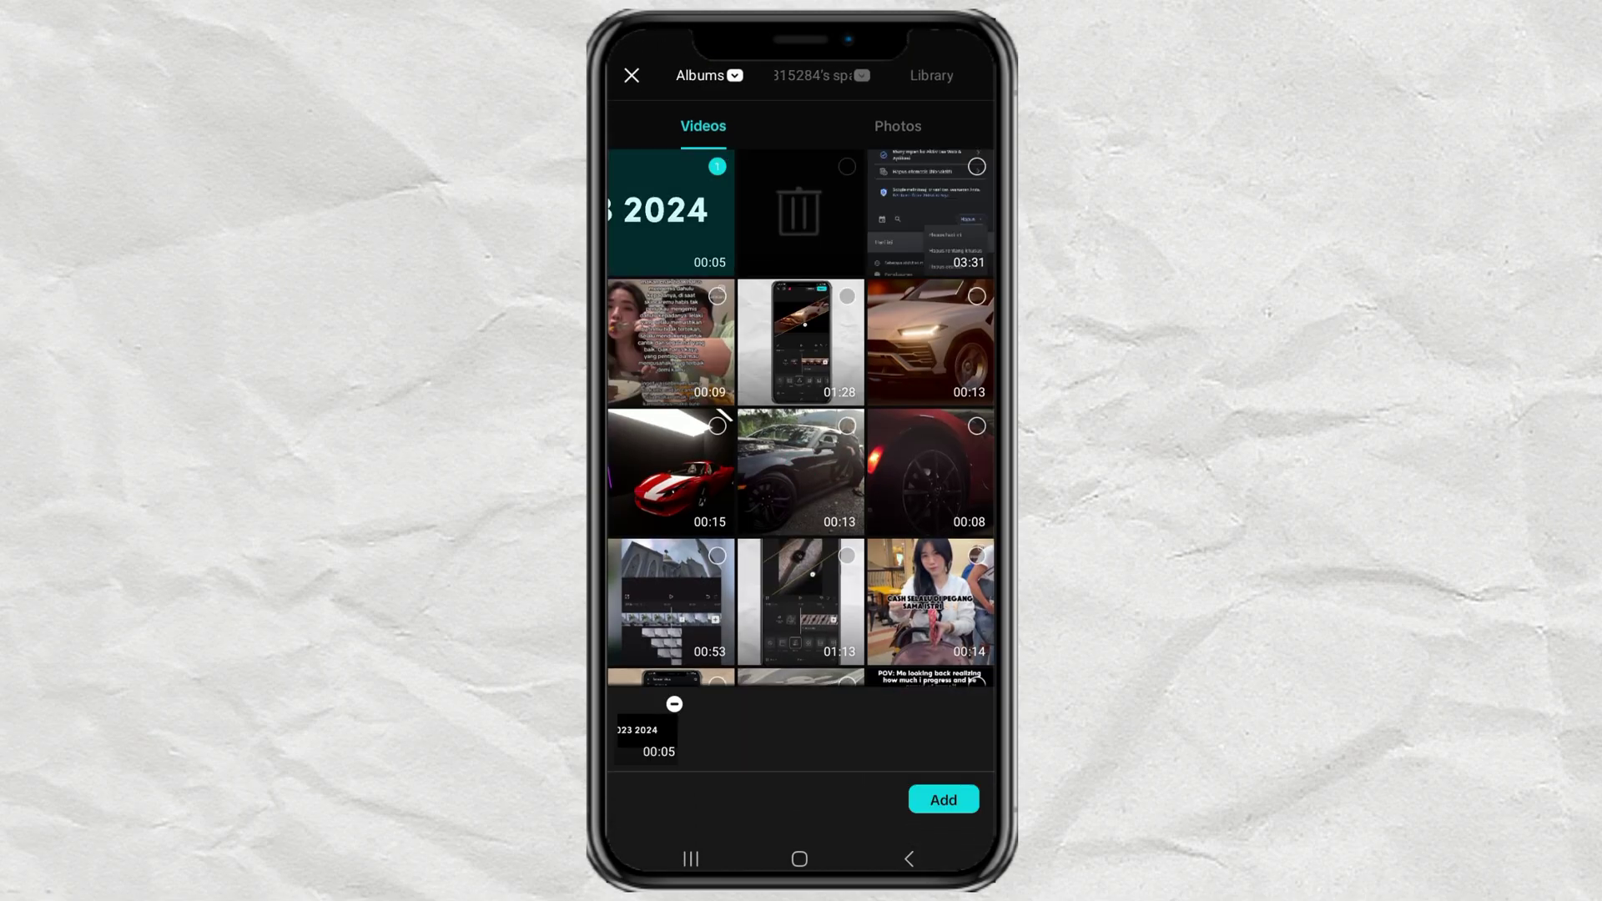
click(943, 798)
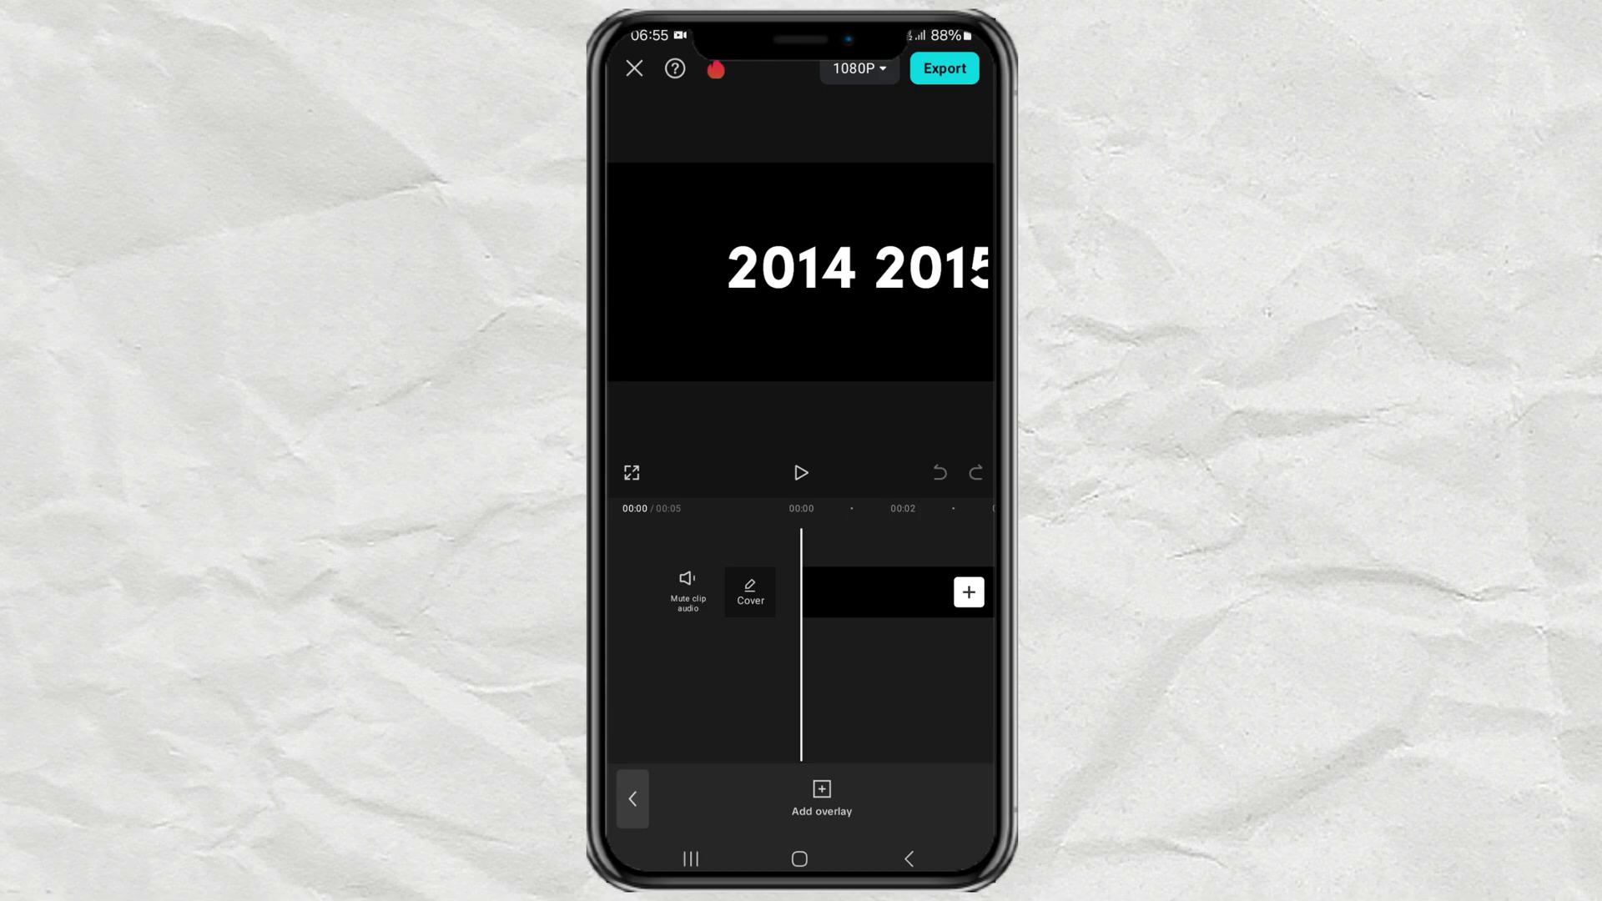
click(623, 795)
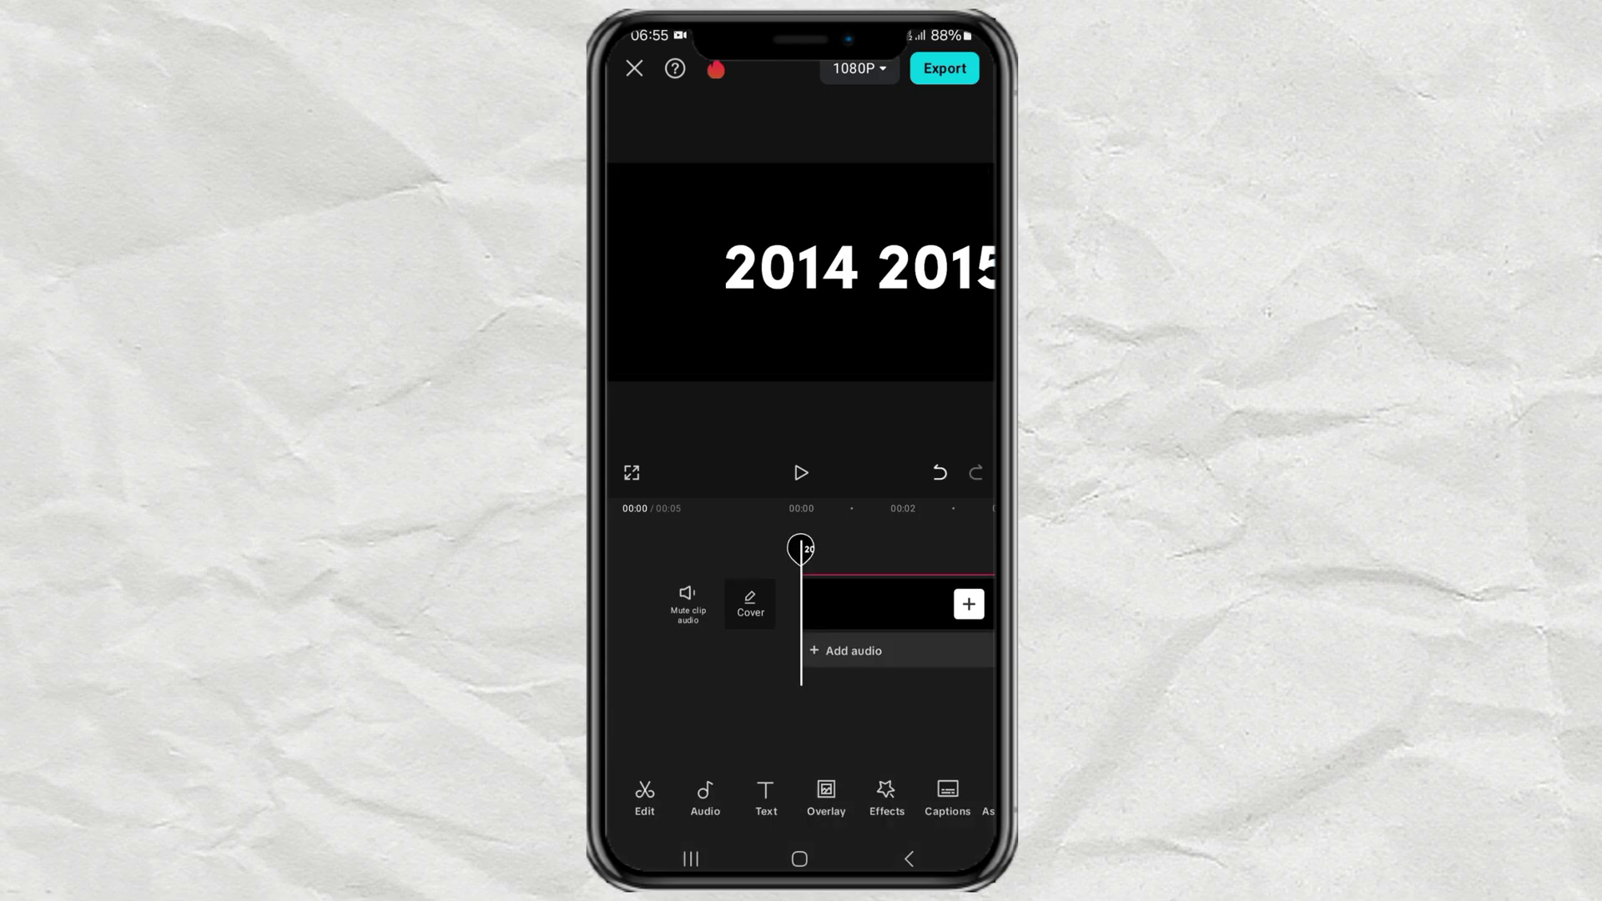
Step: Search video effects for 'motion blur' and apply Motion Blur
click(886, 797)
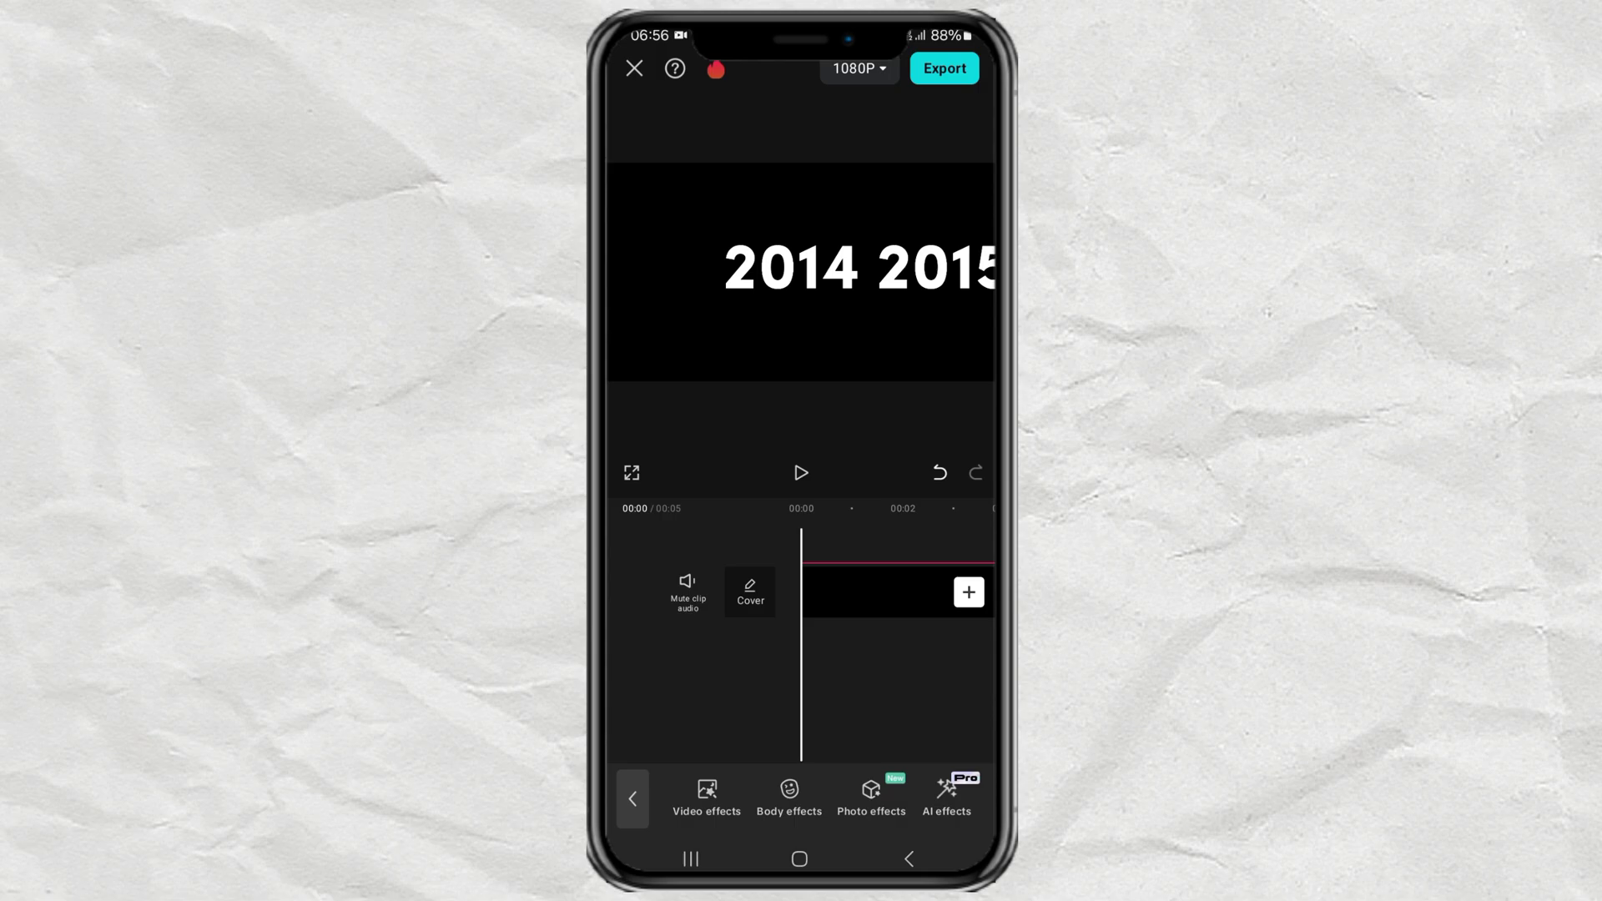
click(706, 796)
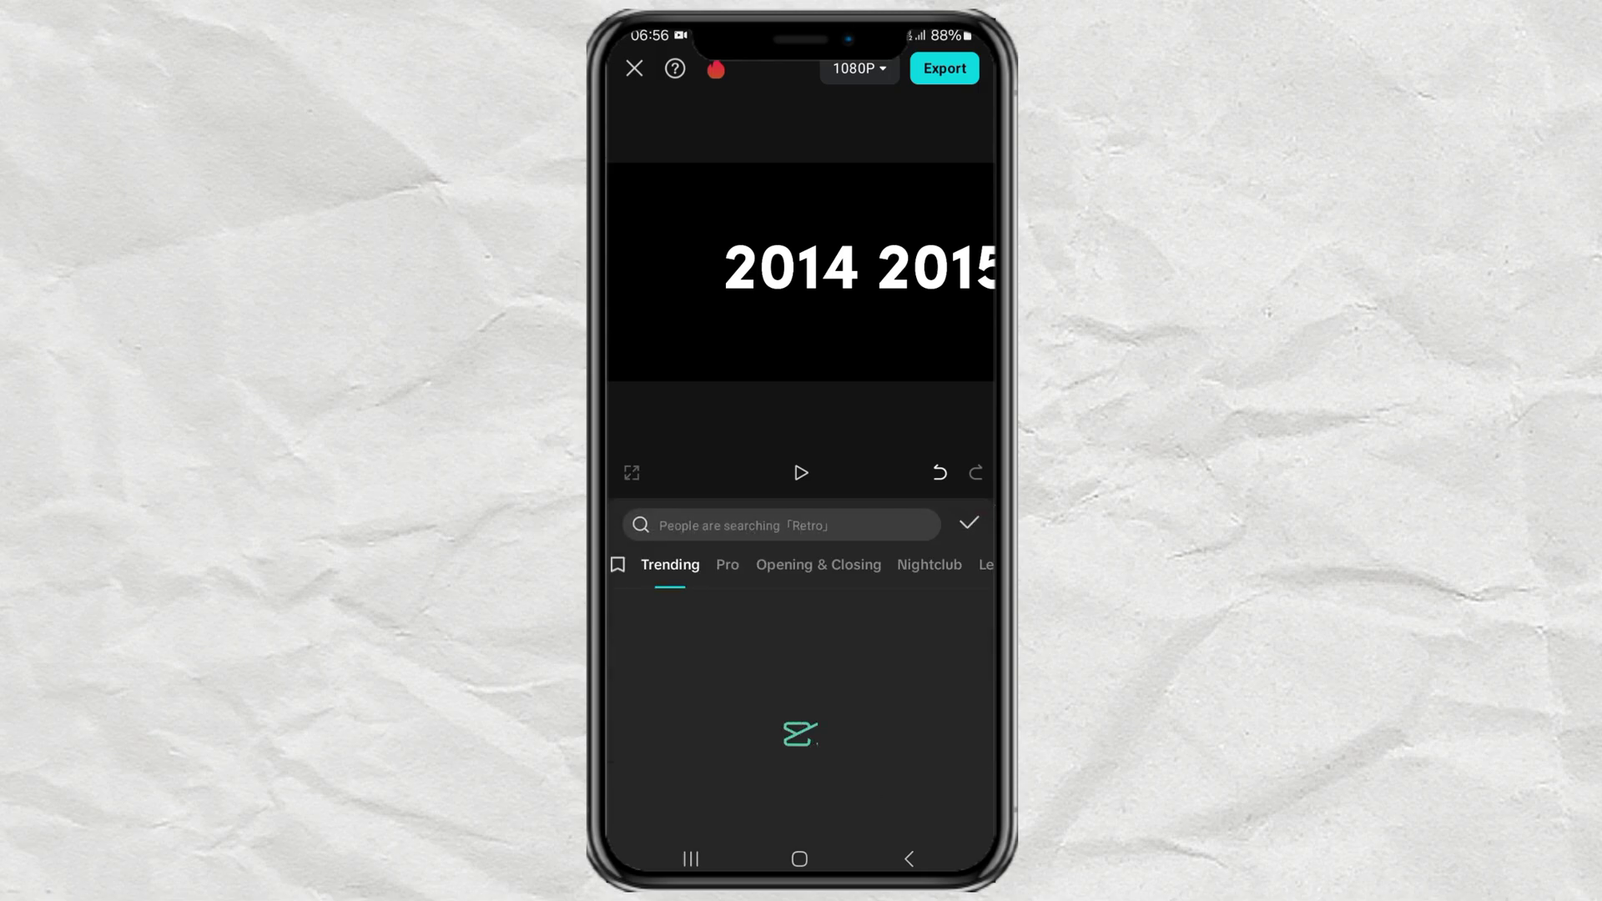
click(781, 524)
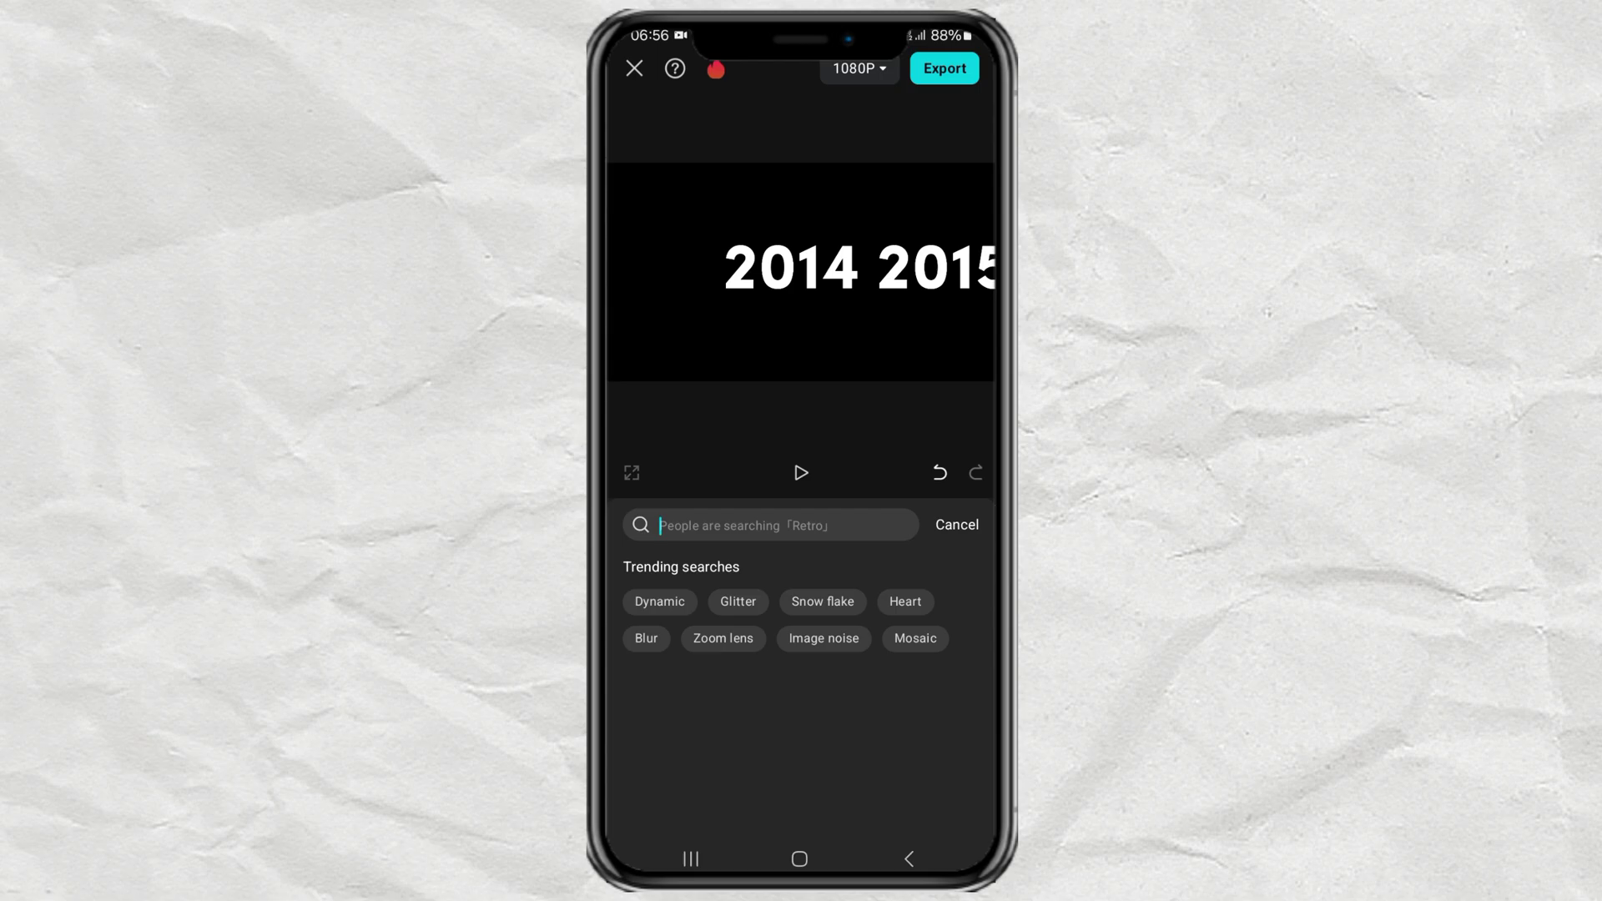
text(m)
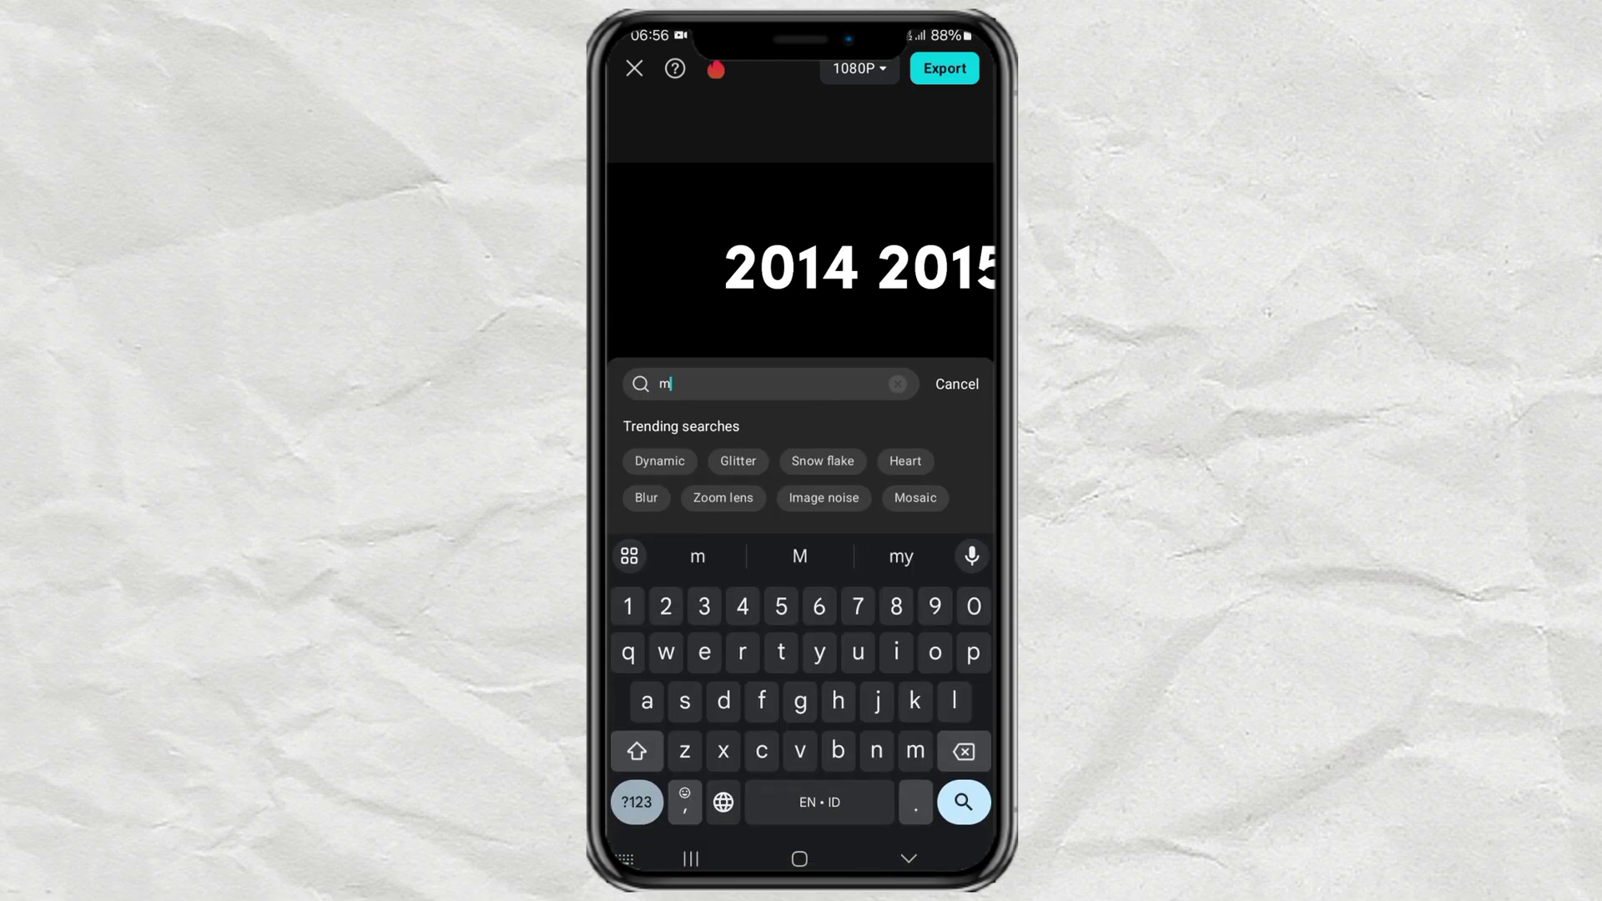
text(otion )
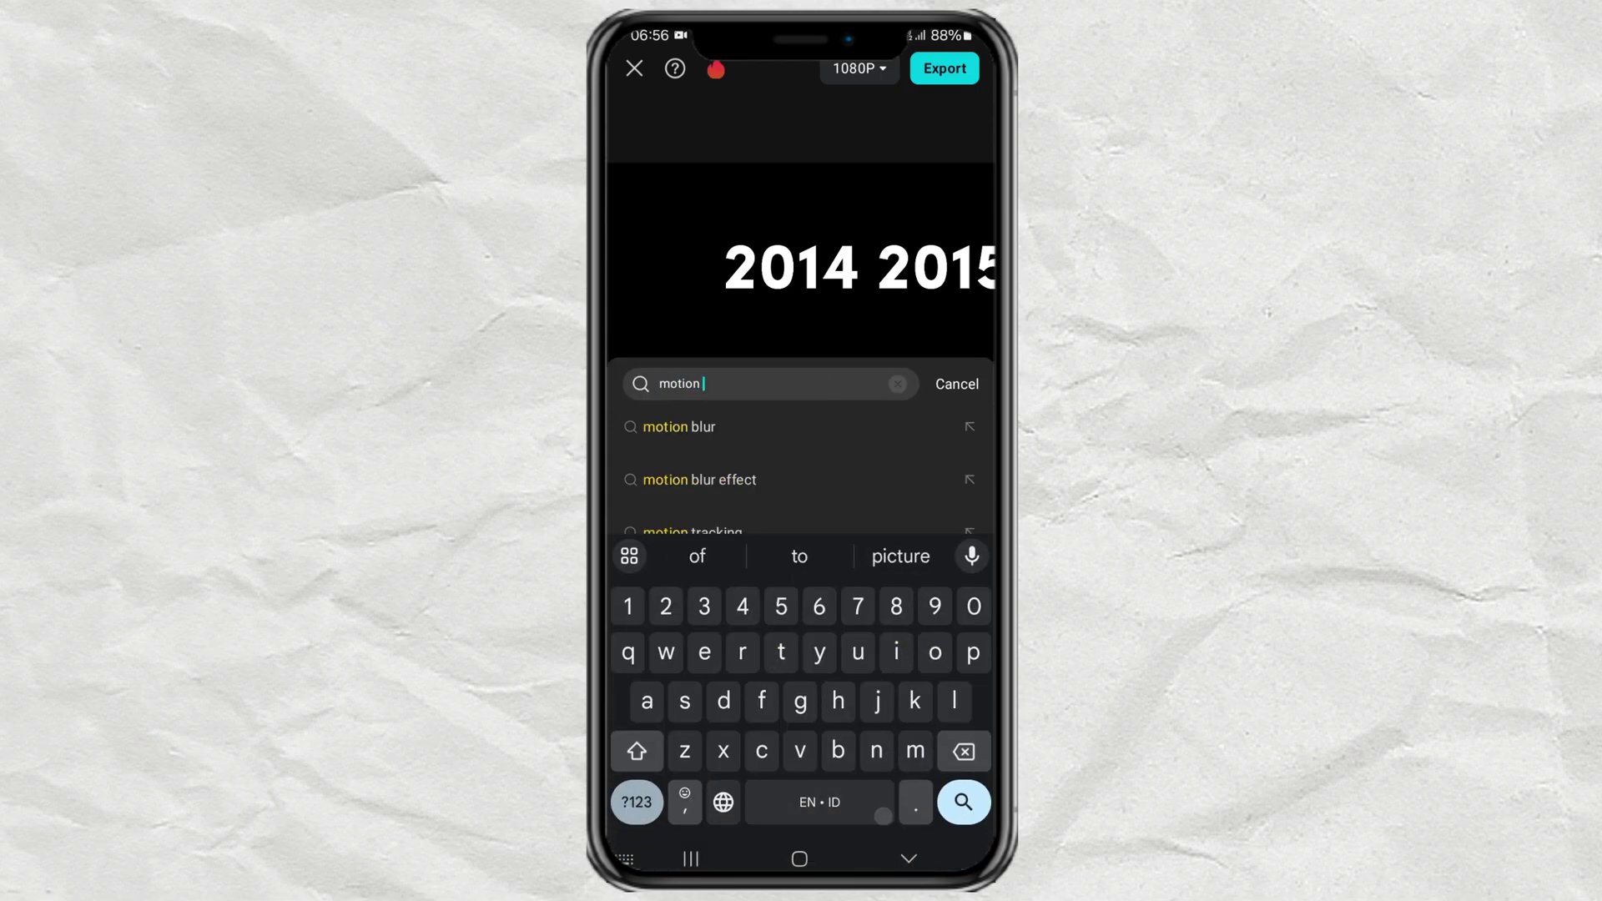
text(blur)
click(964, 802)
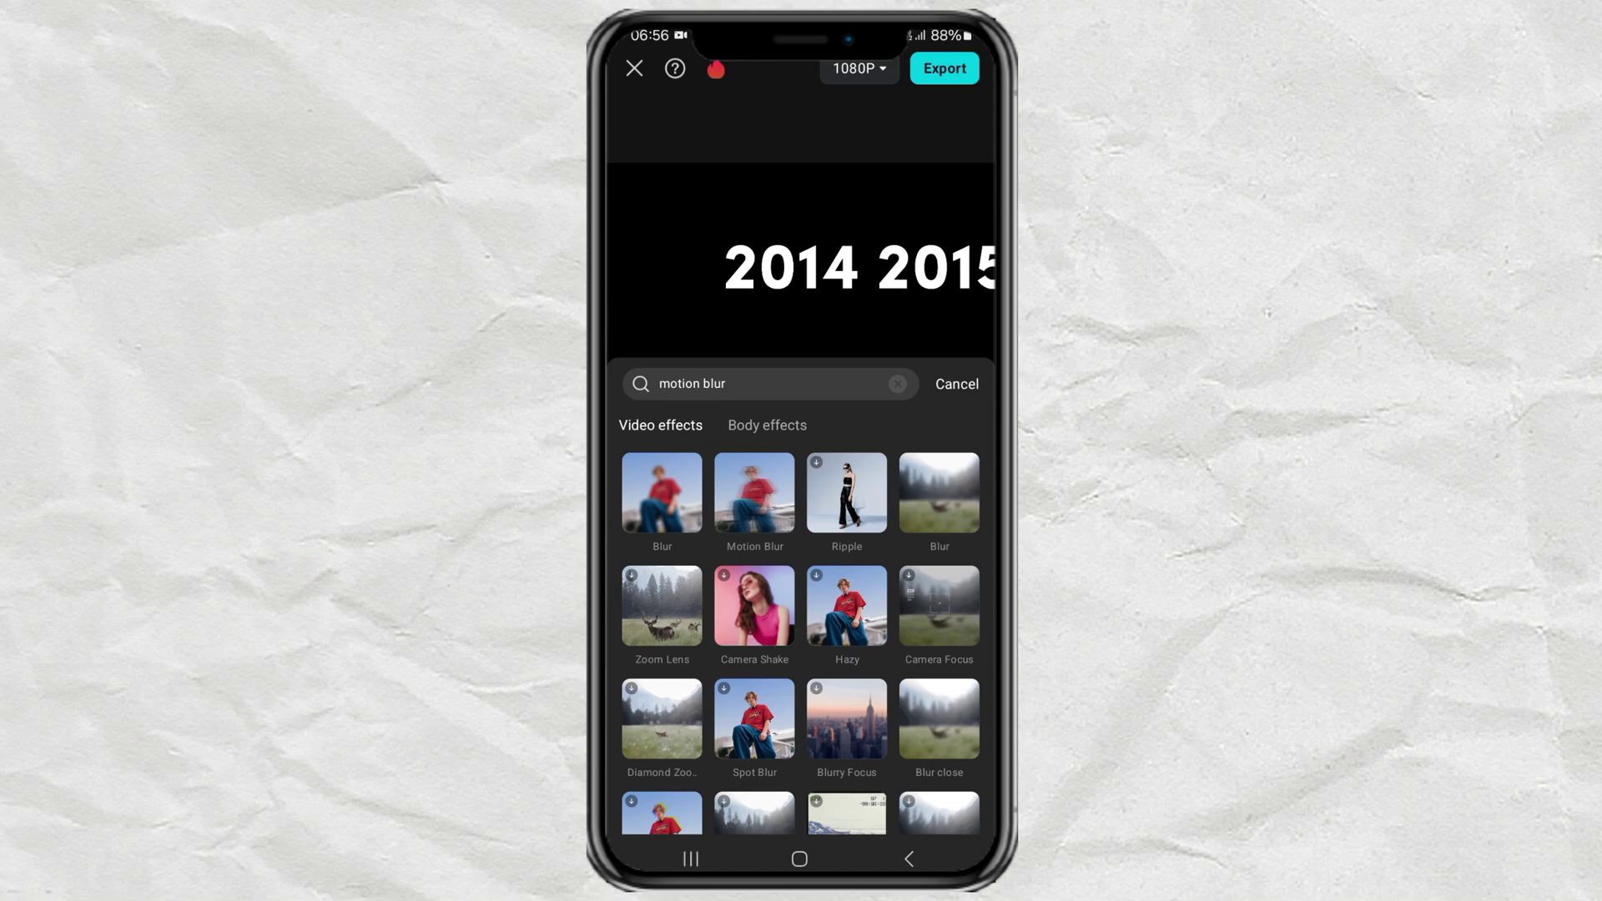
click(755, 492)
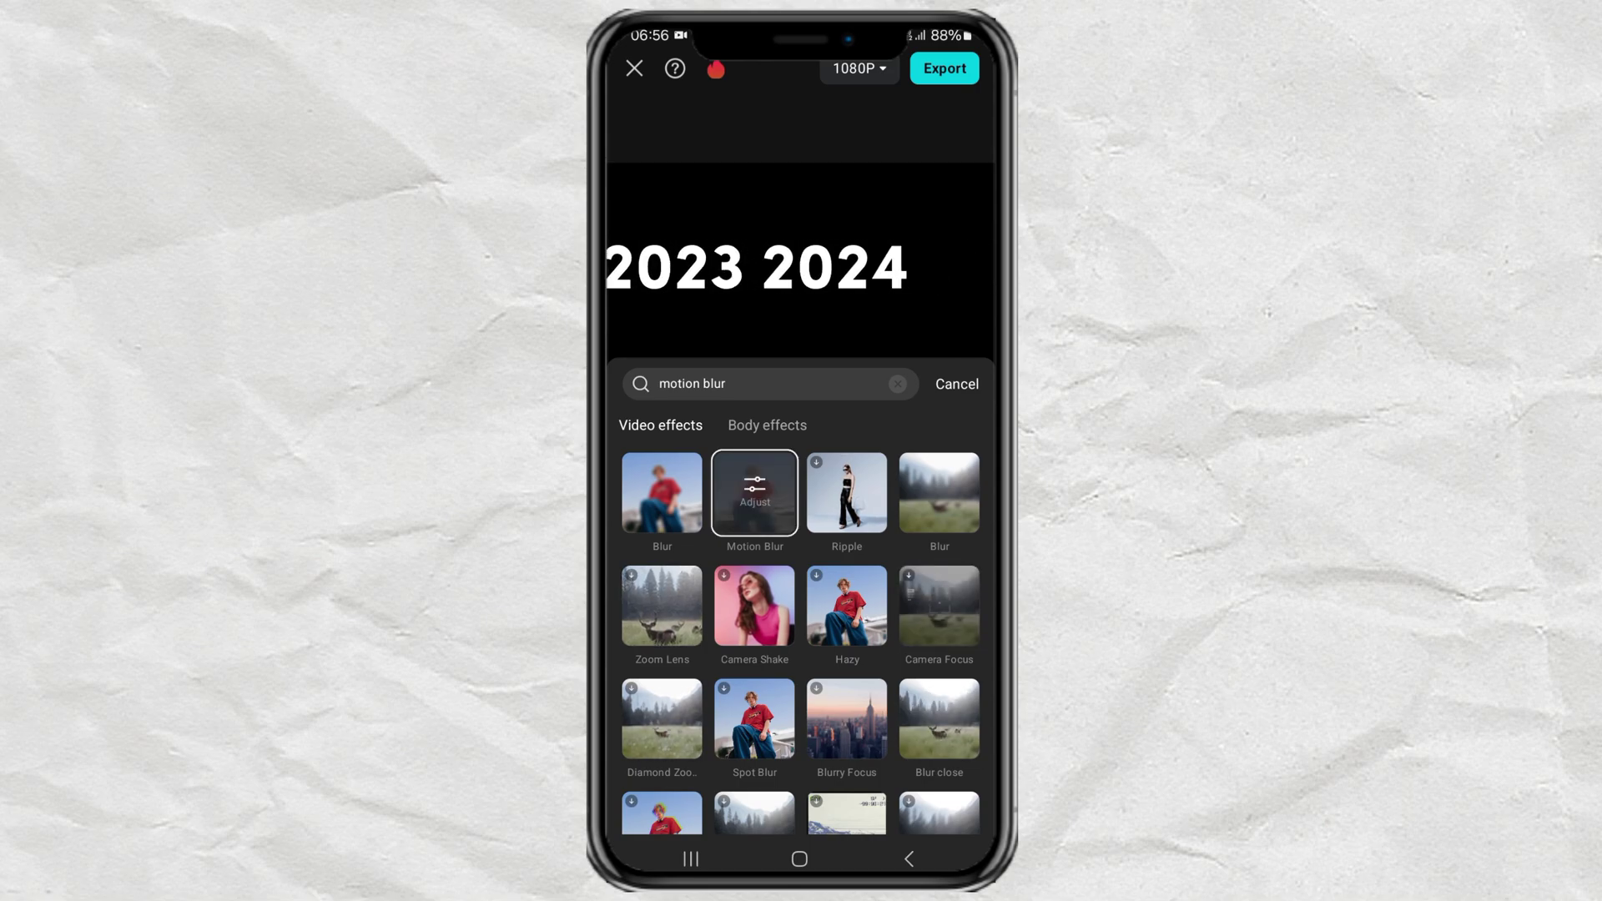
click(956, 383)
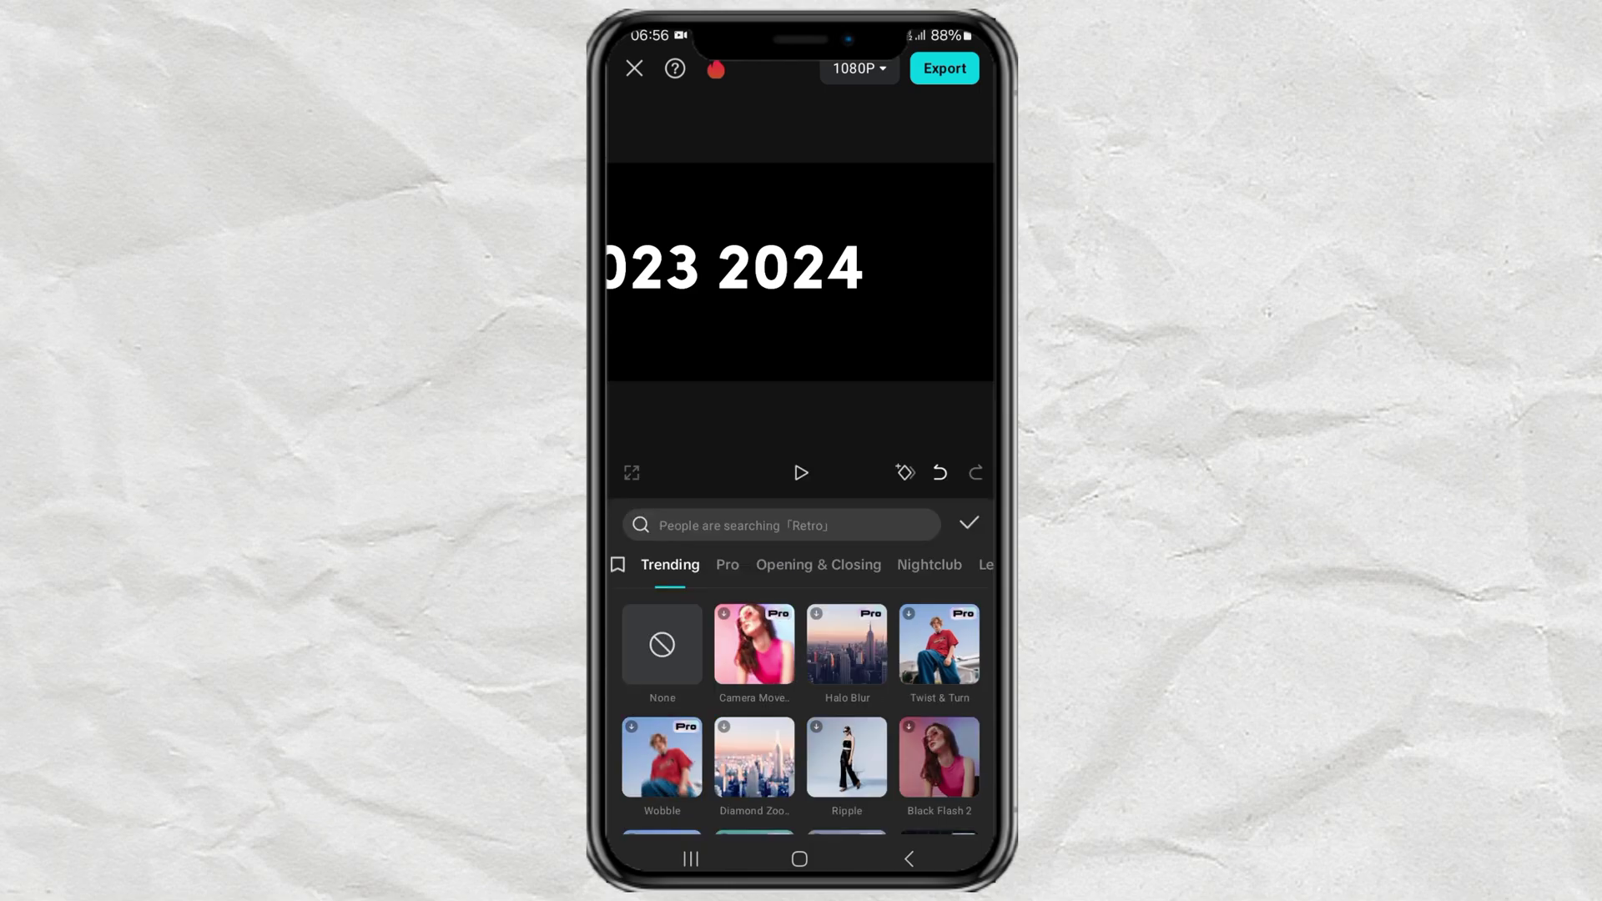
click(969, 524)
Step: Set the Motion Blur effect's target object to the year overlay
drag(951, 729, 877, 730)
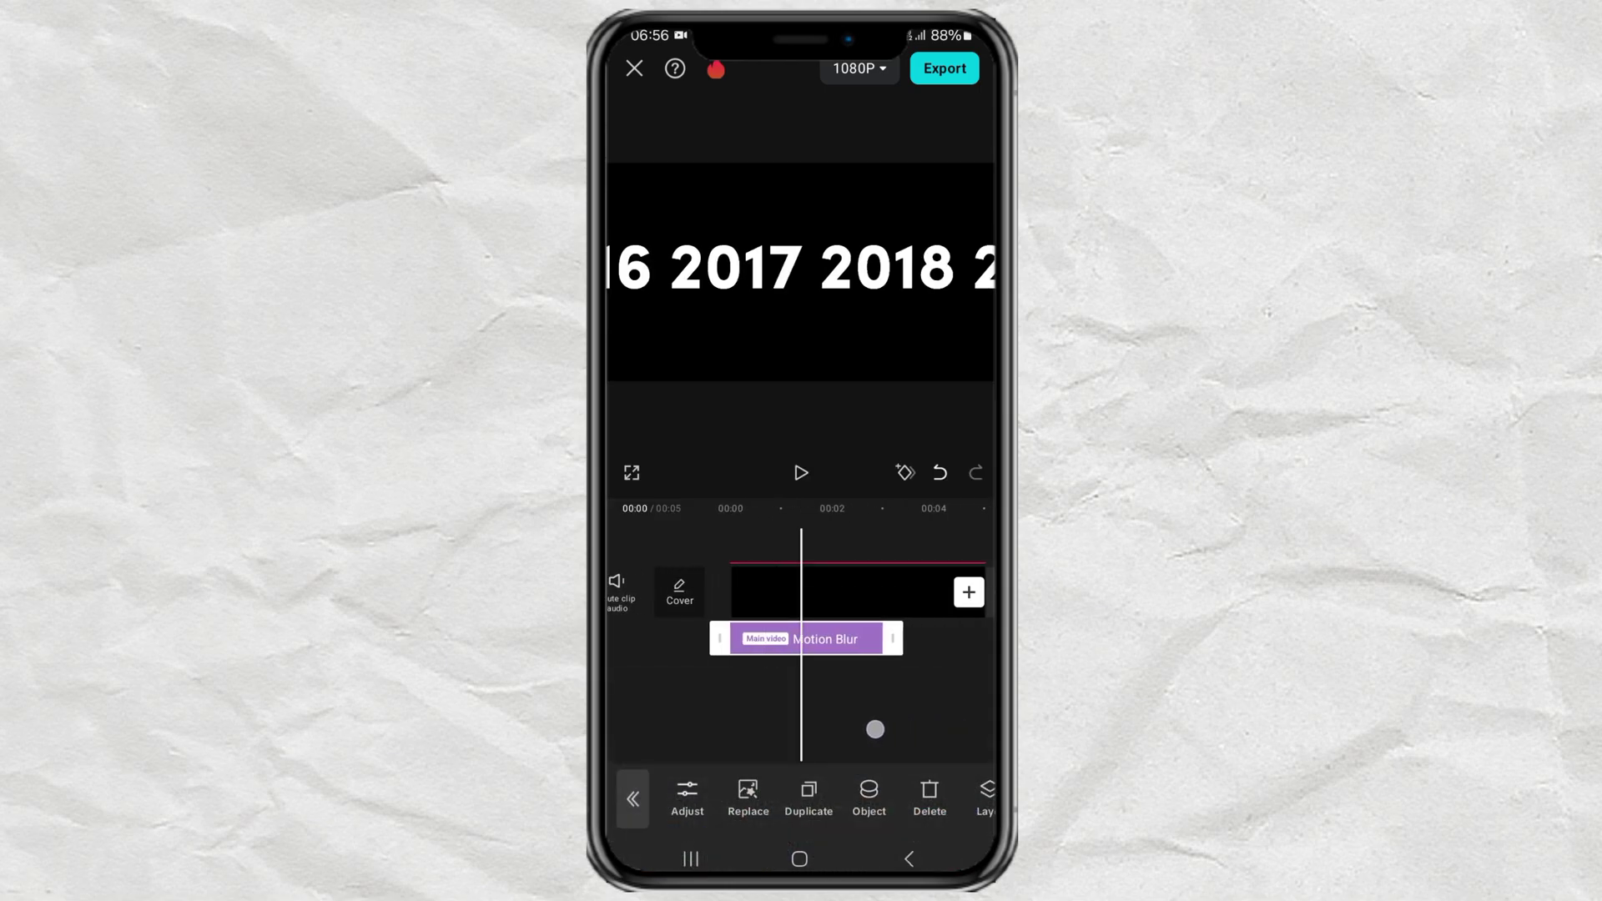
click(868, 795)
click(808, 702)
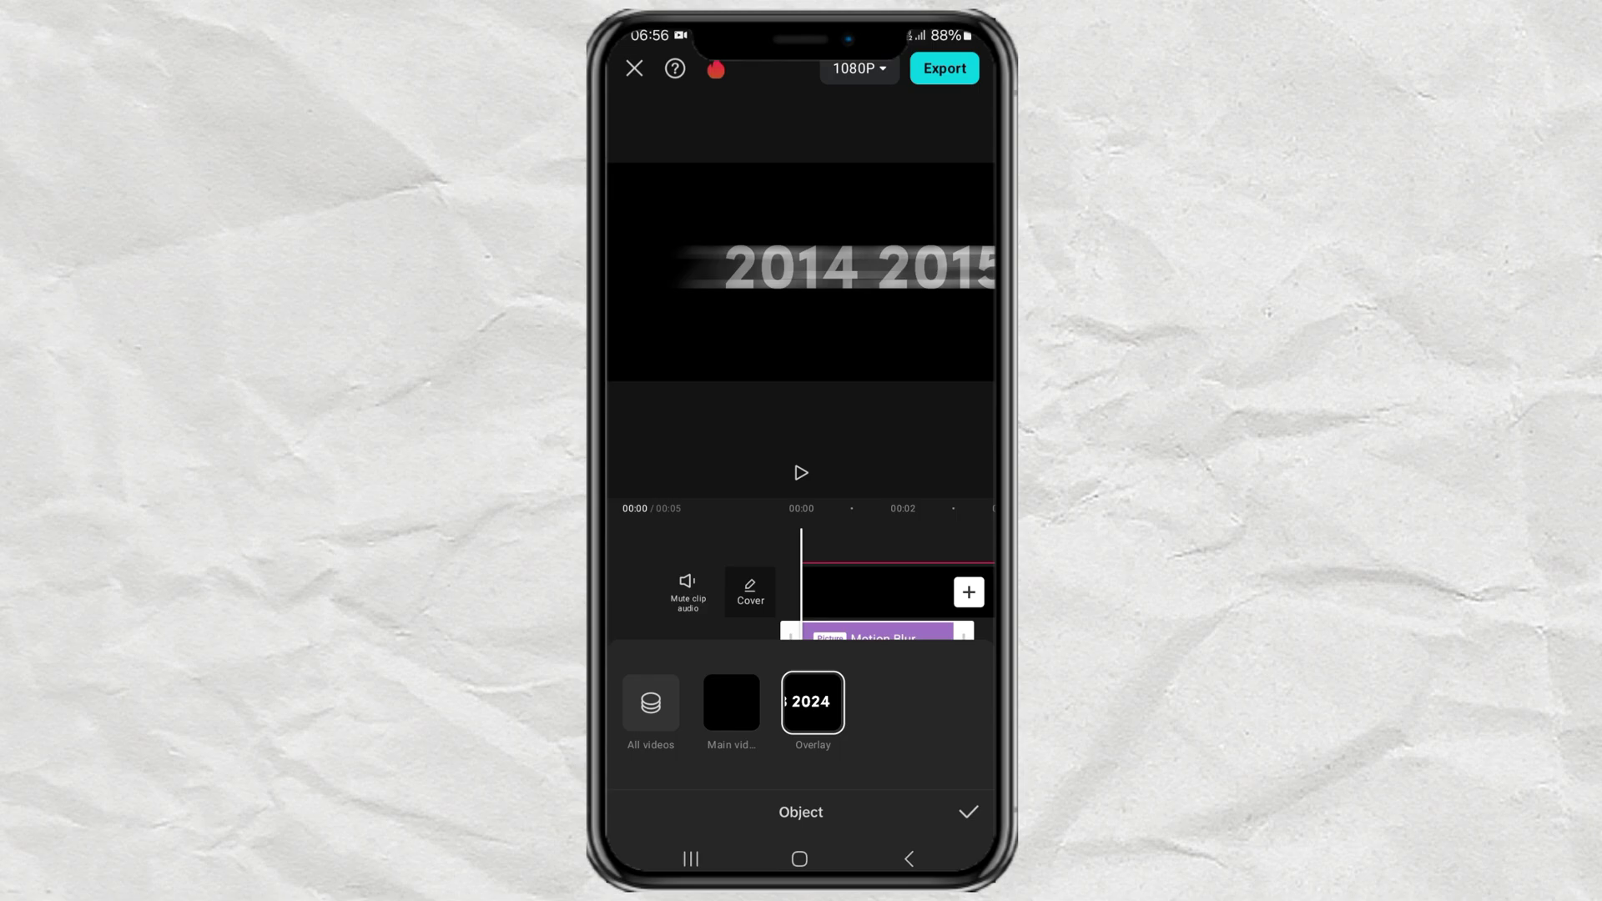
click(967, 811)
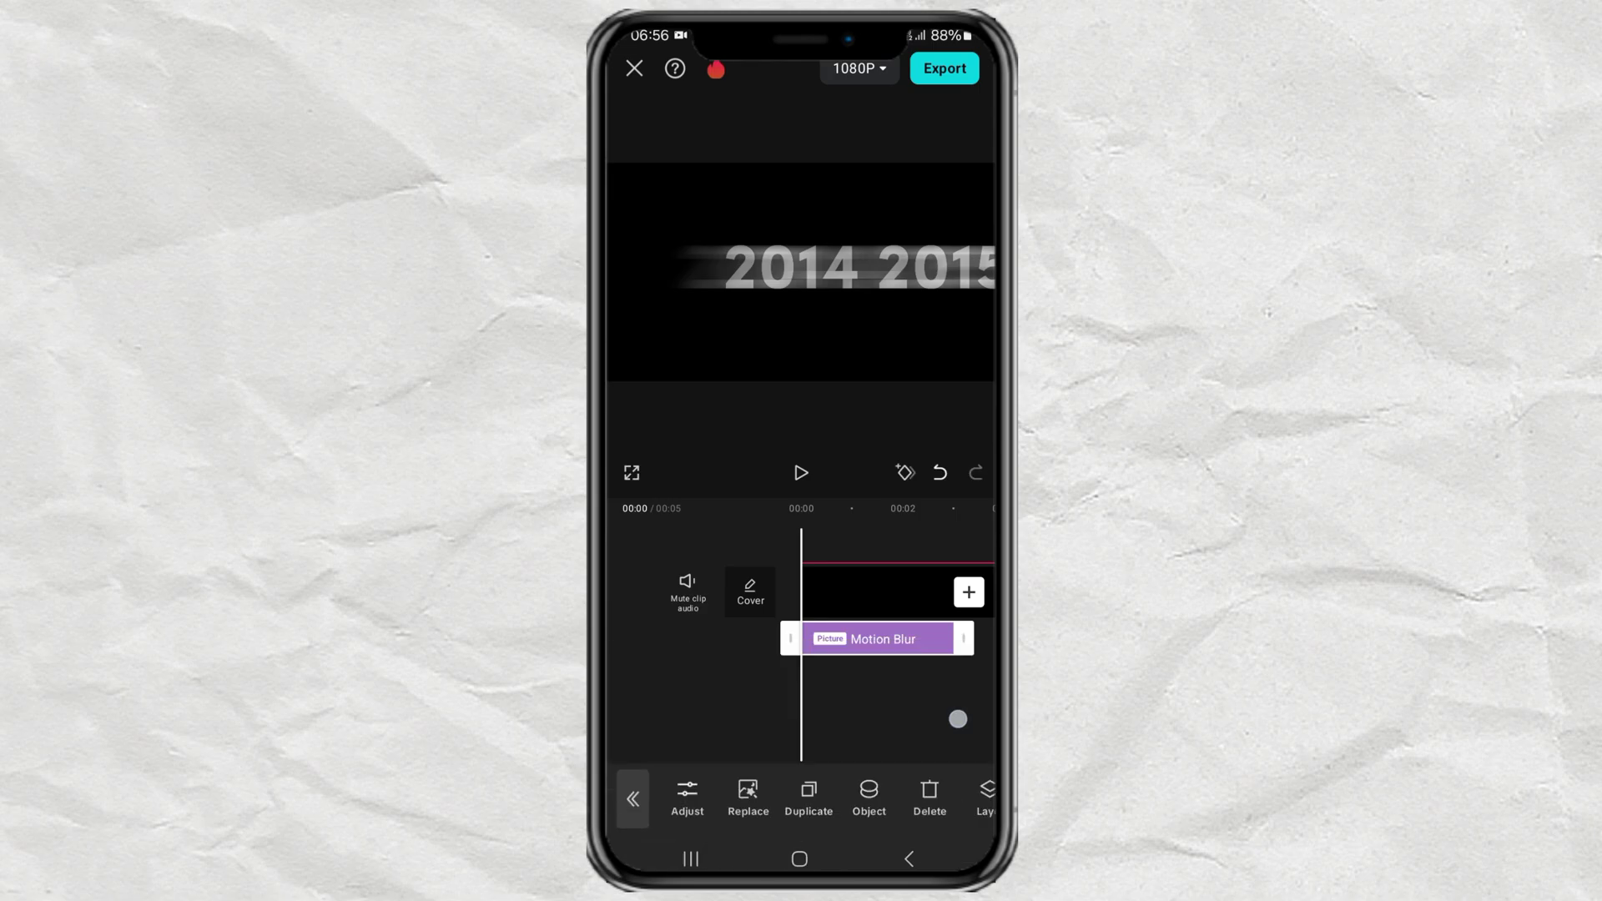
Step: Adjust the Motion Blur Horizontal and Intensity sliders
mouse_move(957, 719)
mouse_down()
mouse_move(890, 726)
mouse_move(970, 721)
mouse_up()
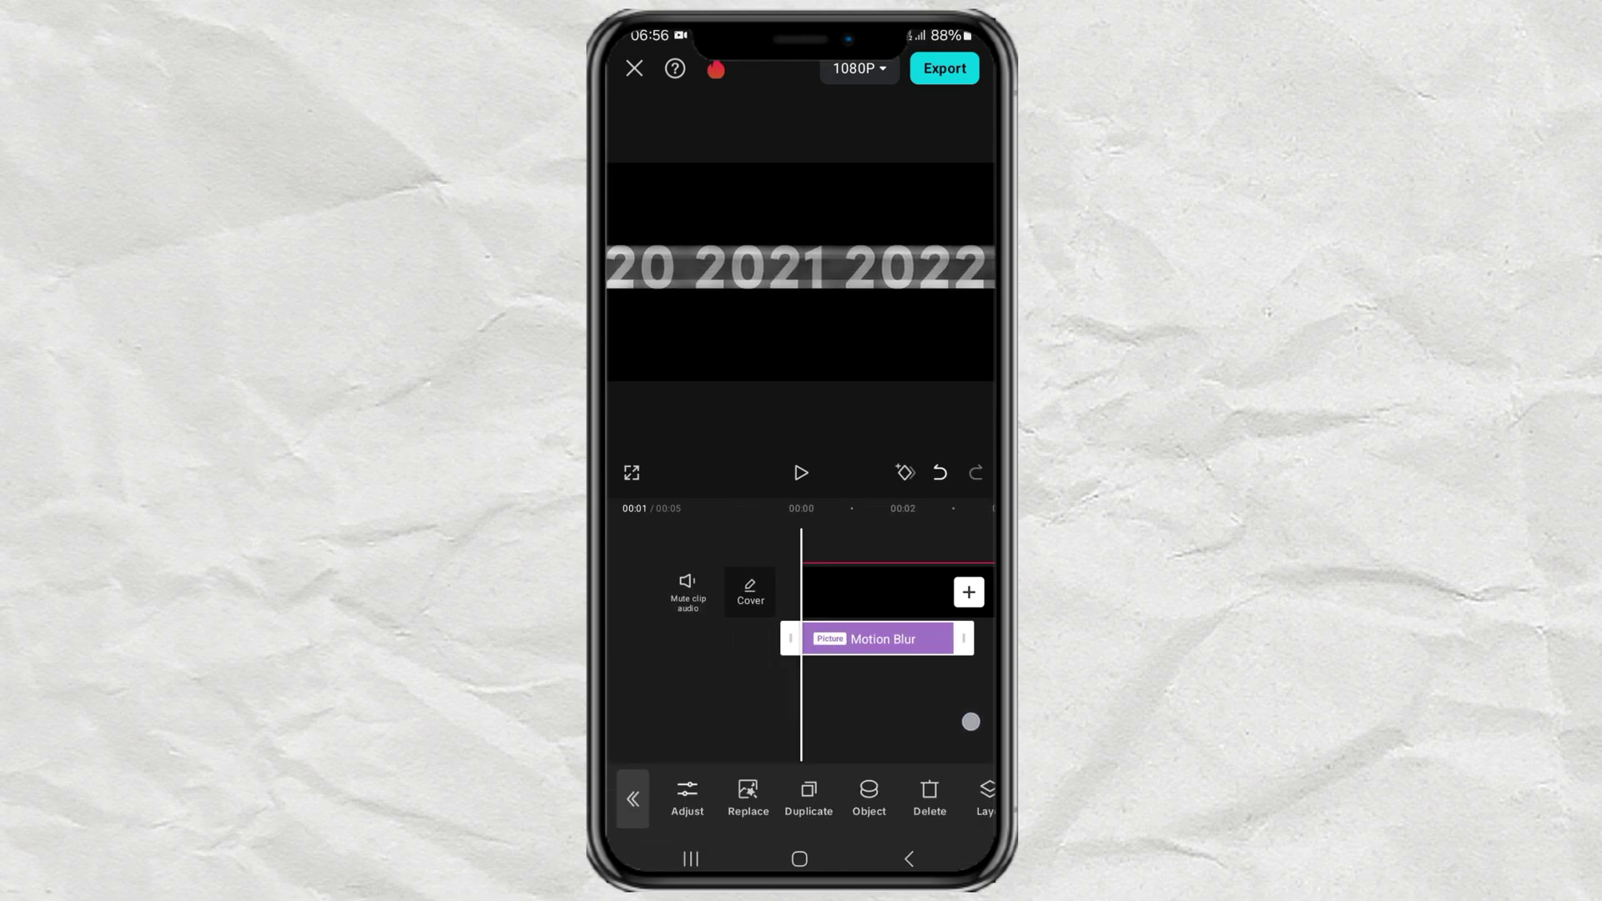
scroll(864, 638, up, 2)
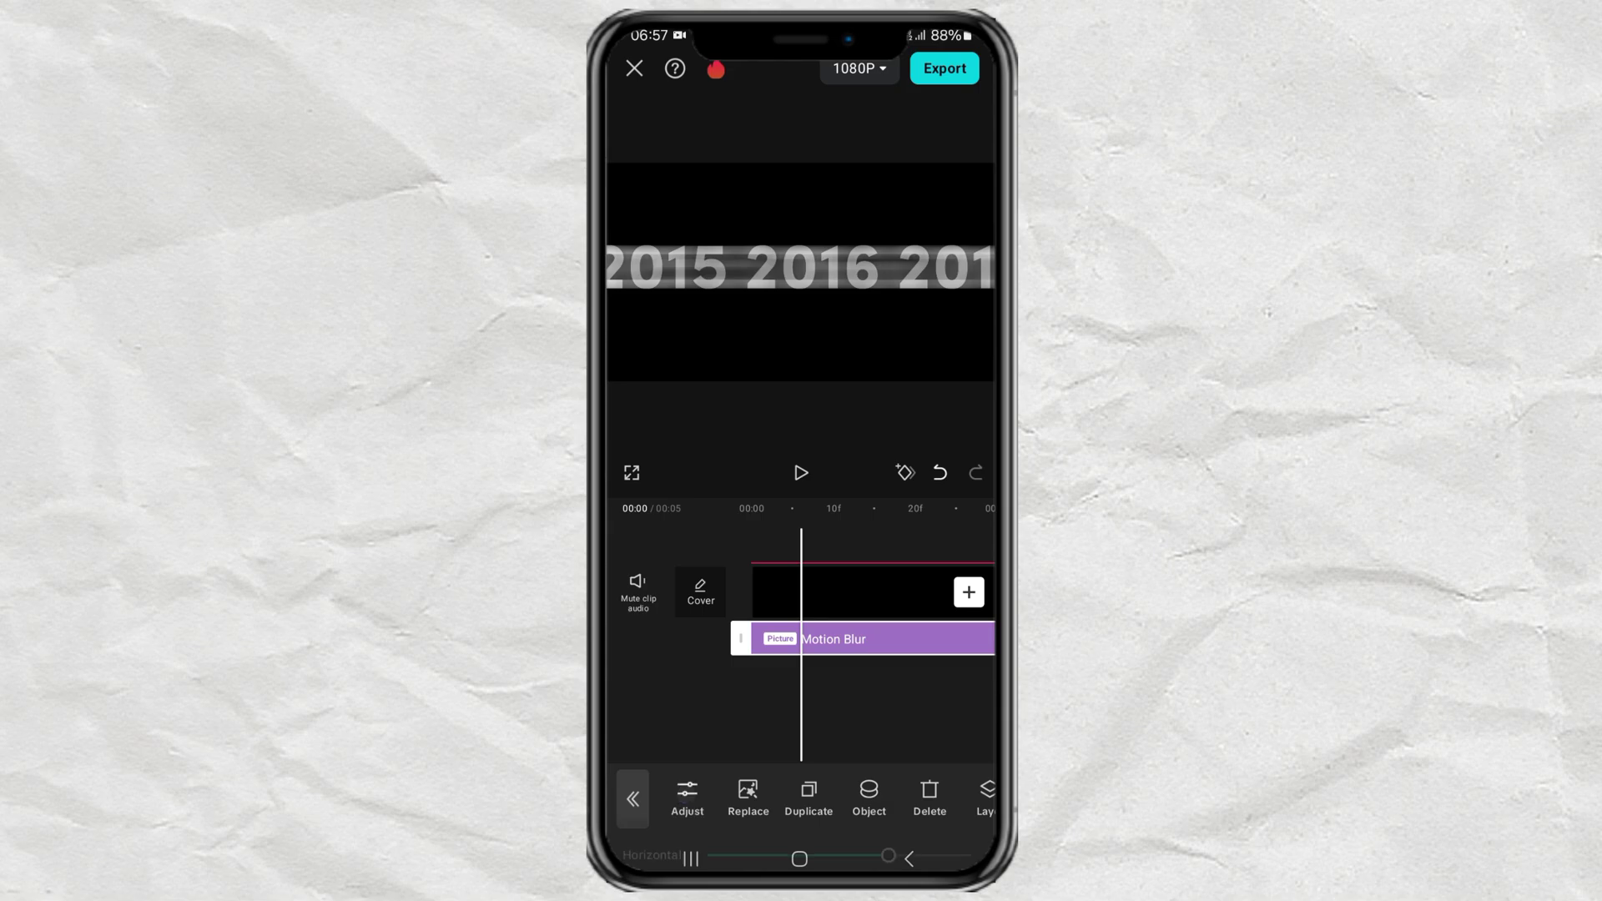
click(687, 797)
mouse_move(886, 714)
mouse_down()
mouse_move(969, 726)
mouse_move(760, 740)
mouse_move(924, 738)
mouse_up()
mouse_move(929, 759)
mouse_down()
mouse_move(842, 765)
mouse_move(890, 765)
mouse_move(868, 715)
mouse_move(971, 715)
mouse_move(898, 714)
mouse_move(948, 760)
mouse_up()
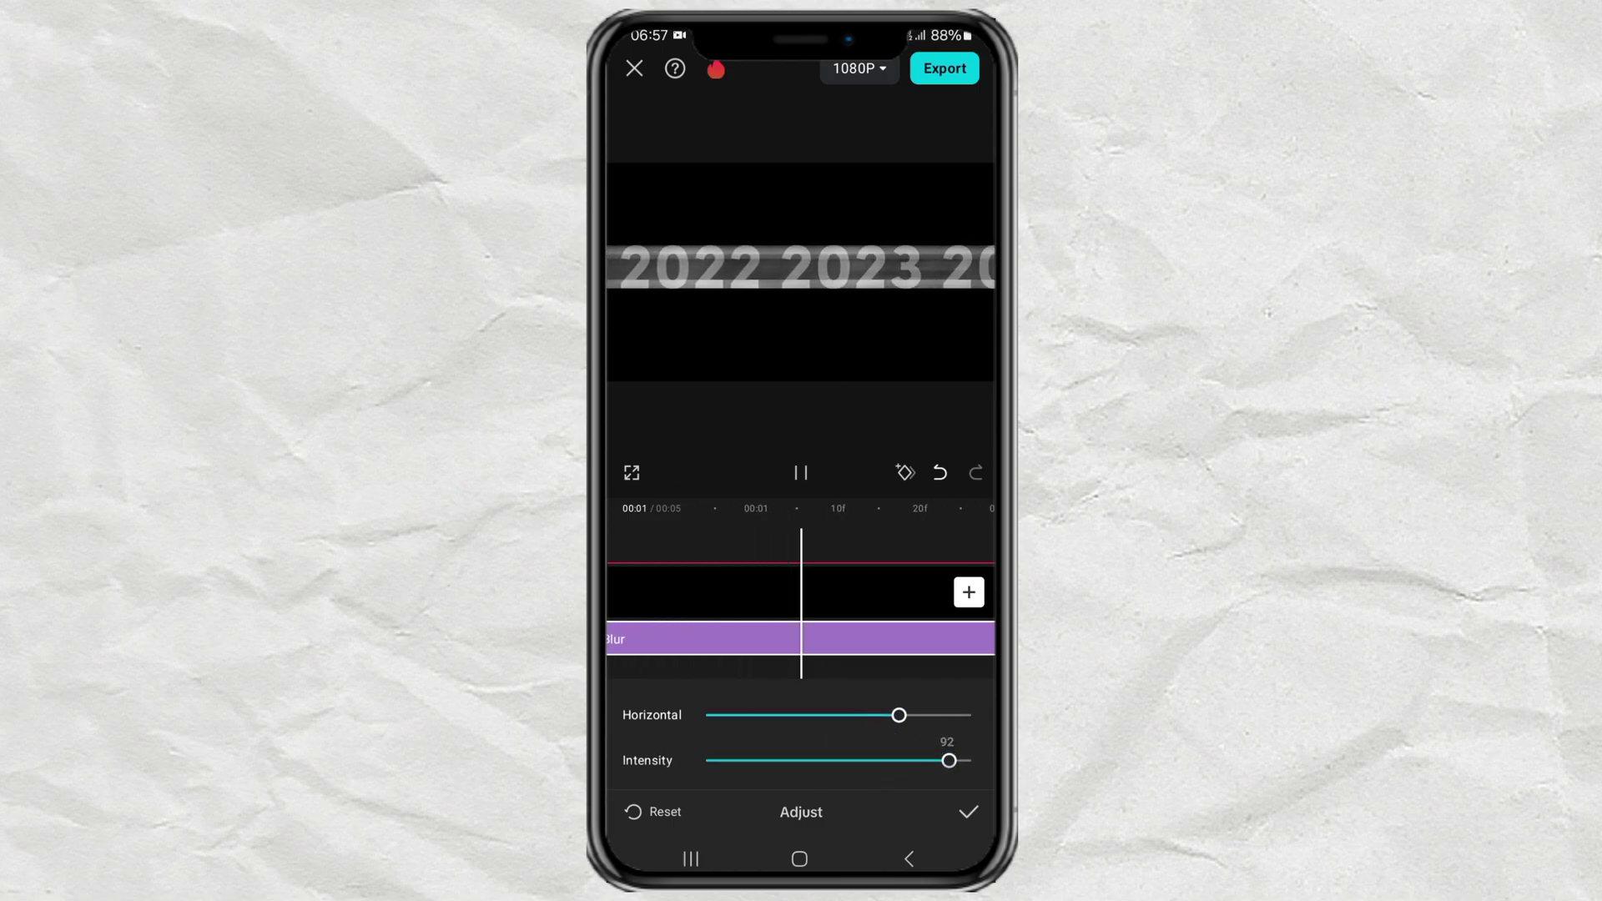
Step: Select the Motion Blur effect clip and add a keyframe at its start
click(967, 811)
click(844, 723)
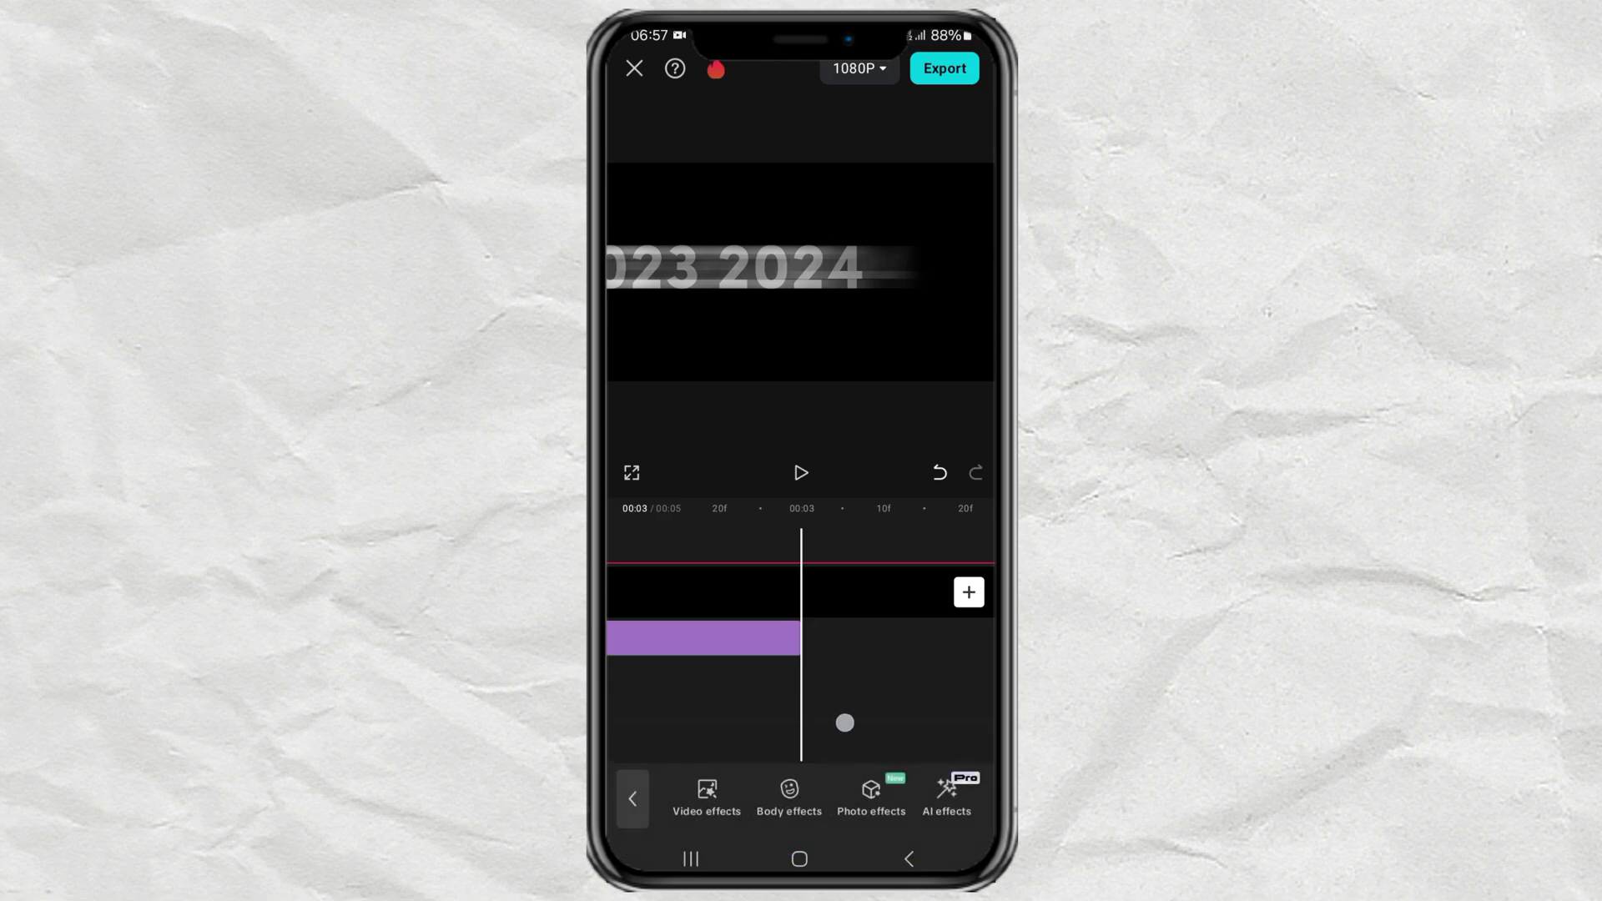
drag(844, 723, 988, 723)
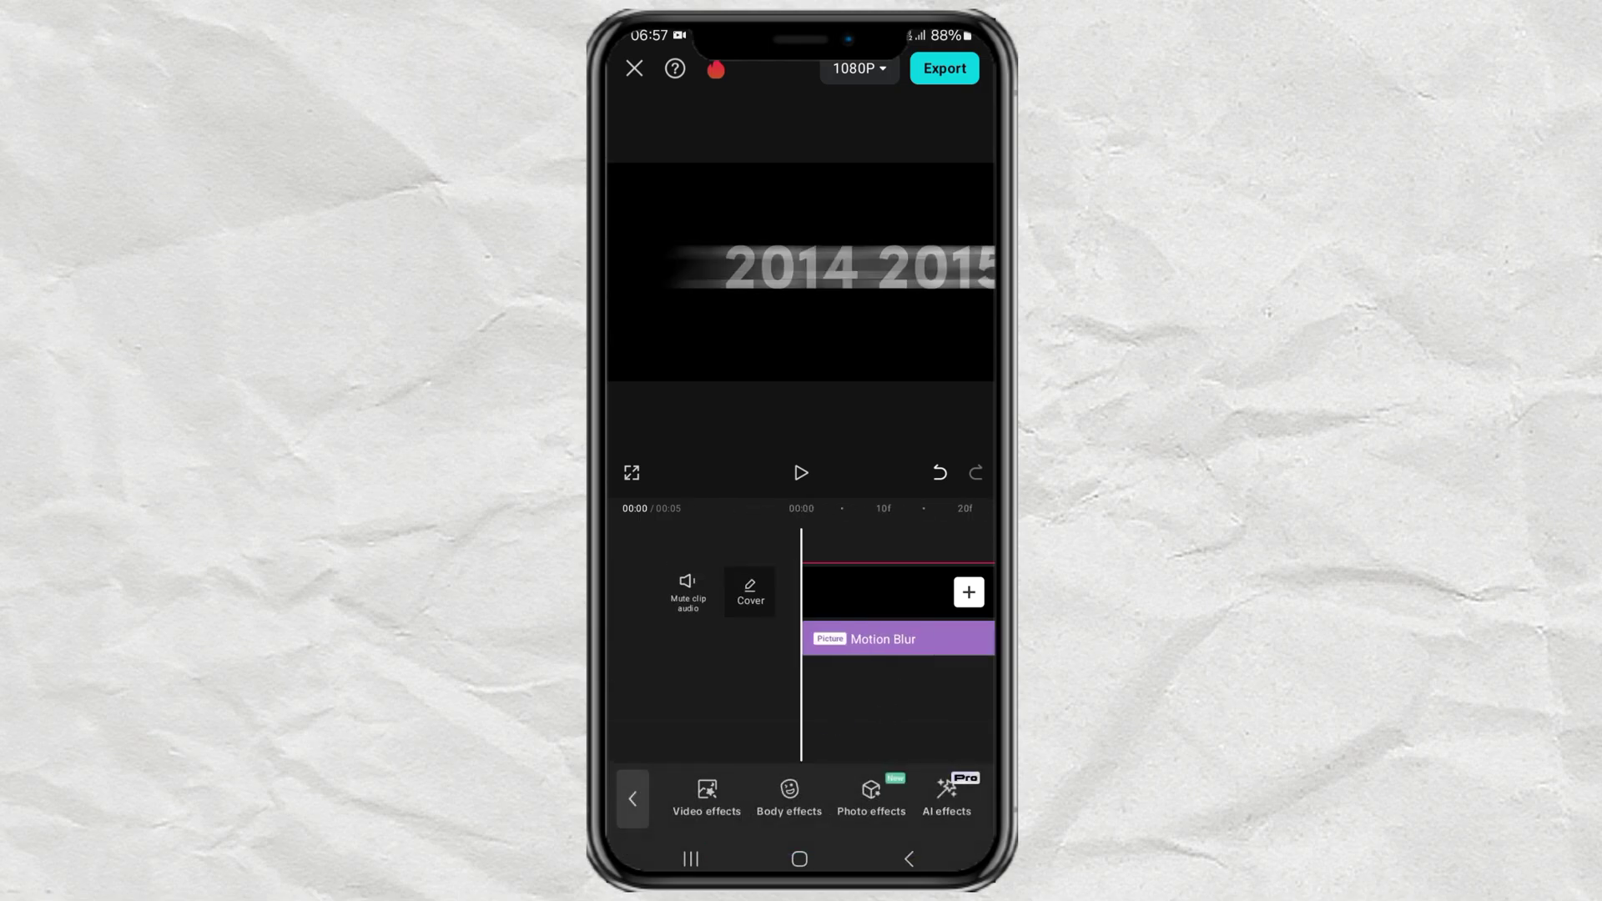
click(920, 640)
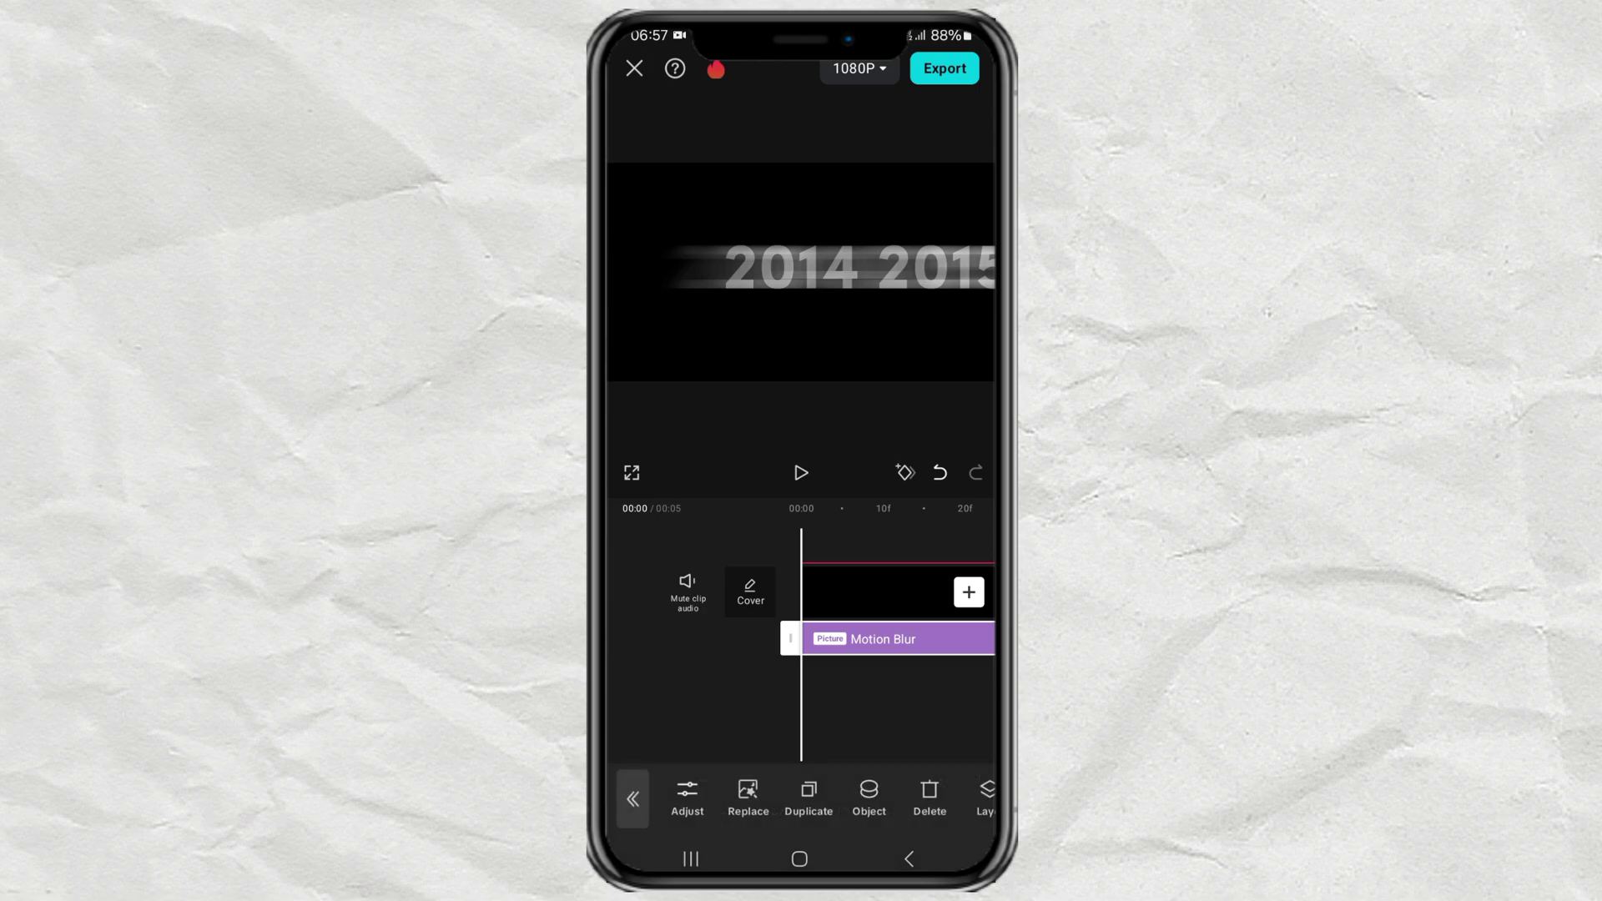
click(906, 473)
Step: Set Horizontal blur and Intensity to 0 where the blur ends
click(687, 799)
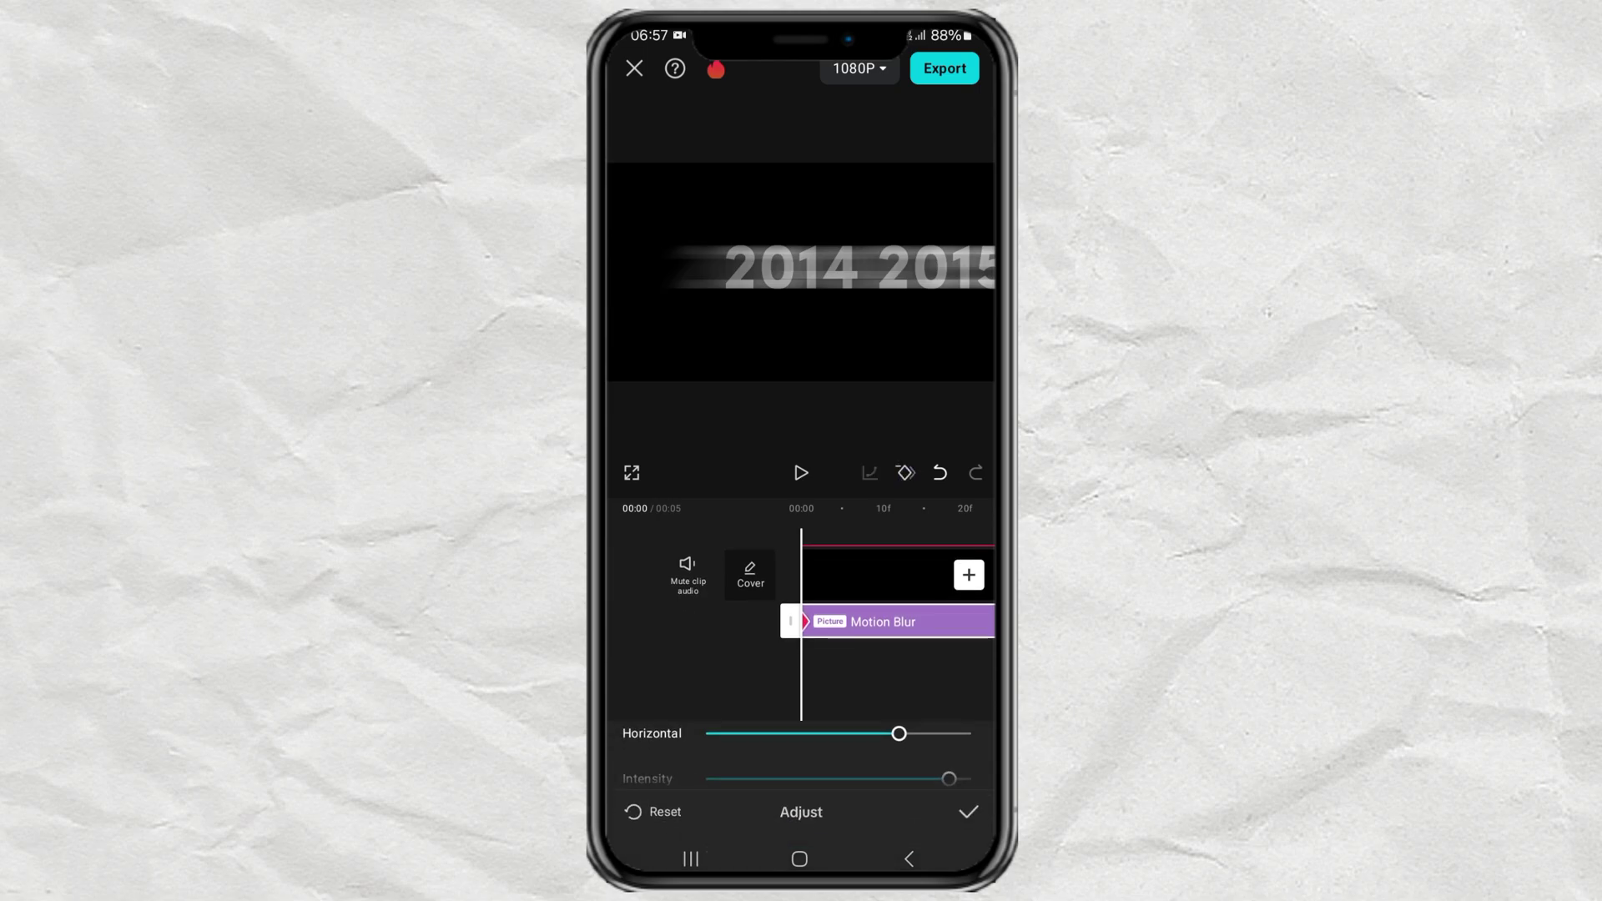
drag(949, 673, 932, 680)
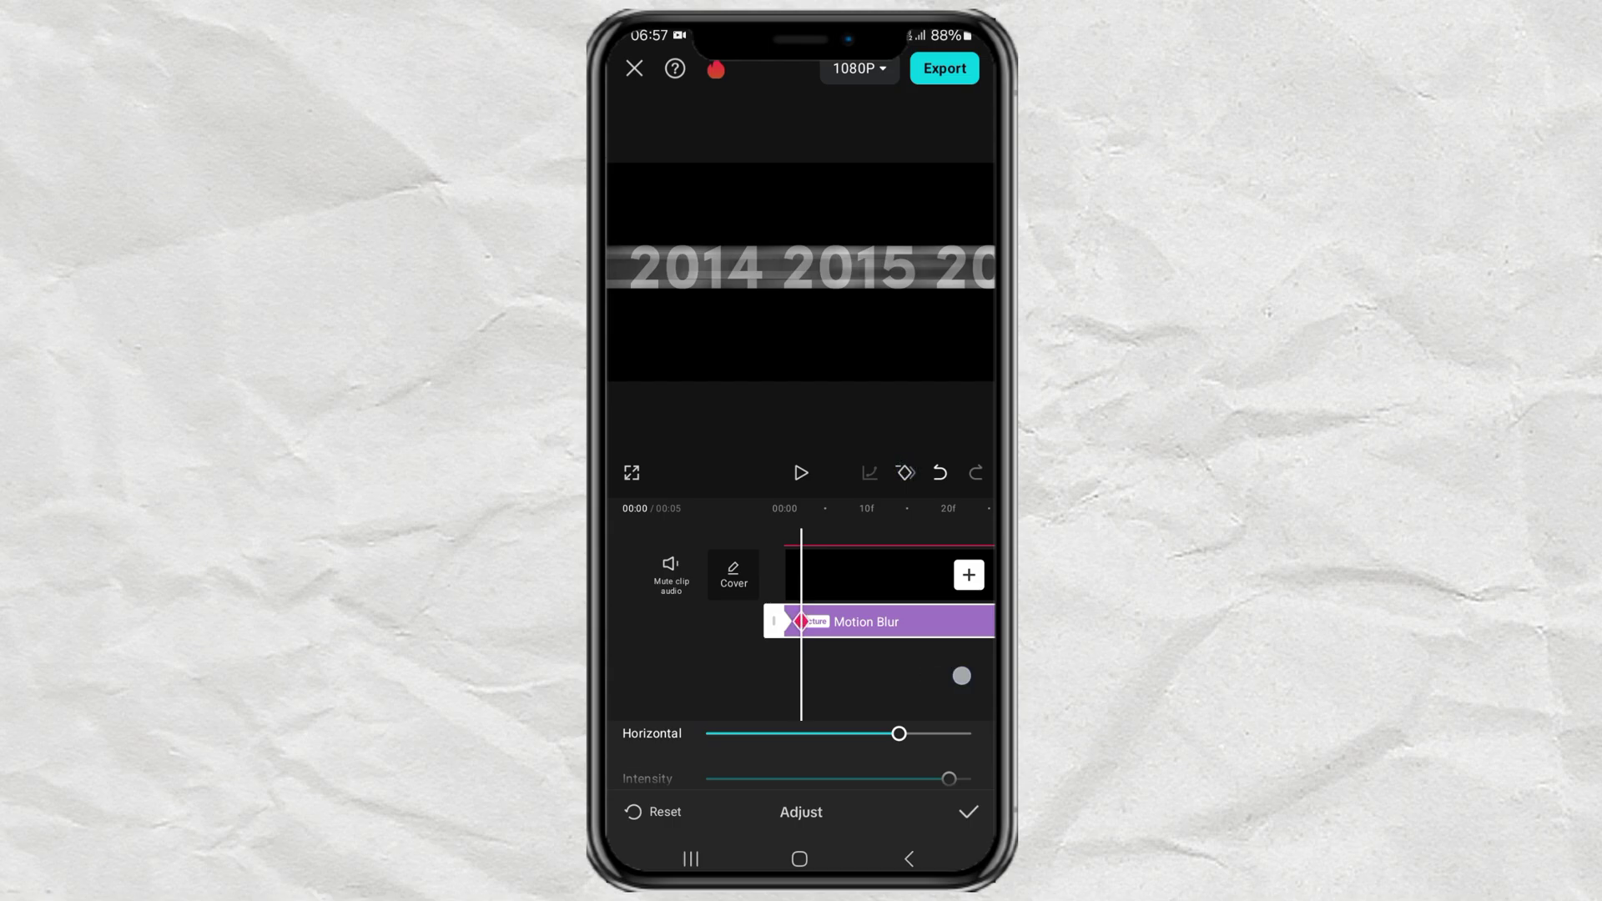
drag(962, 676, 786, 673)
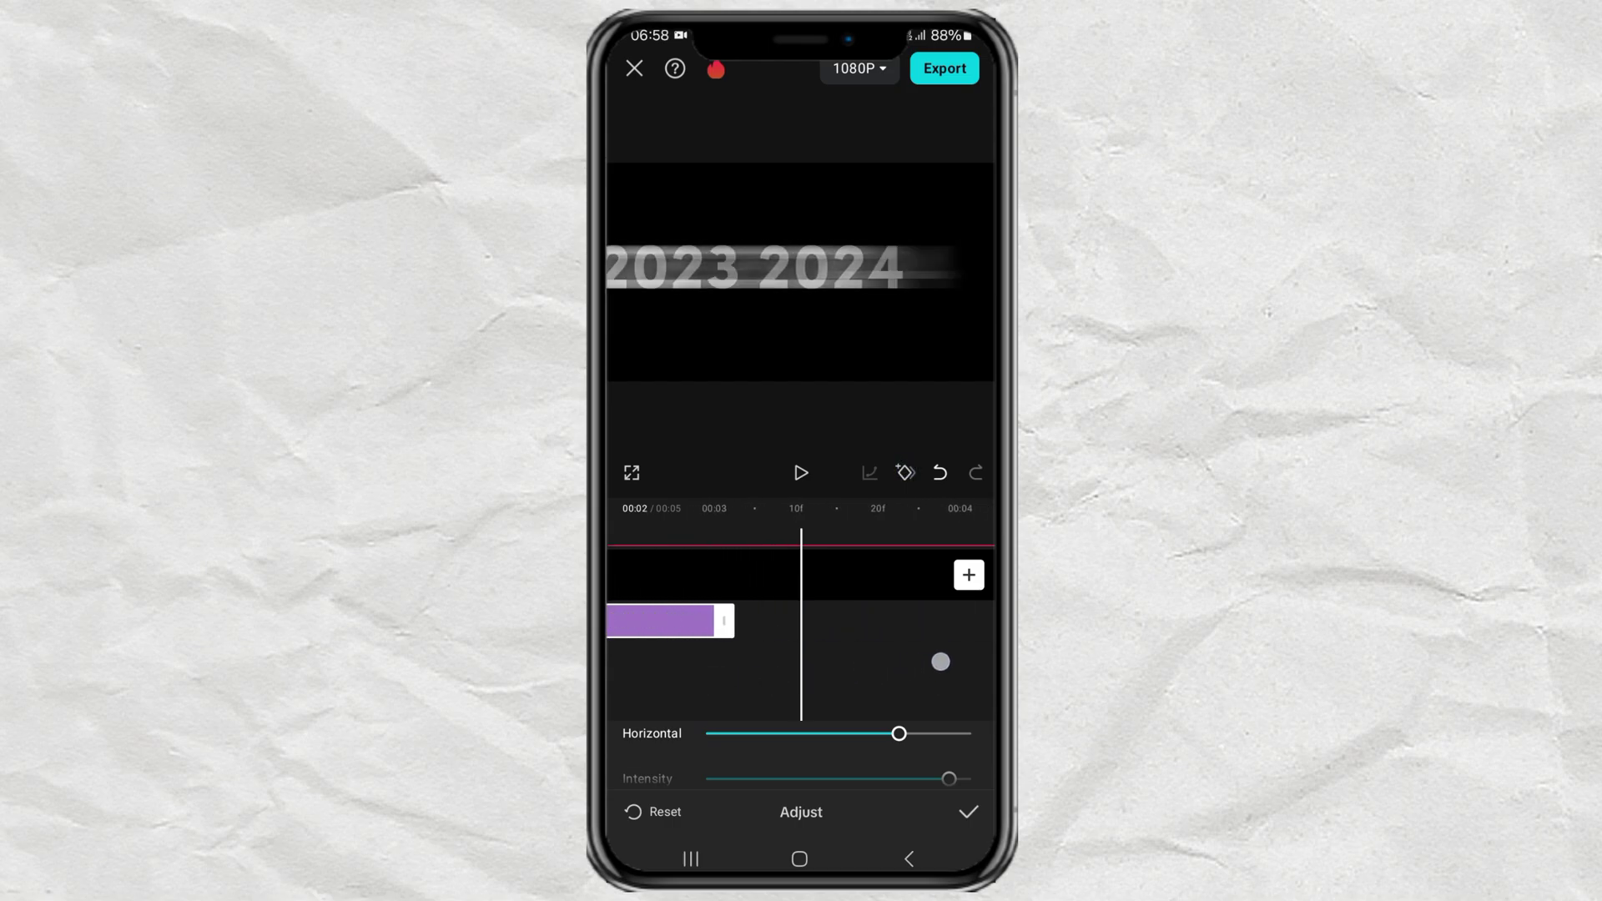
mouse_move(940, 661)
mouse_down()
mouse_move(980, 661)
mouse_move(929, 656)
mouse_up()
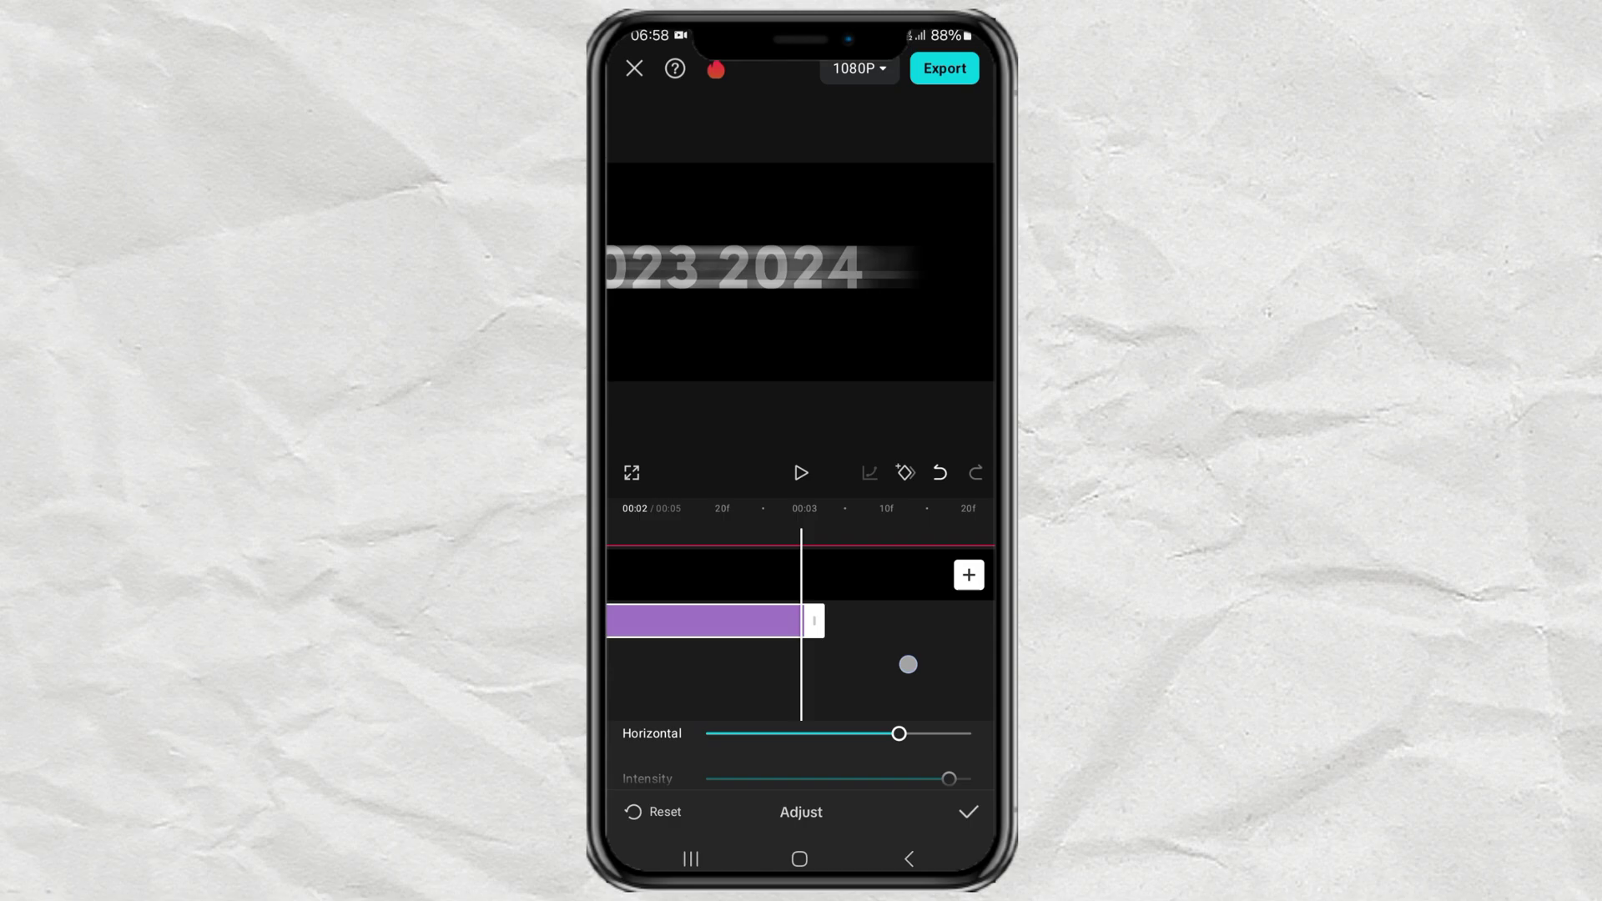
drag(900, 734, 630, 740)
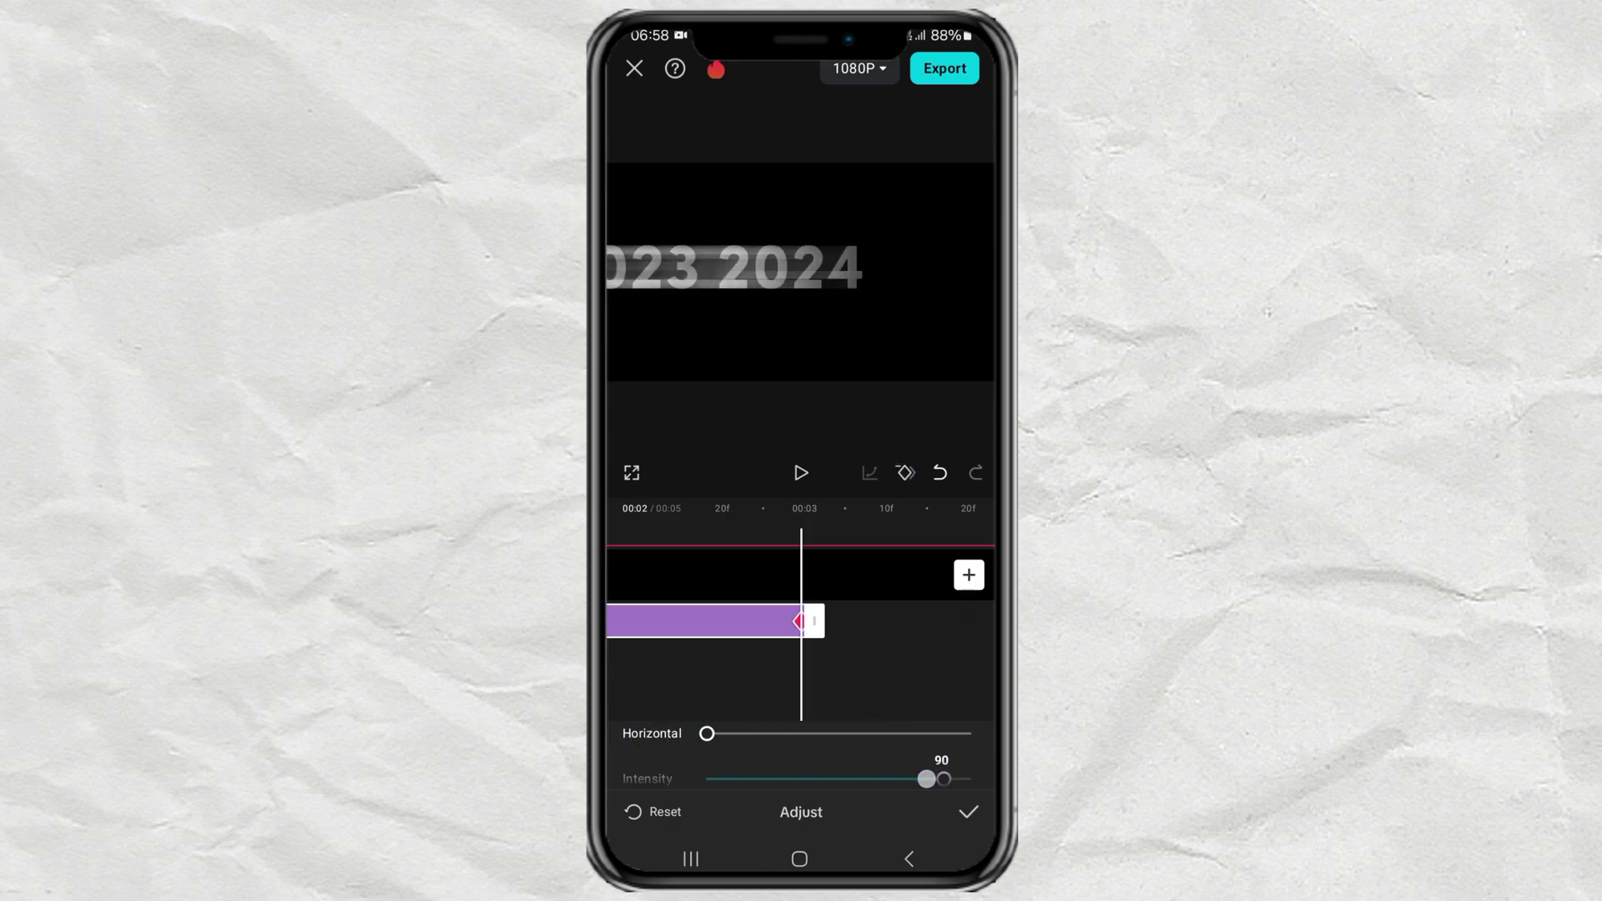
drag(926, 779, 703, 770)
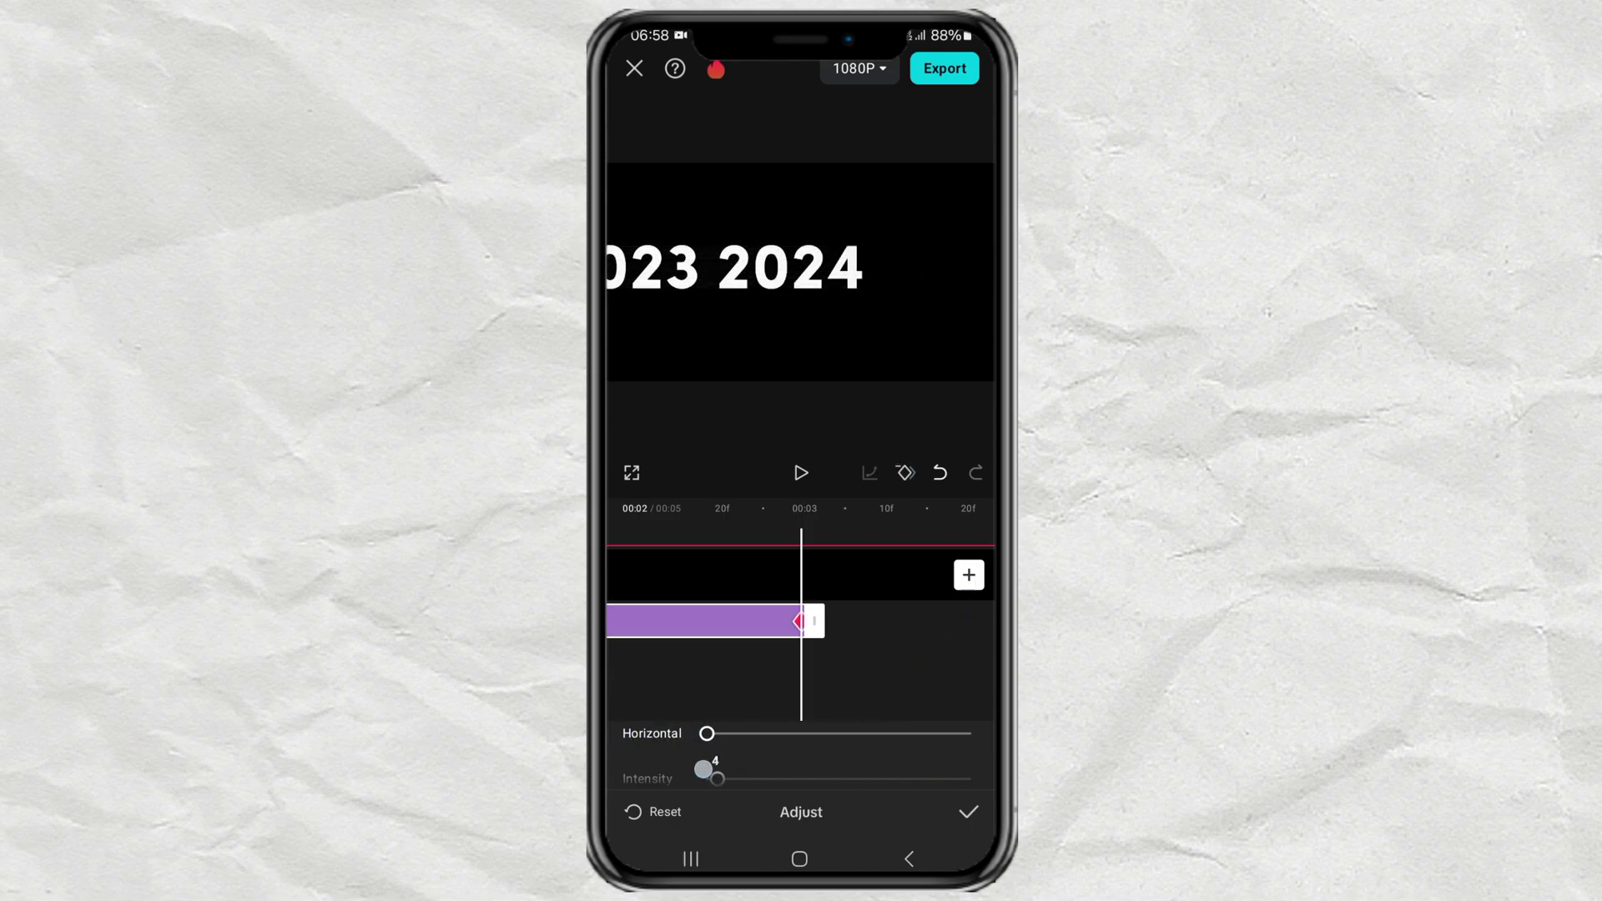
click(973, 815)
drag(751, 676, 845, 677)
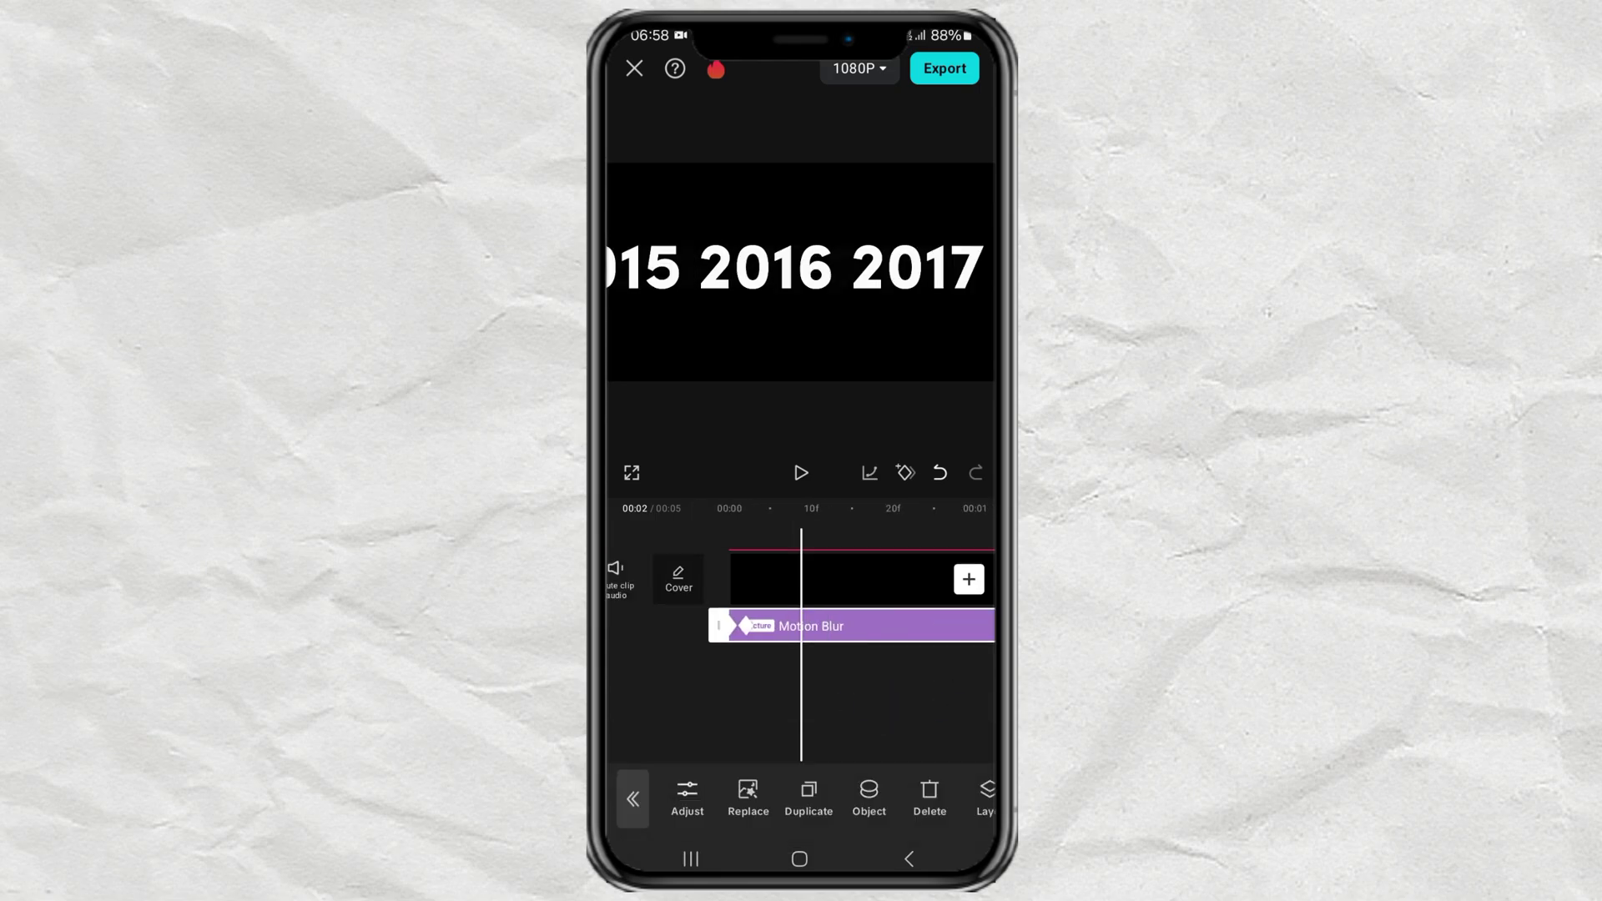
Step: Set Horizontal blur and Intensity to 0 at the clip start as well
click(688, 797)
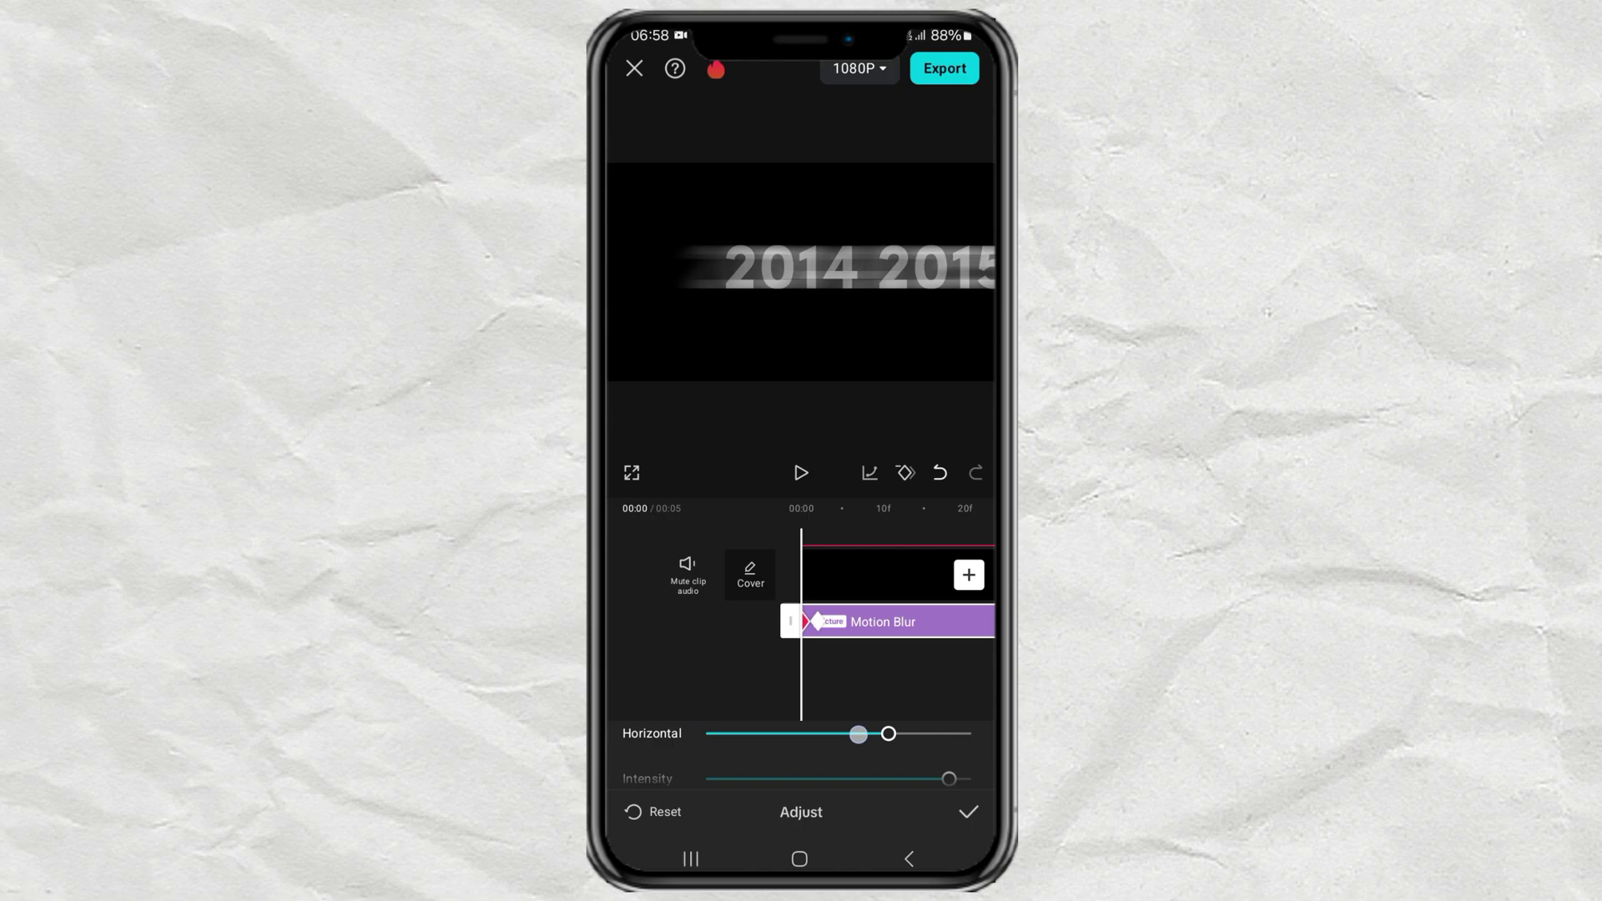
drag(857, 733, 660, 739)
drag(941, 776, 638, 756)
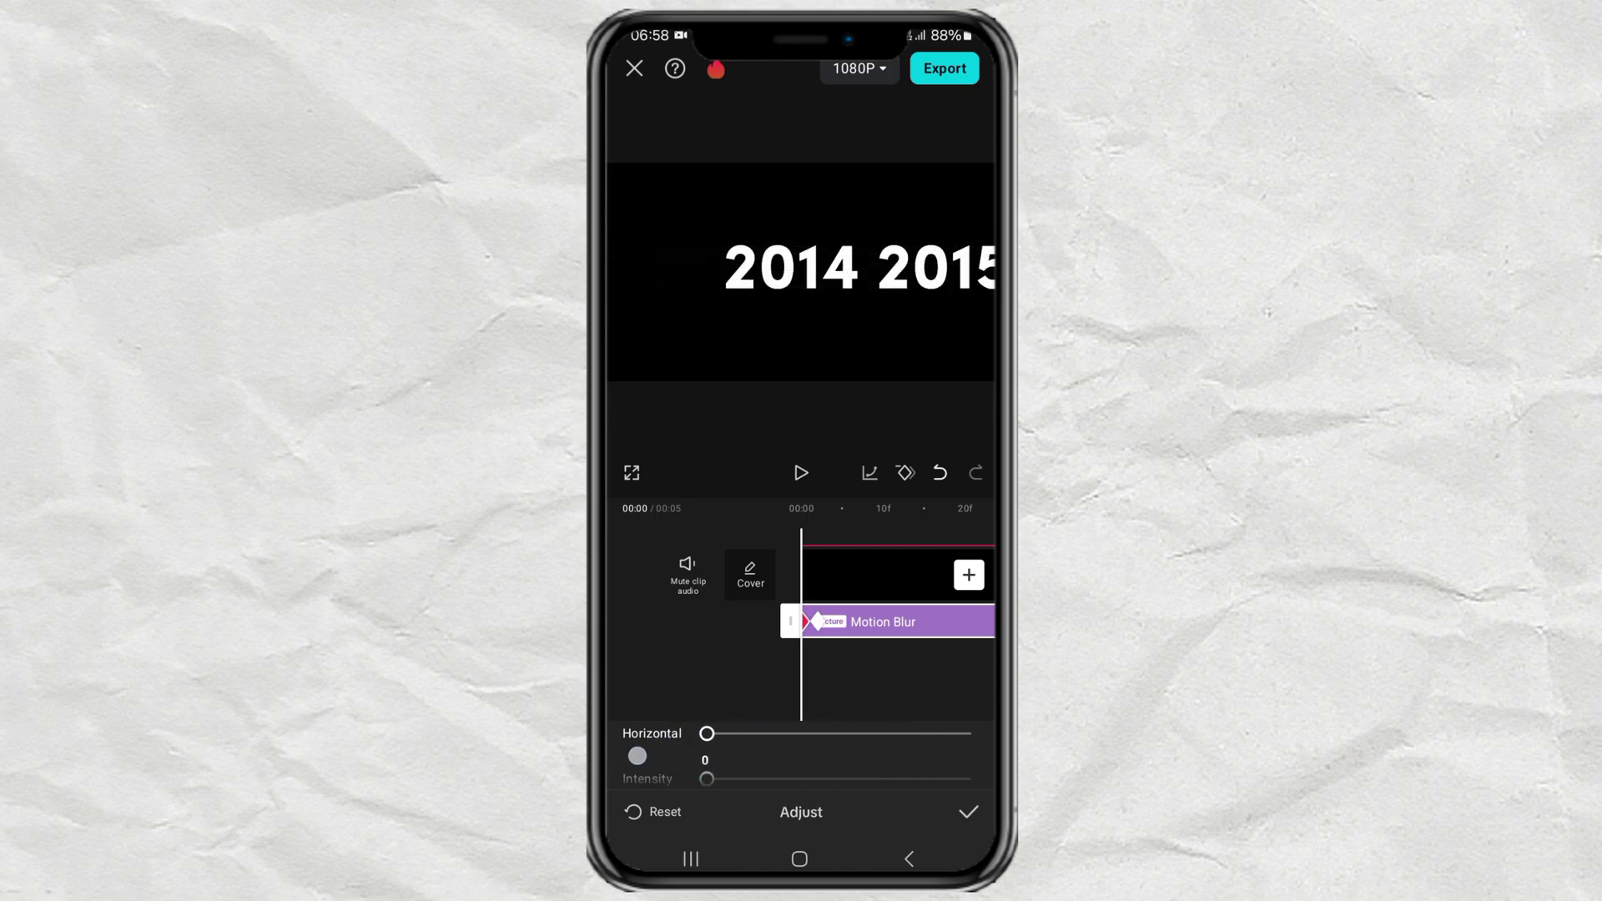
click(969, 815)
Step: Add the plain black Library stock clip as a second overlay
click(632, 798)
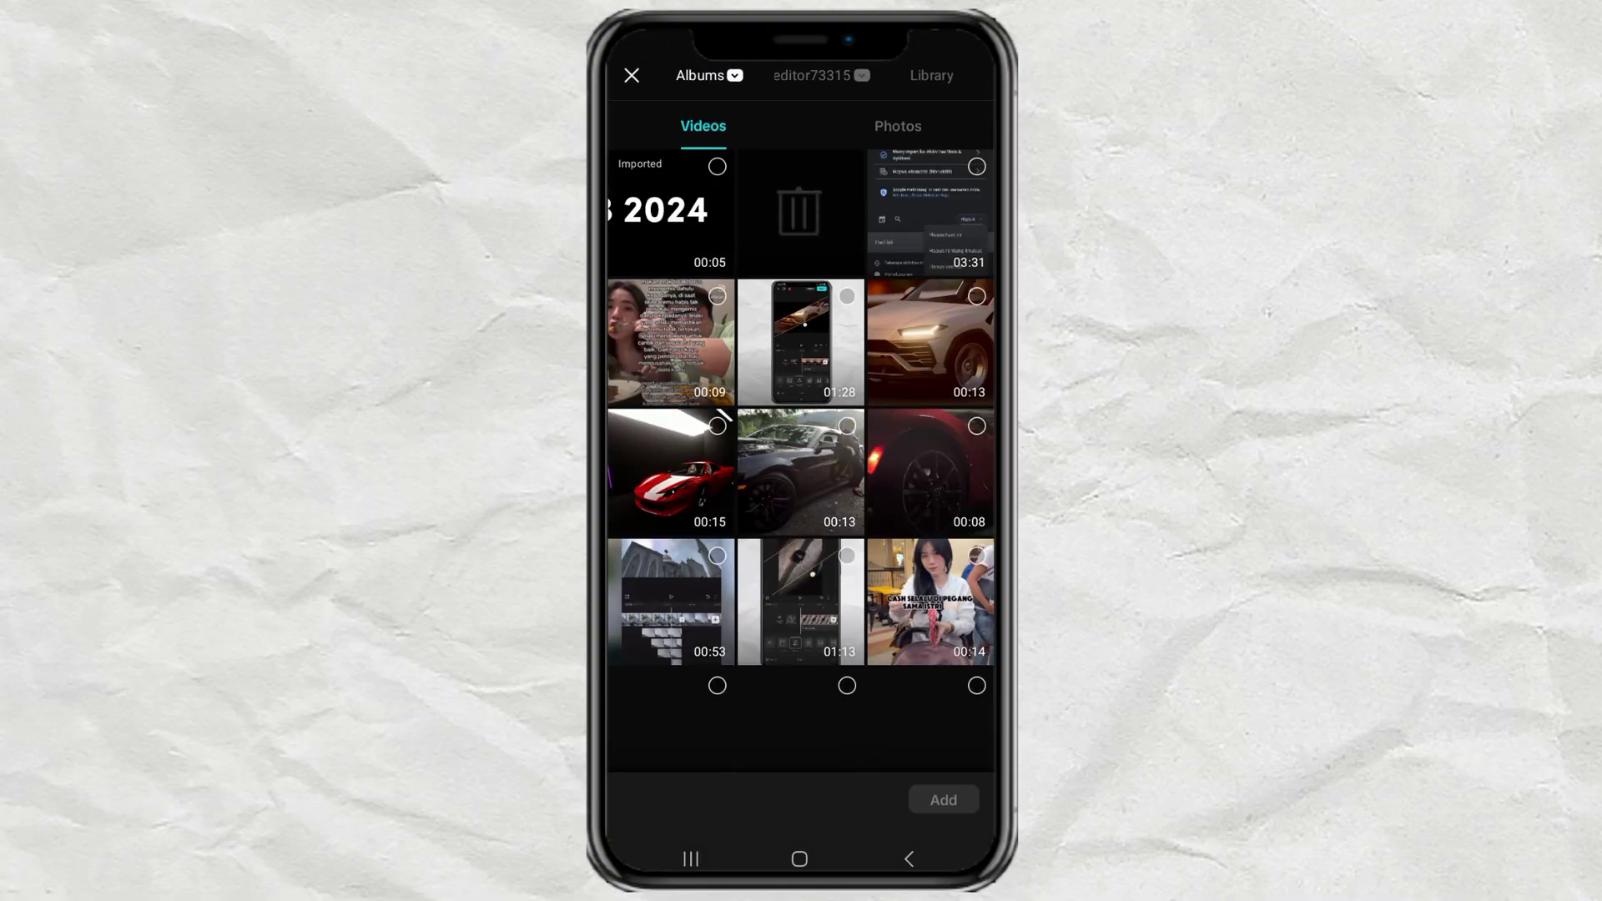
click(932, 76)
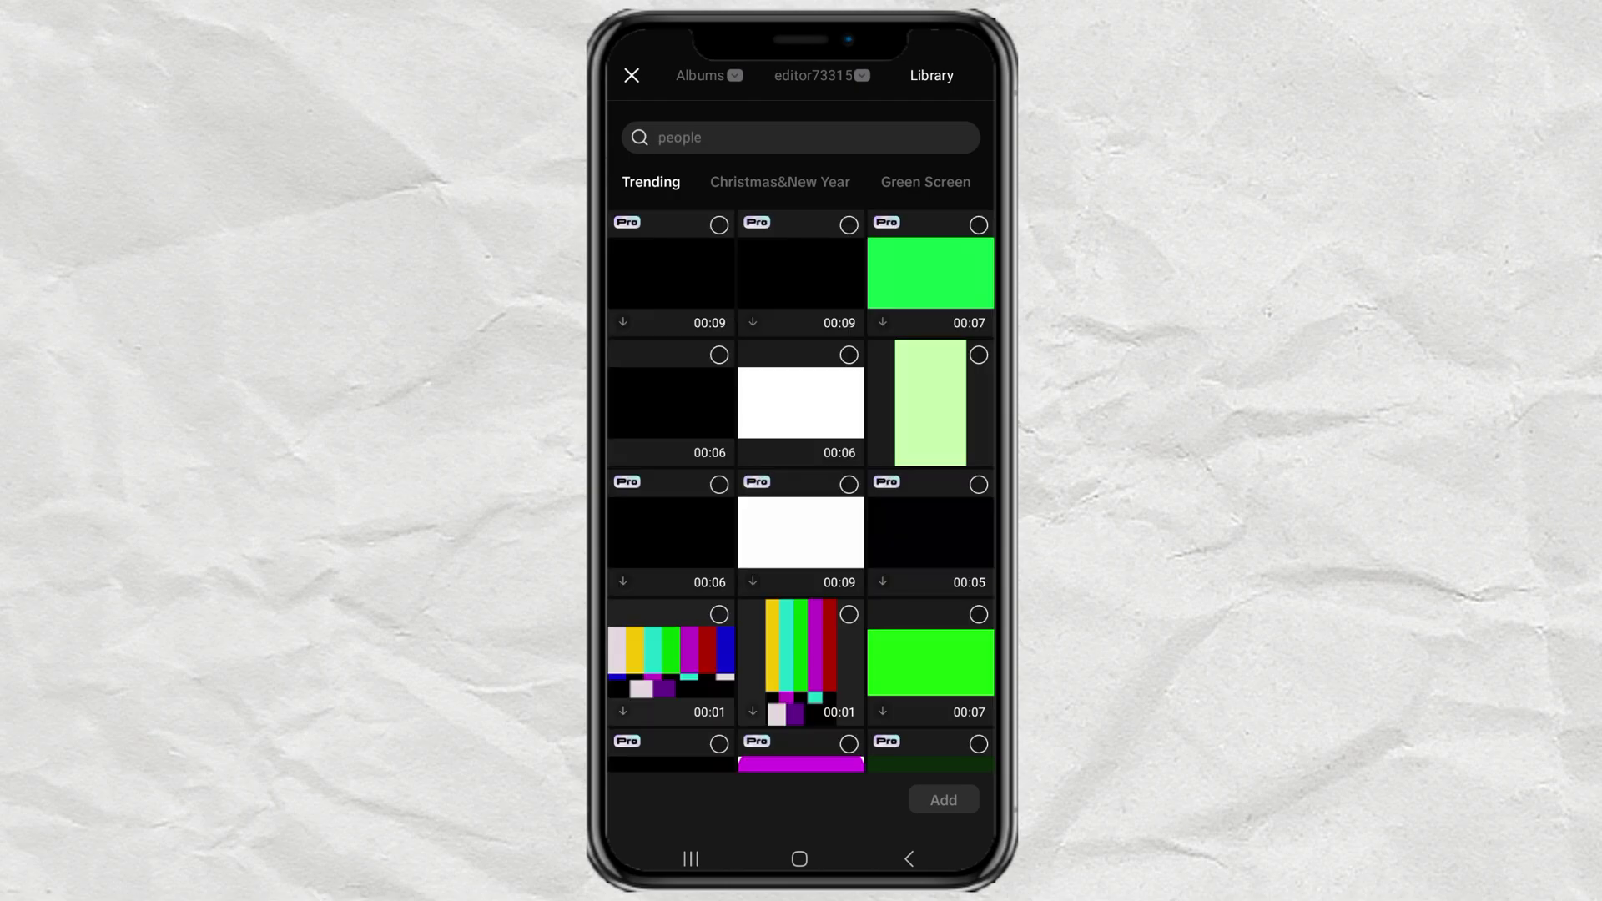
click(718, 355)
click(944, 800)
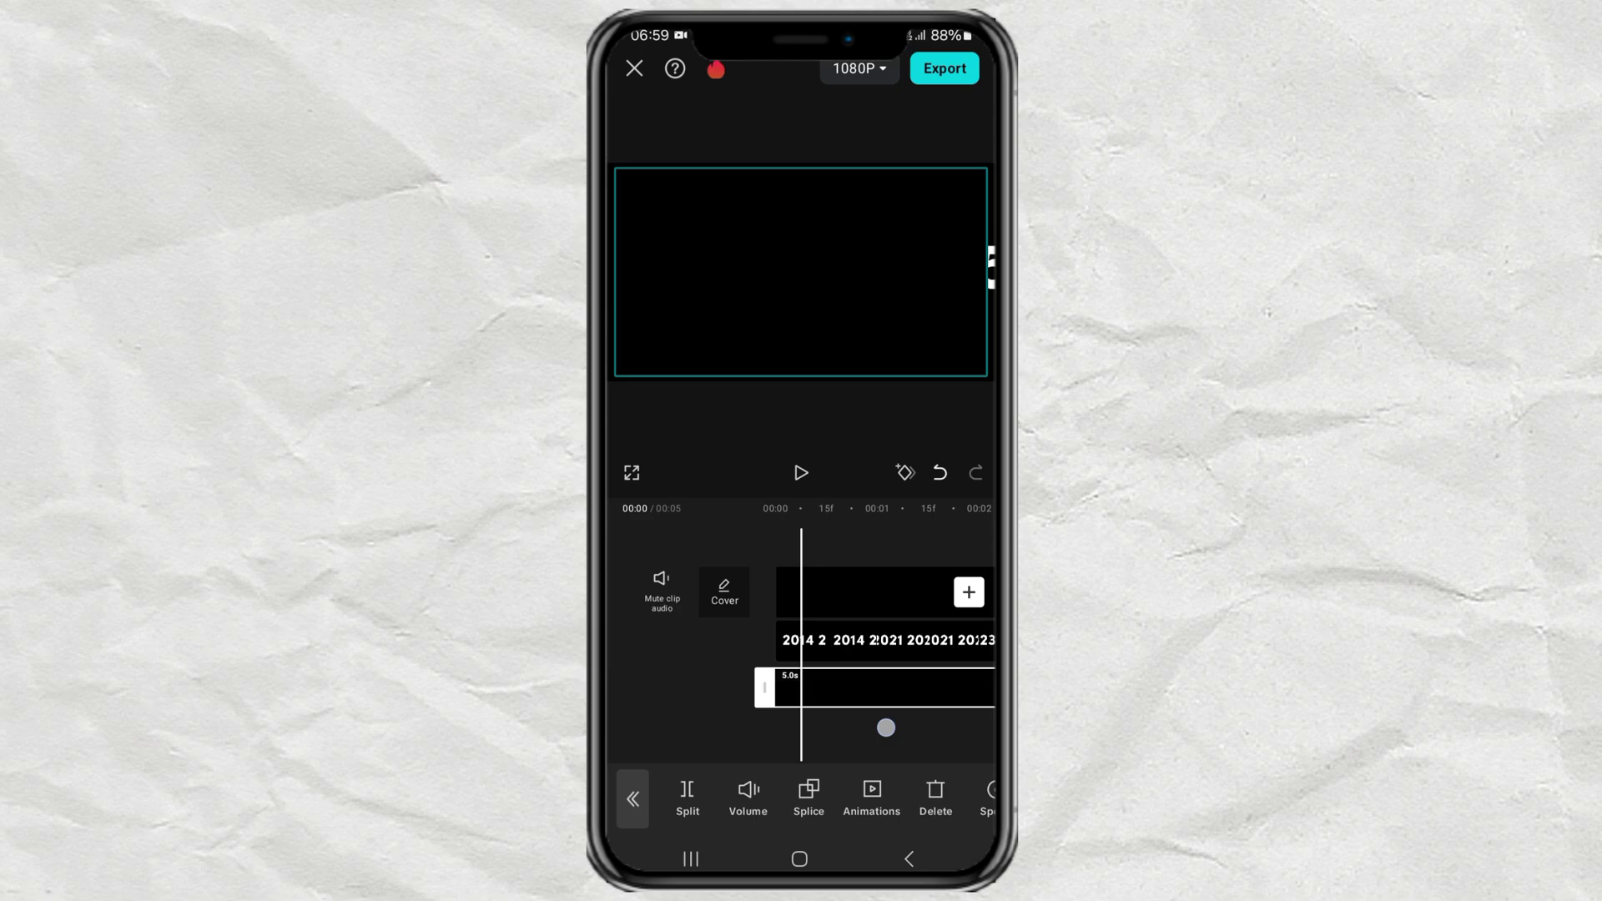
drag(951, 814, 701, 801)
Step: Apply an inverted Rectangle mask to the black overlay
click(886, 795)
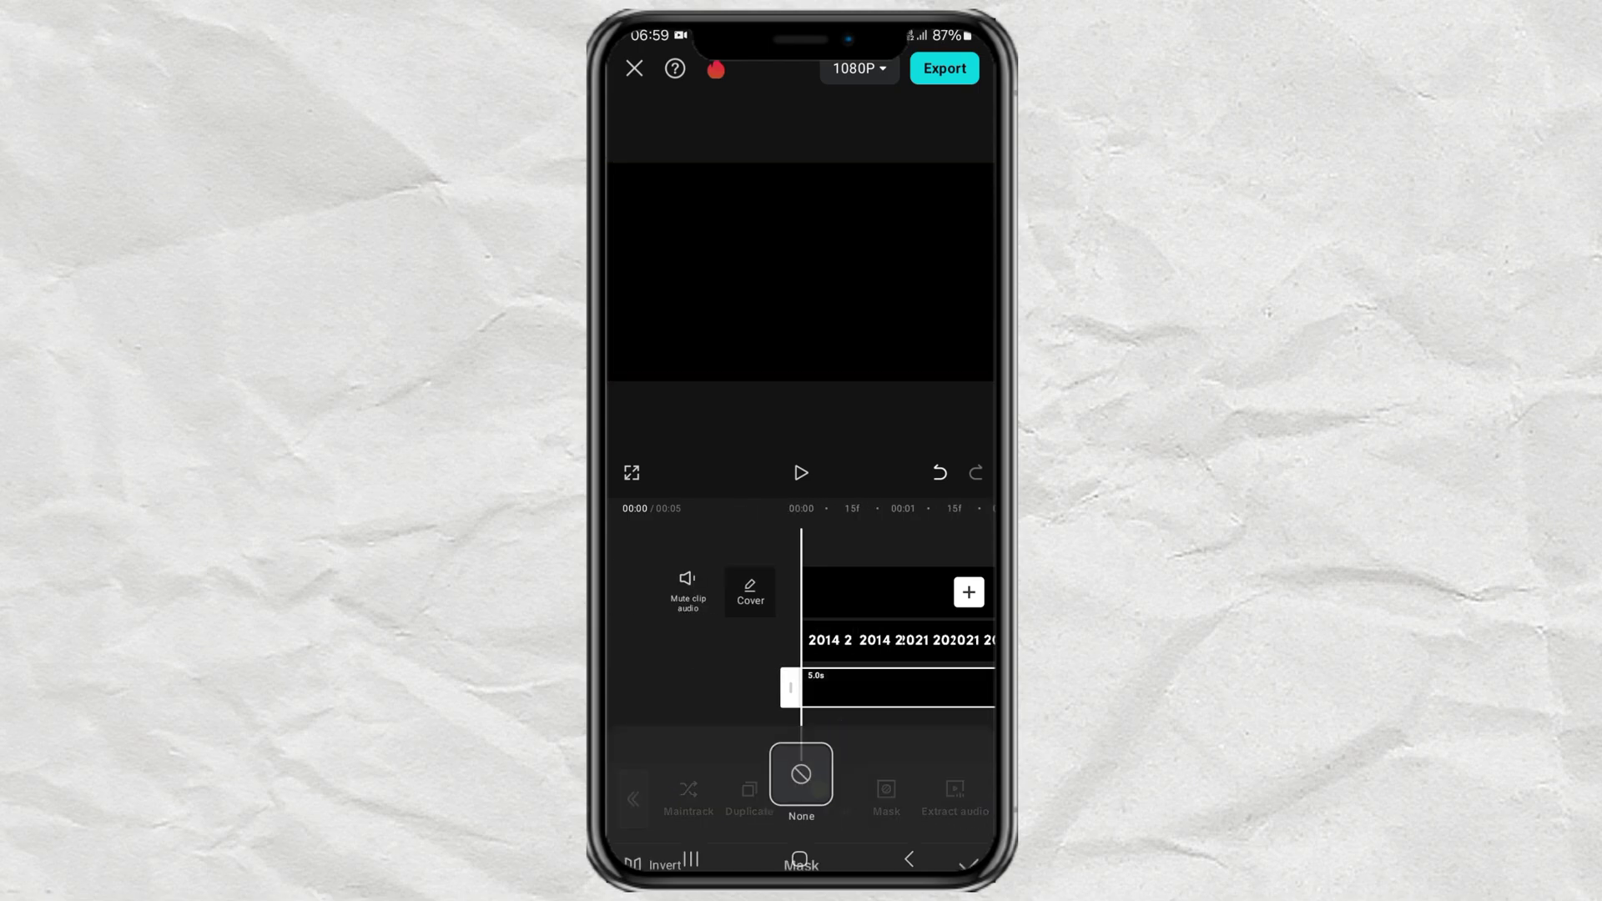
click(924, 726)
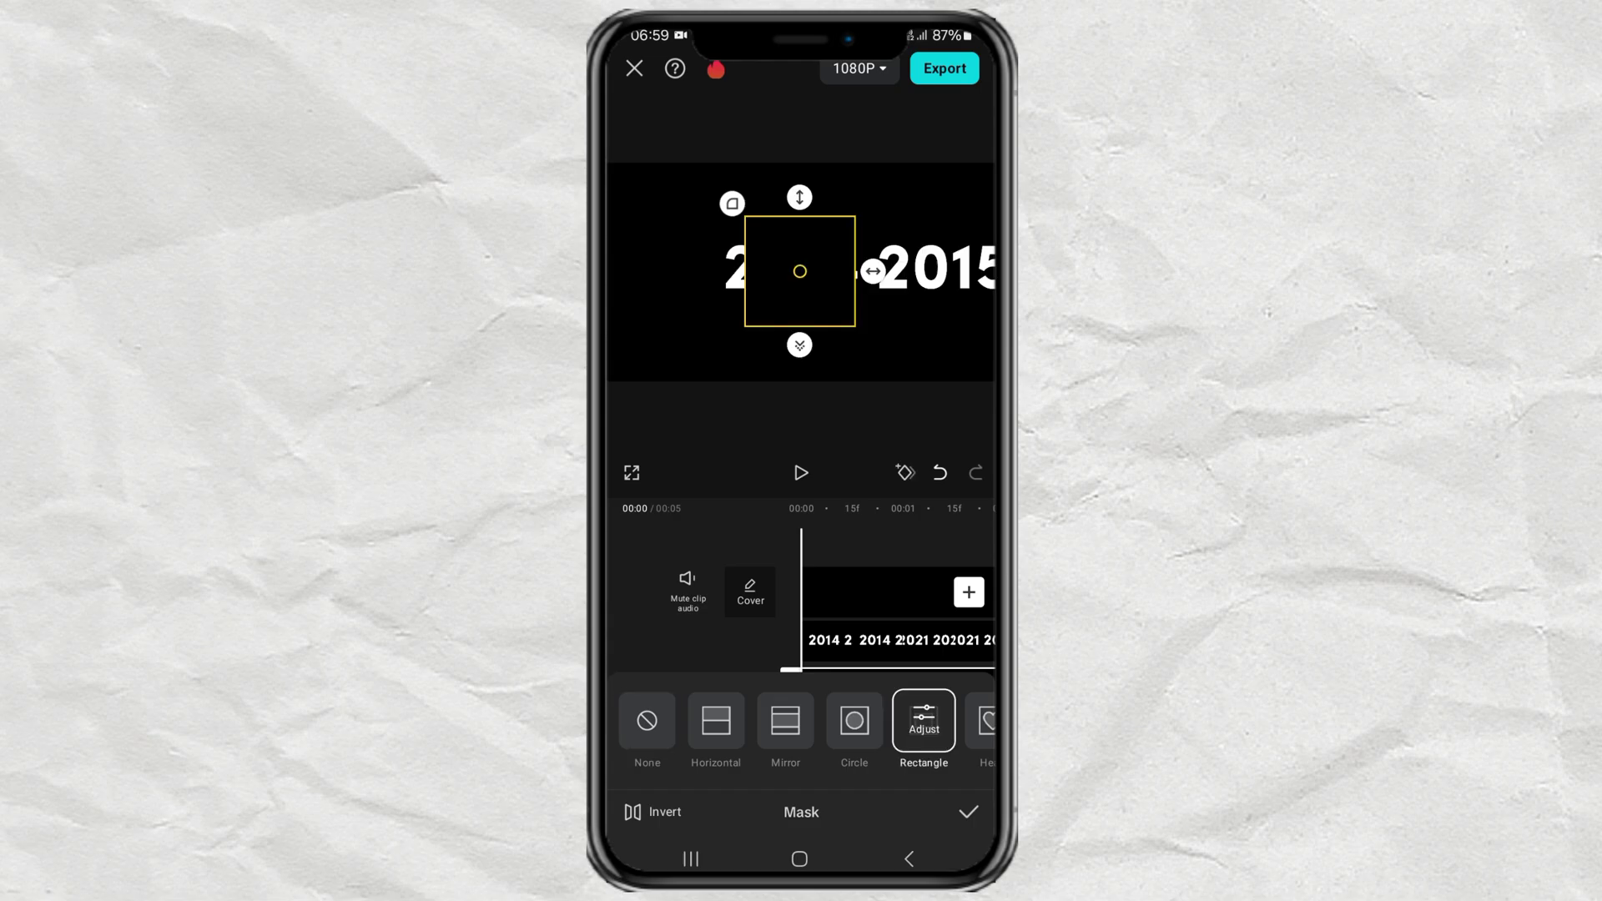
click(653, 812)
Step: Fit the mask around 2014, feather its edges, and preview playback
mouse_move(875, 286)
mouse_down()
mouse_move(897, 286)
mouse_move(834, 305)
mouse_move(805, 346)
mouse_up()
drag(796, 197, 796, 213)
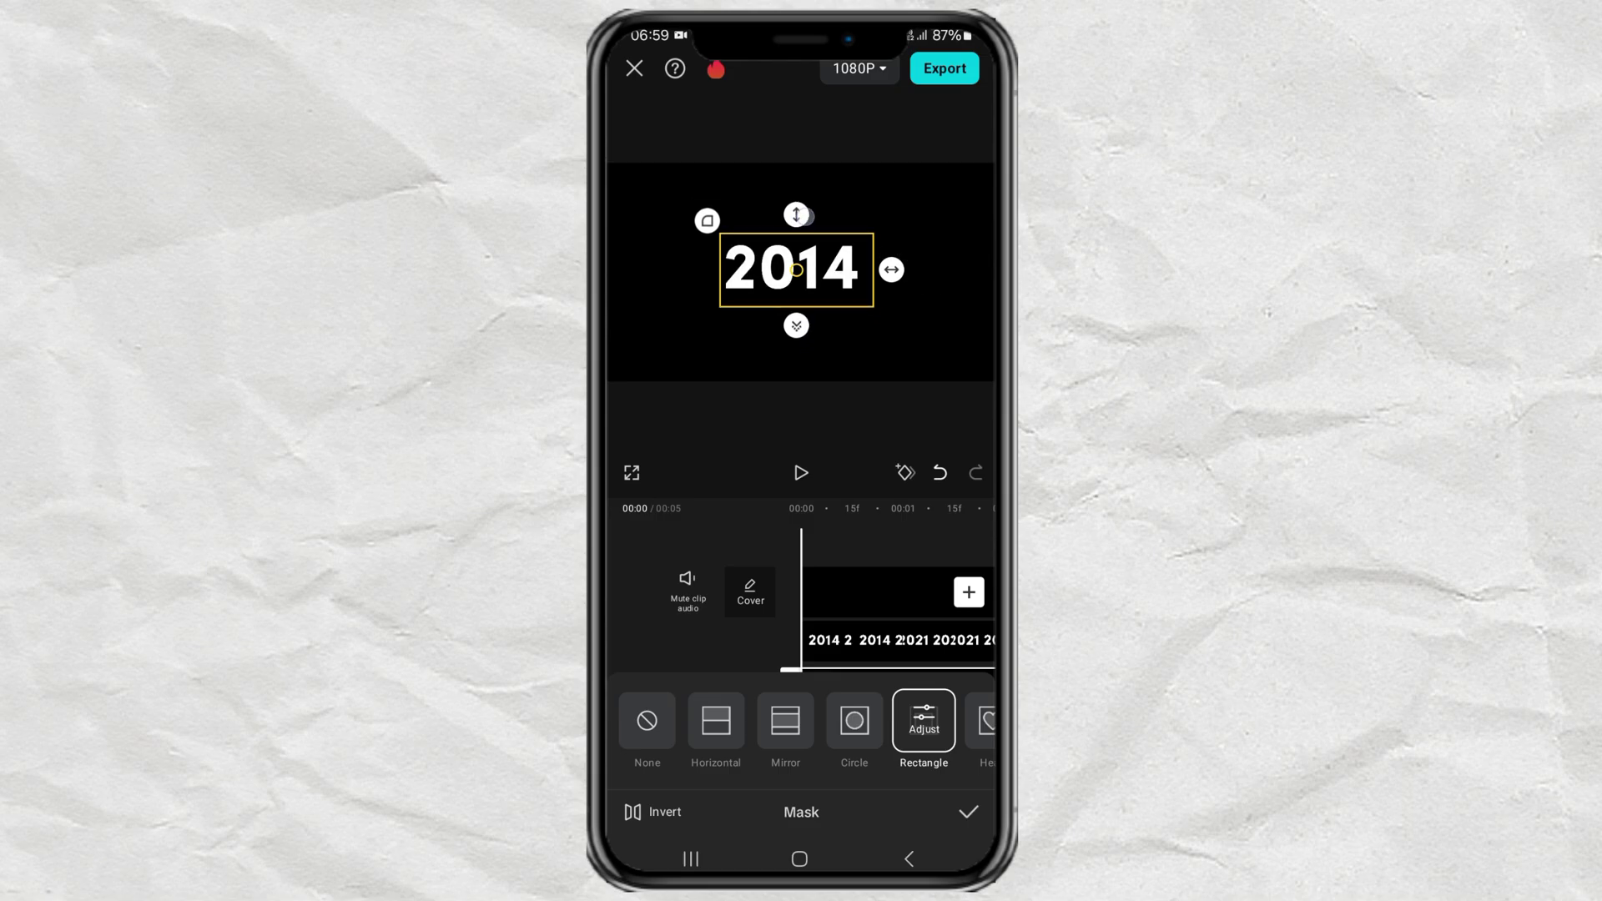
drag(891, 269, 901, 267)
drag(807, 212, 810, 196)
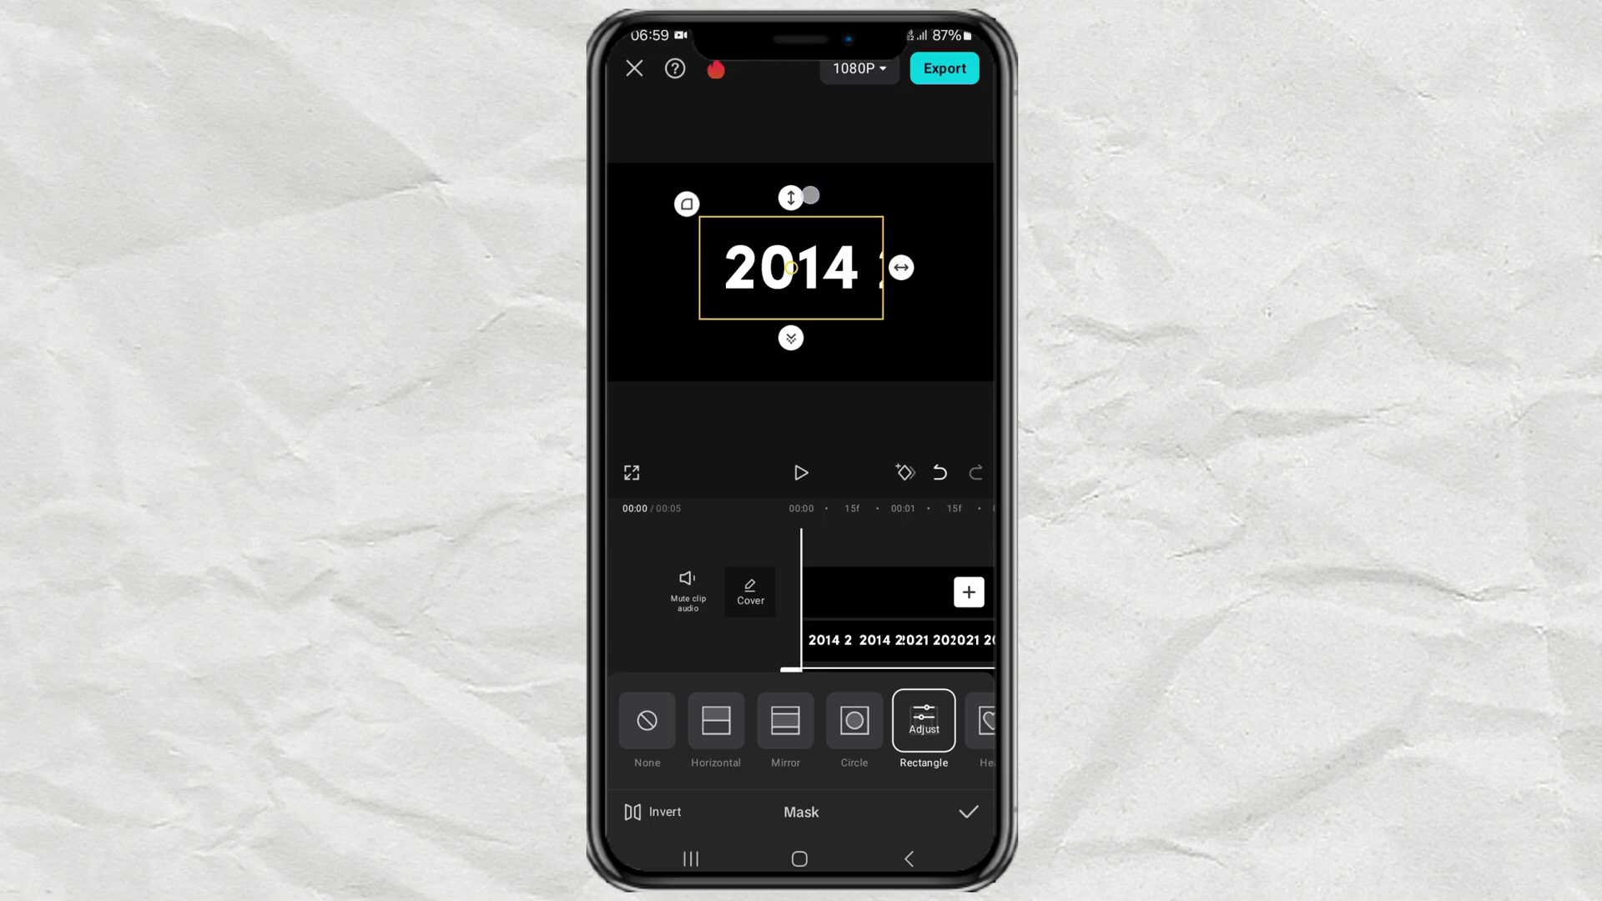
drag(792, 337, 791, 344)
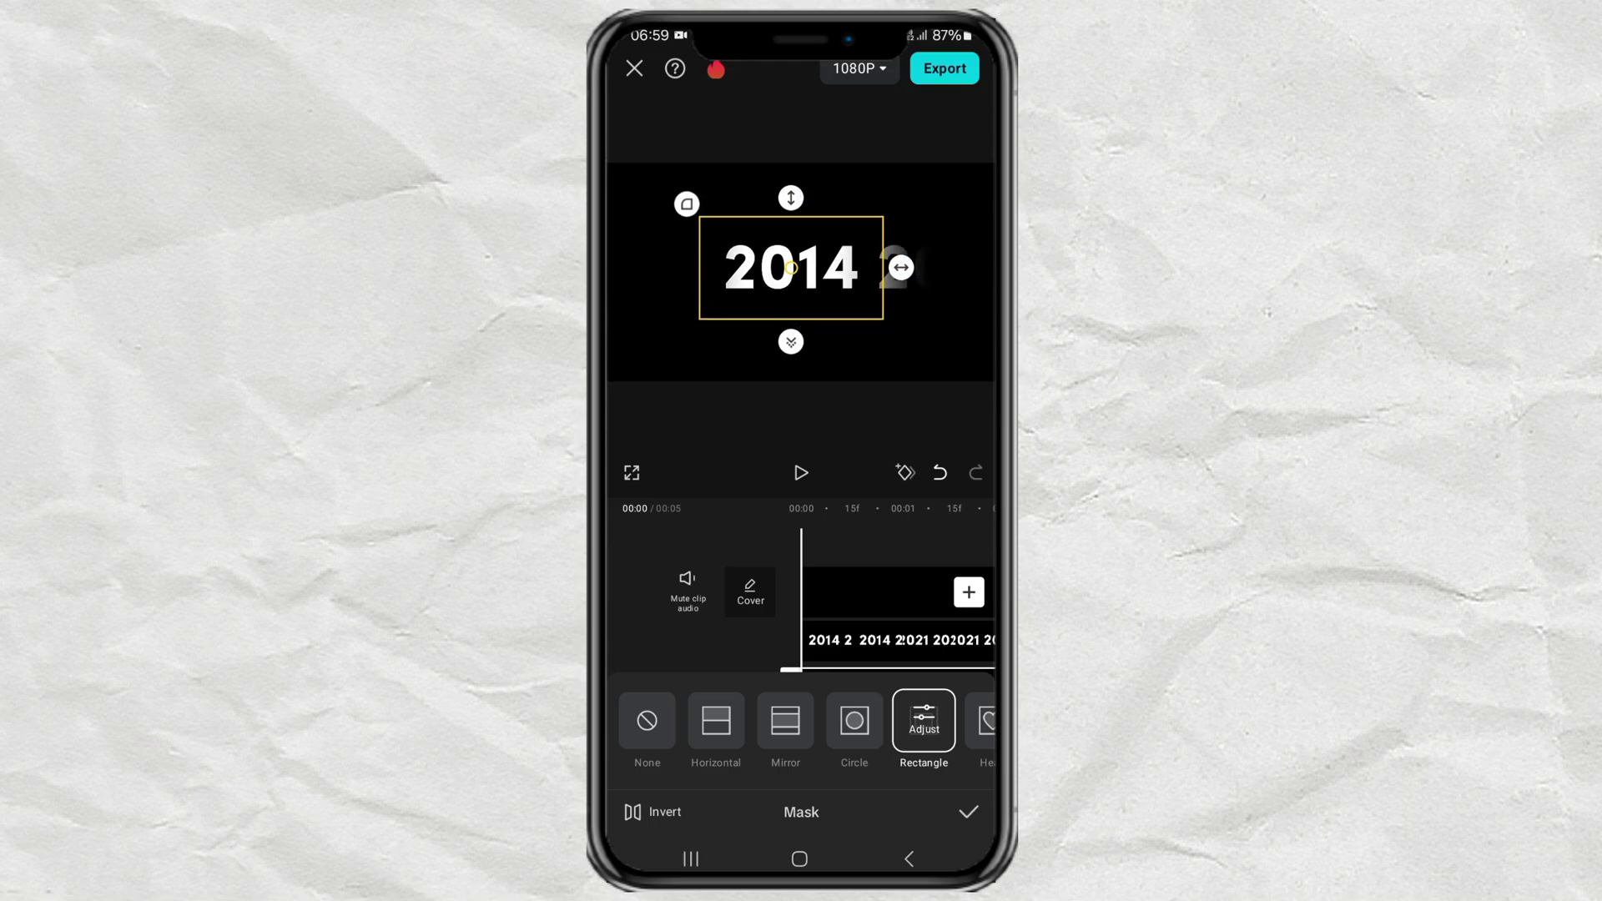
click(971, 805)
click(889, 752)
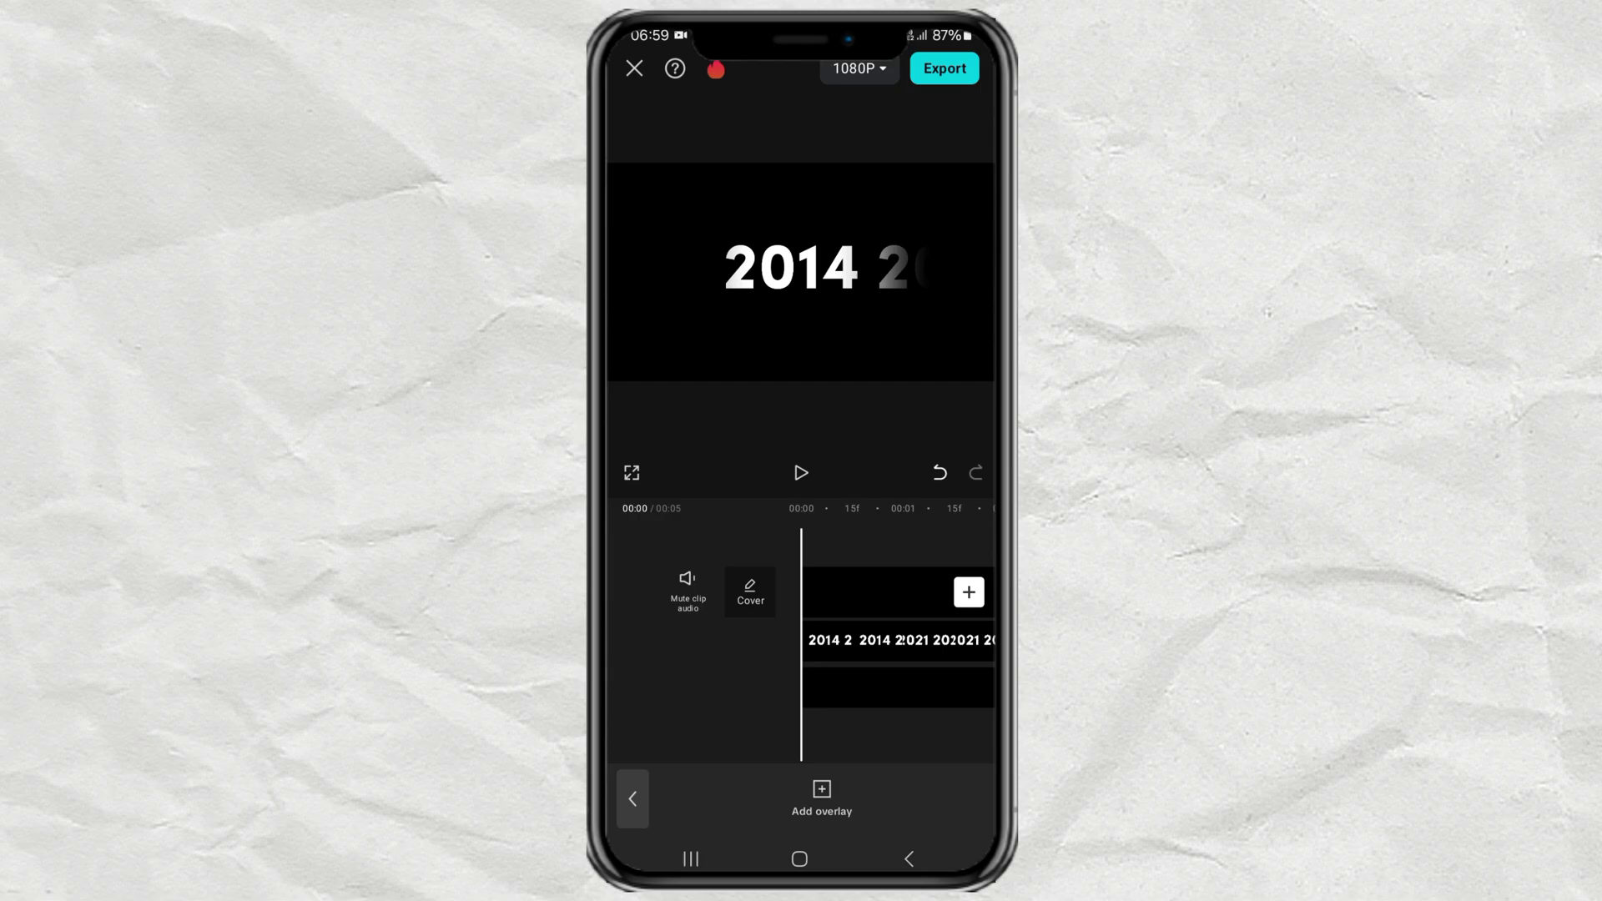
click(800, 469)
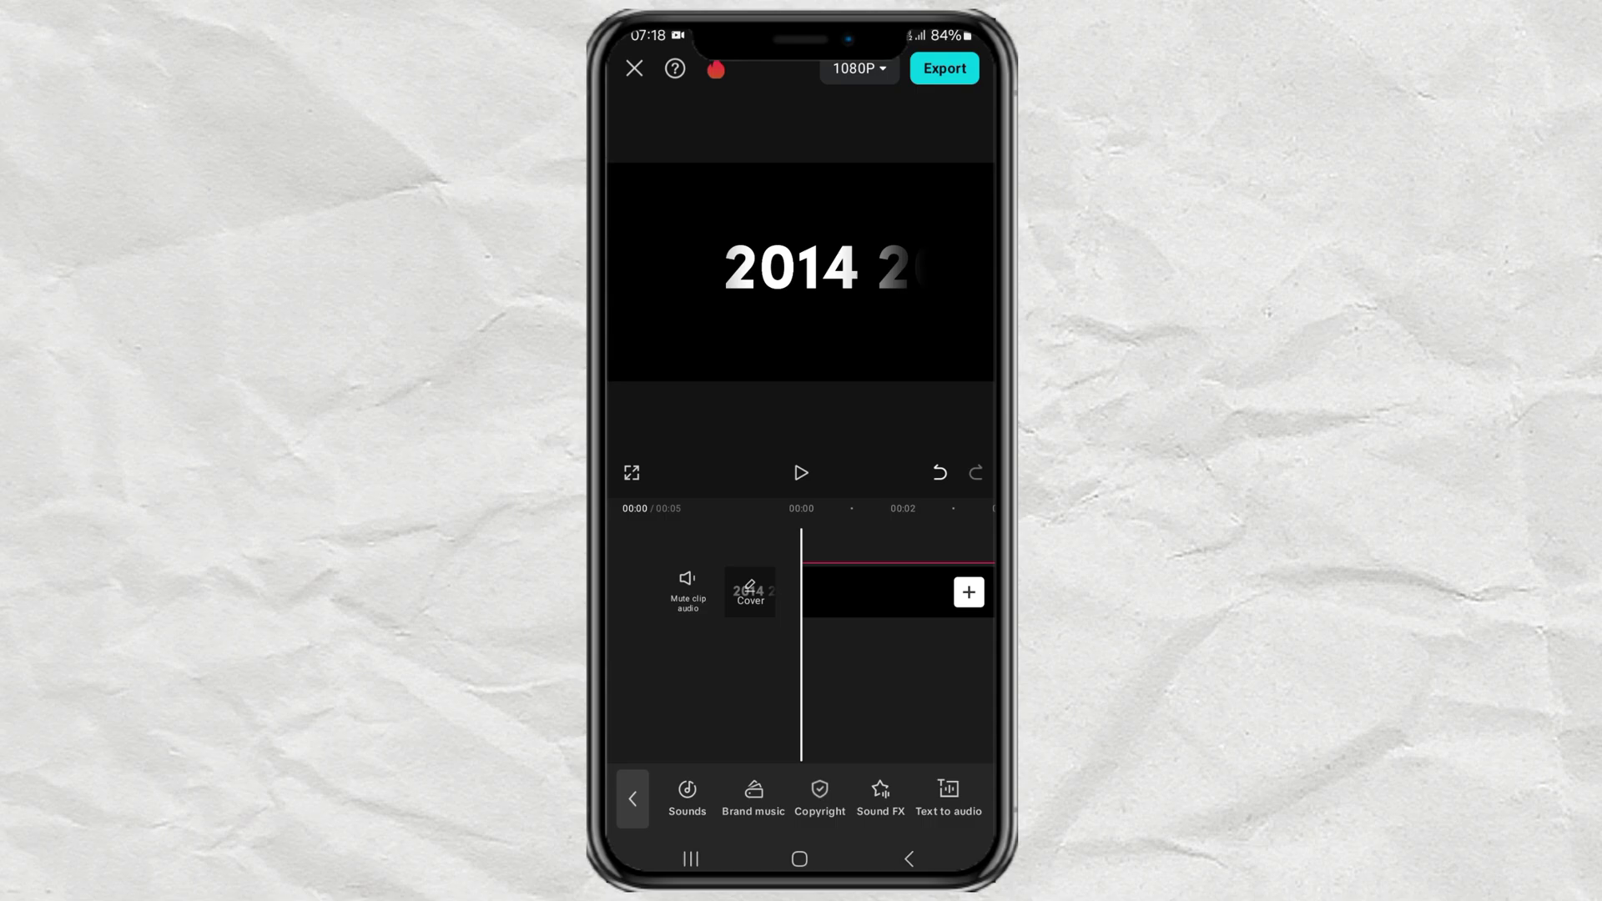
Step: Search the sound library for 'app scroll' and add the KANT app scroll sound to the timeline start
click(880, 797)
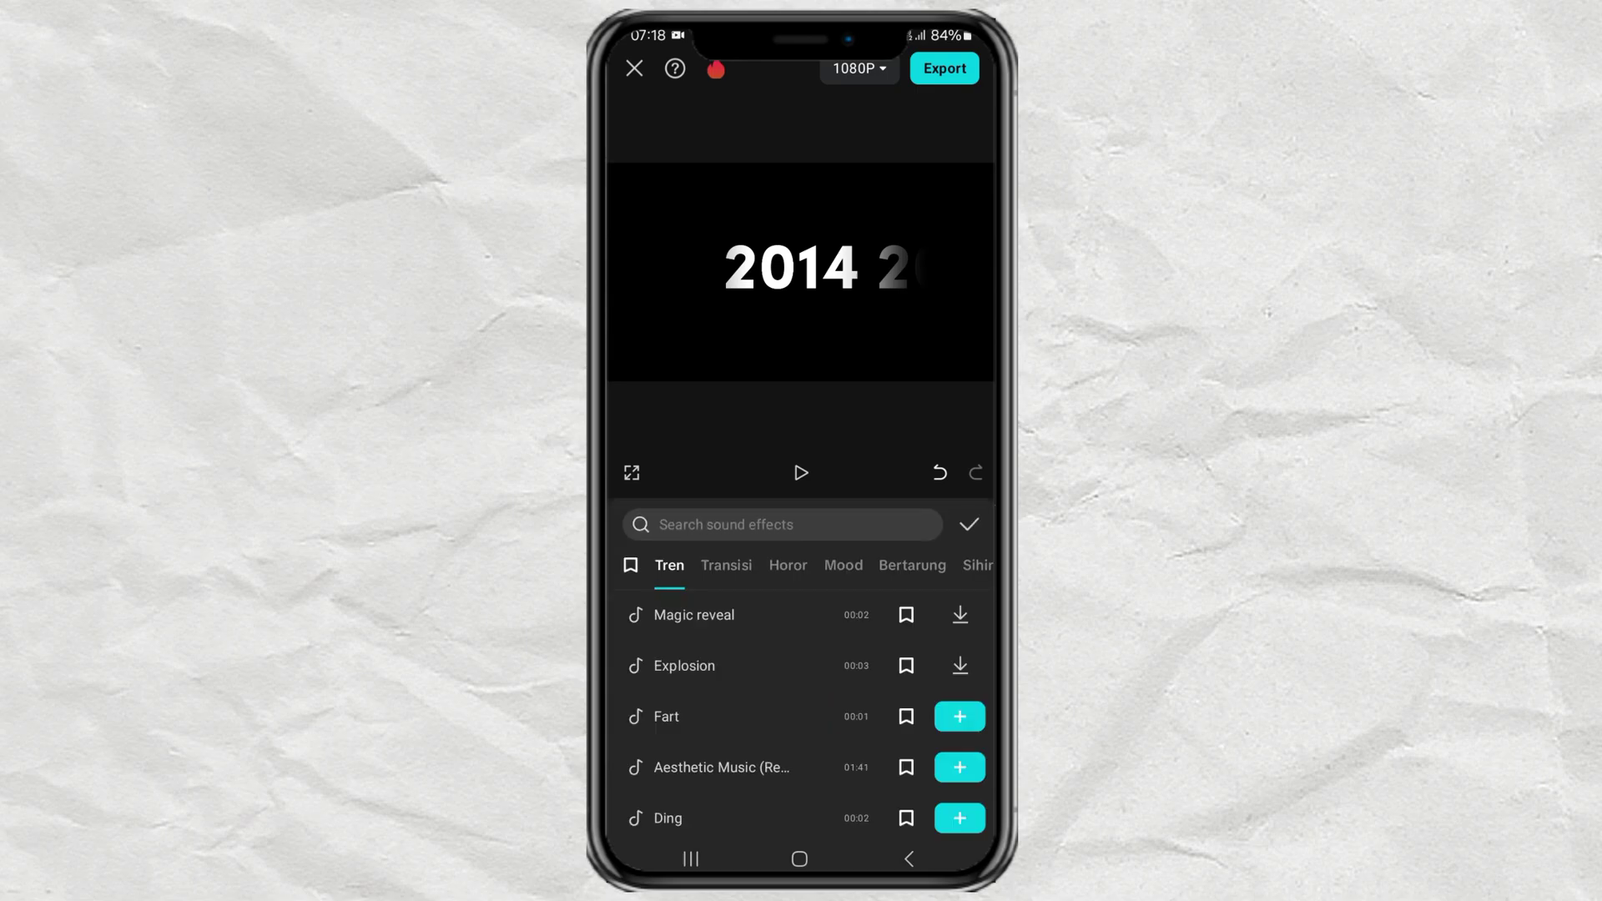
click(711, 528)
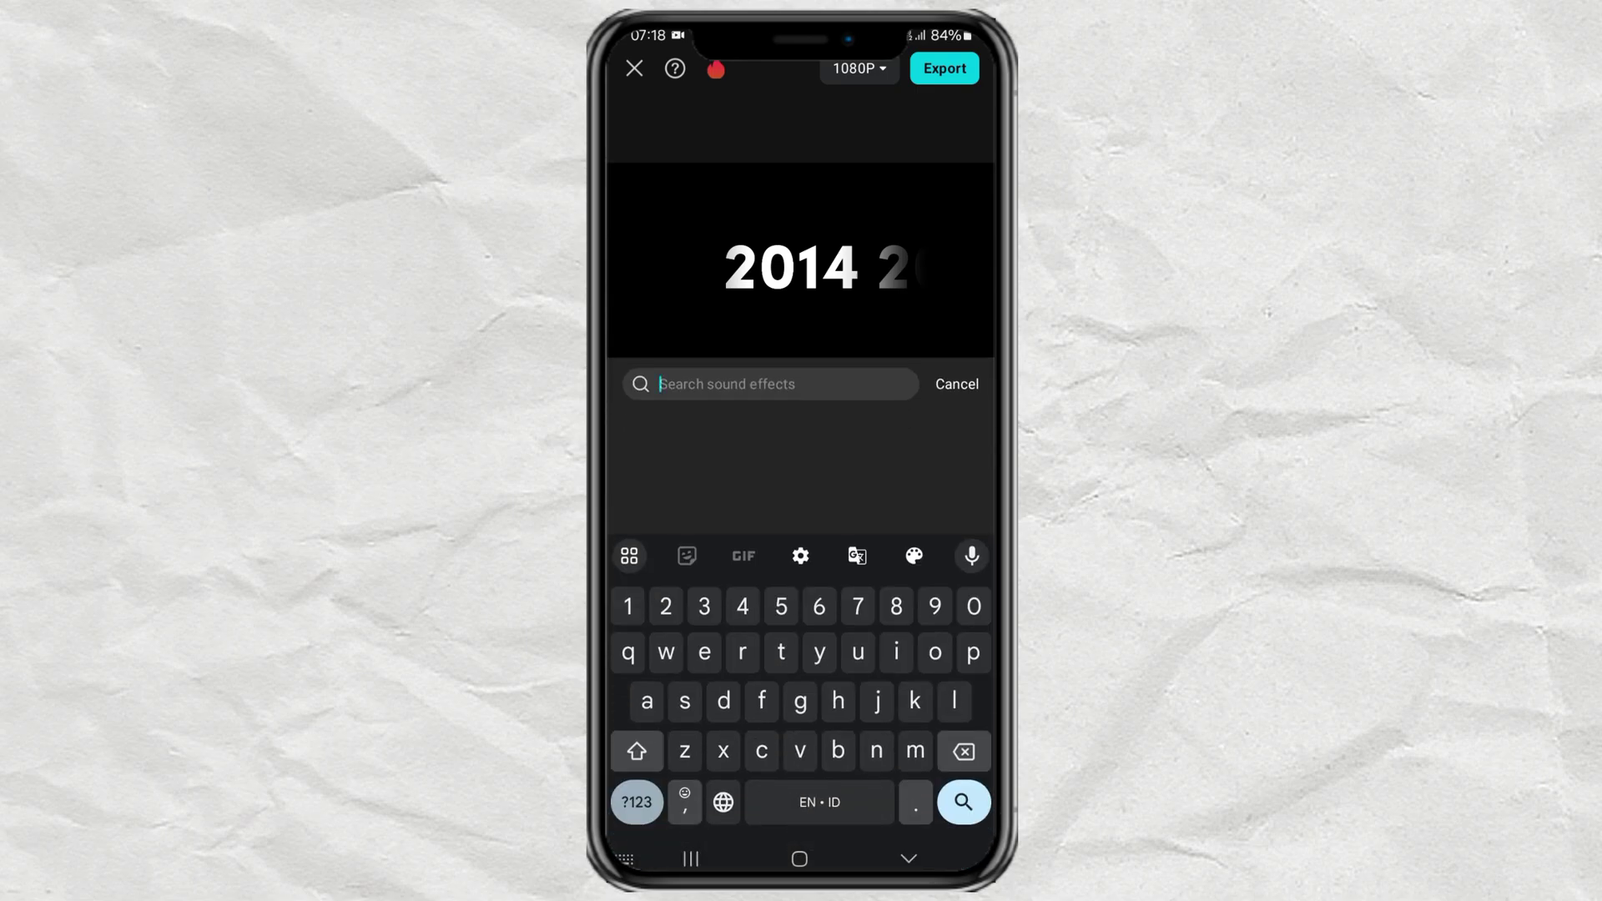
text(app )
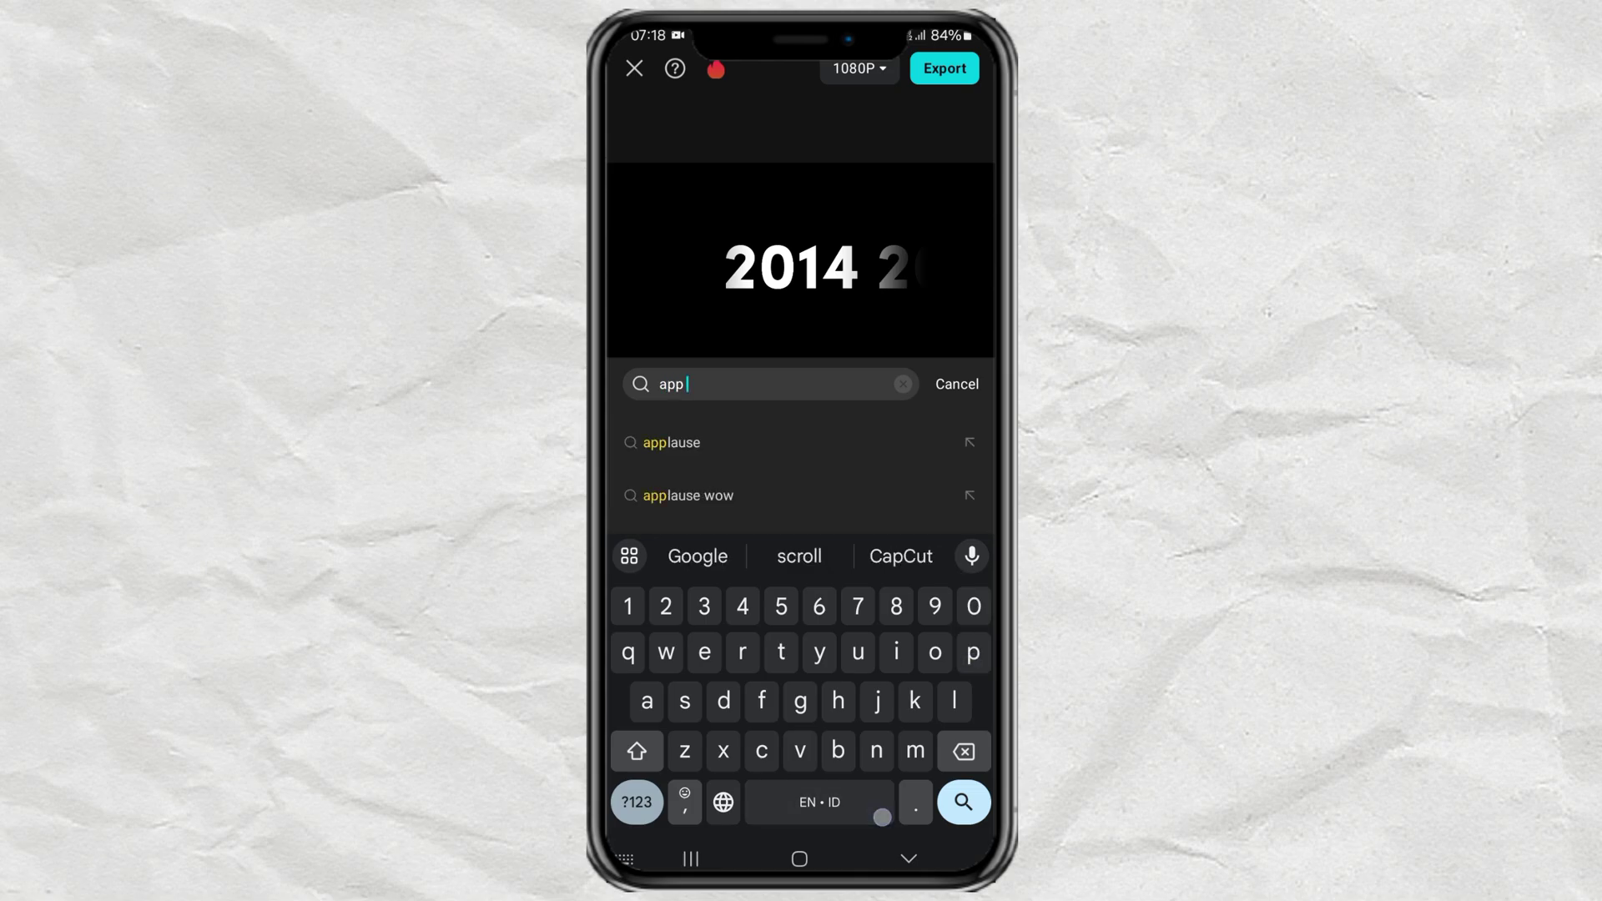
text(scroll)
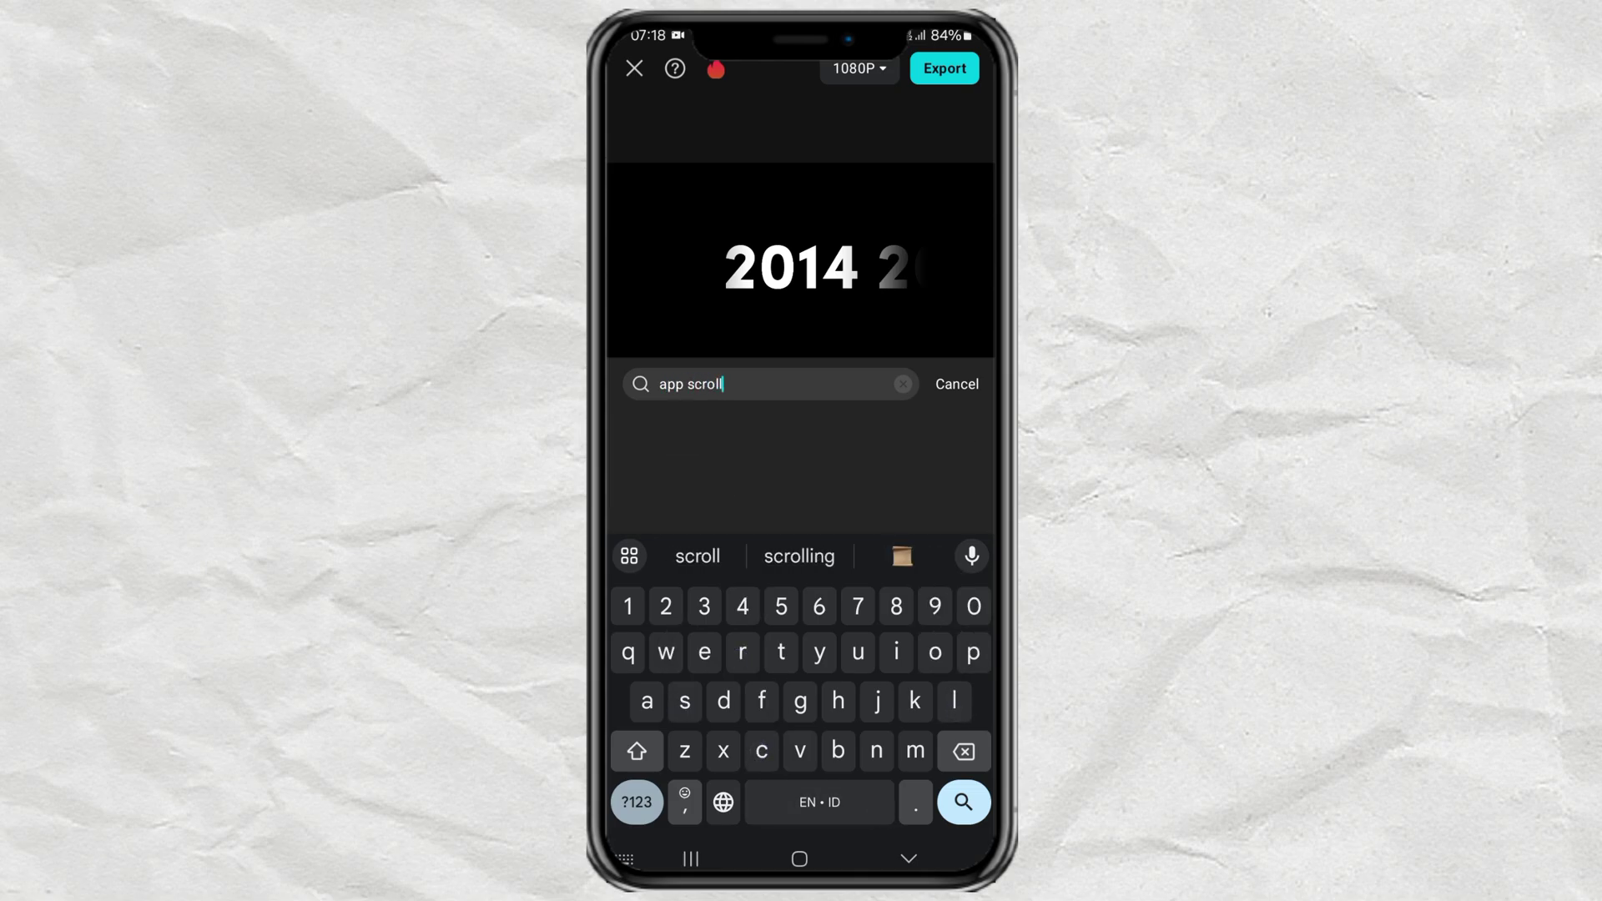
key(Return)
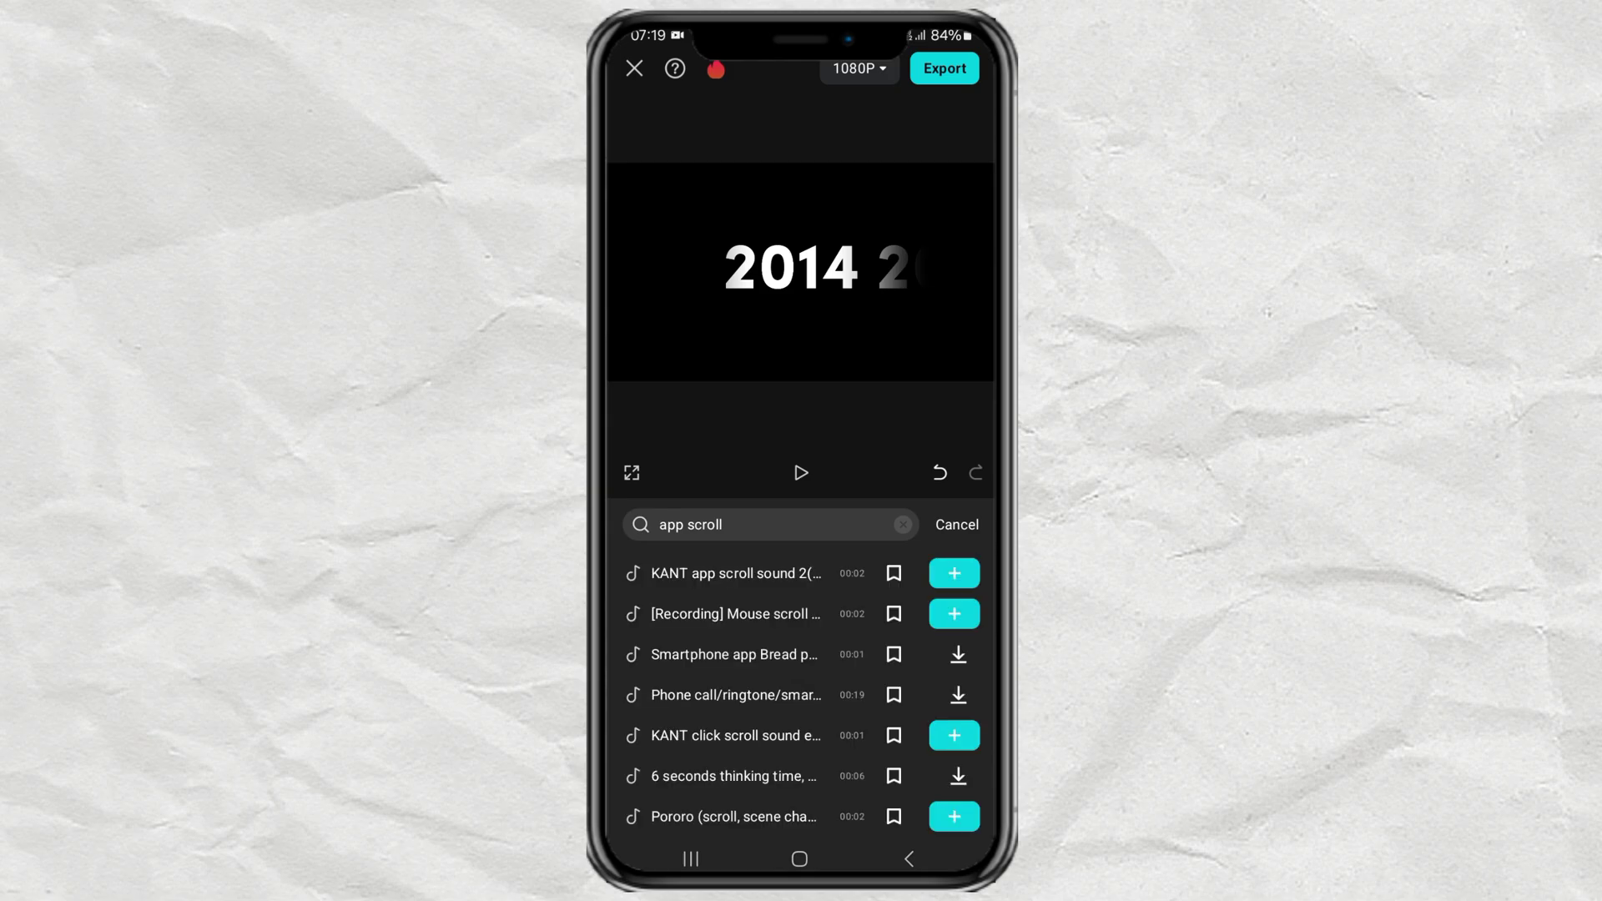
click(954, 573)
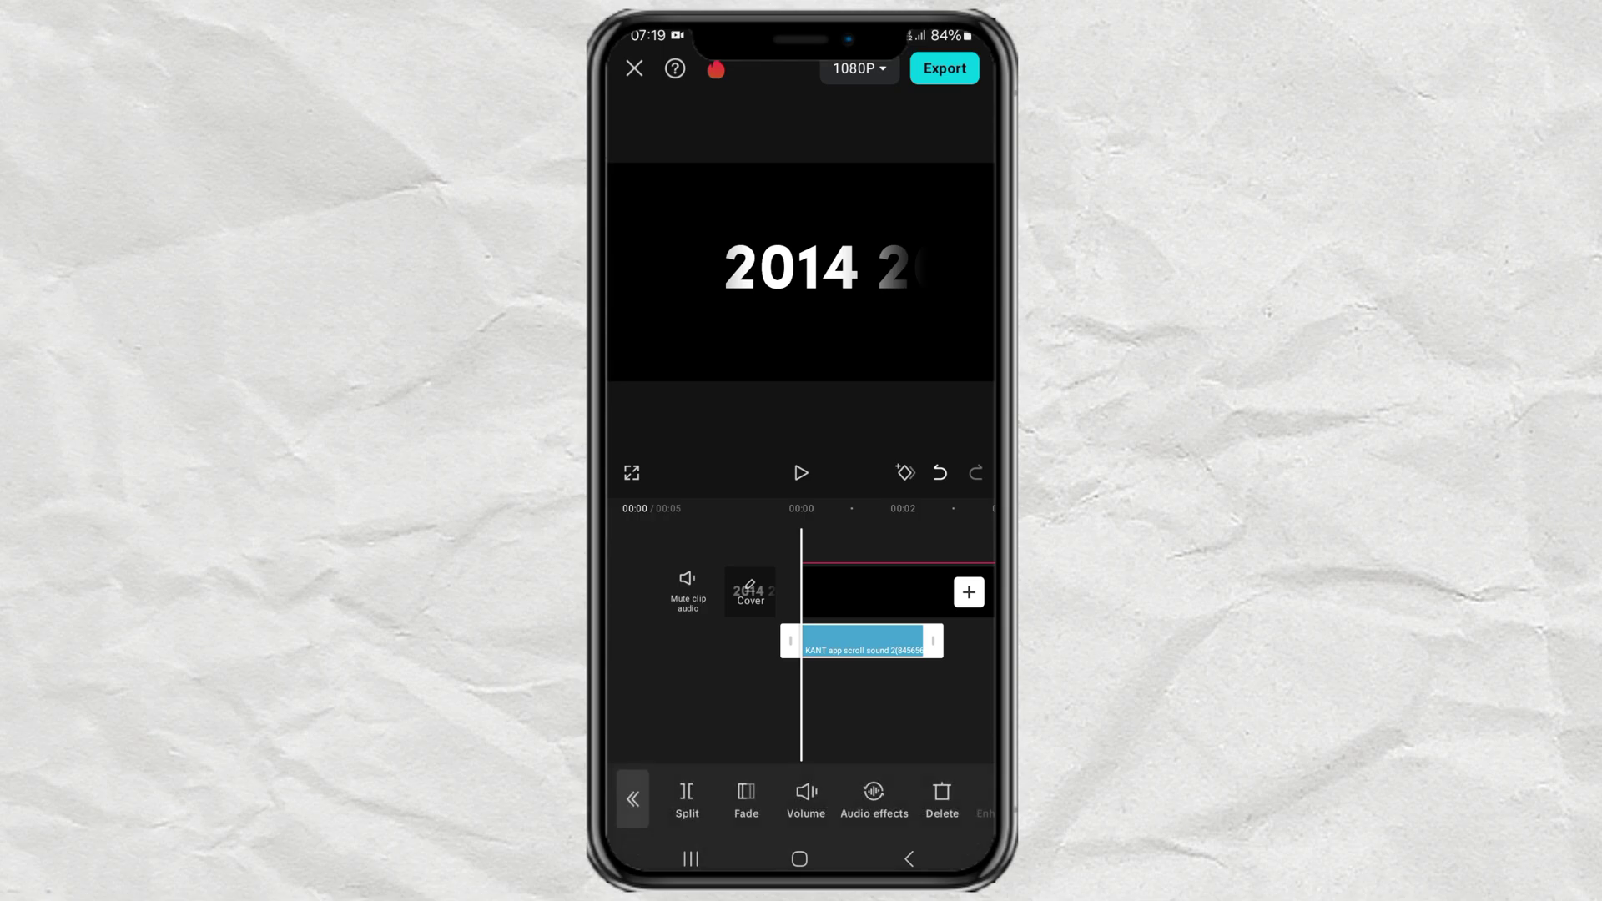
click(631, 799)
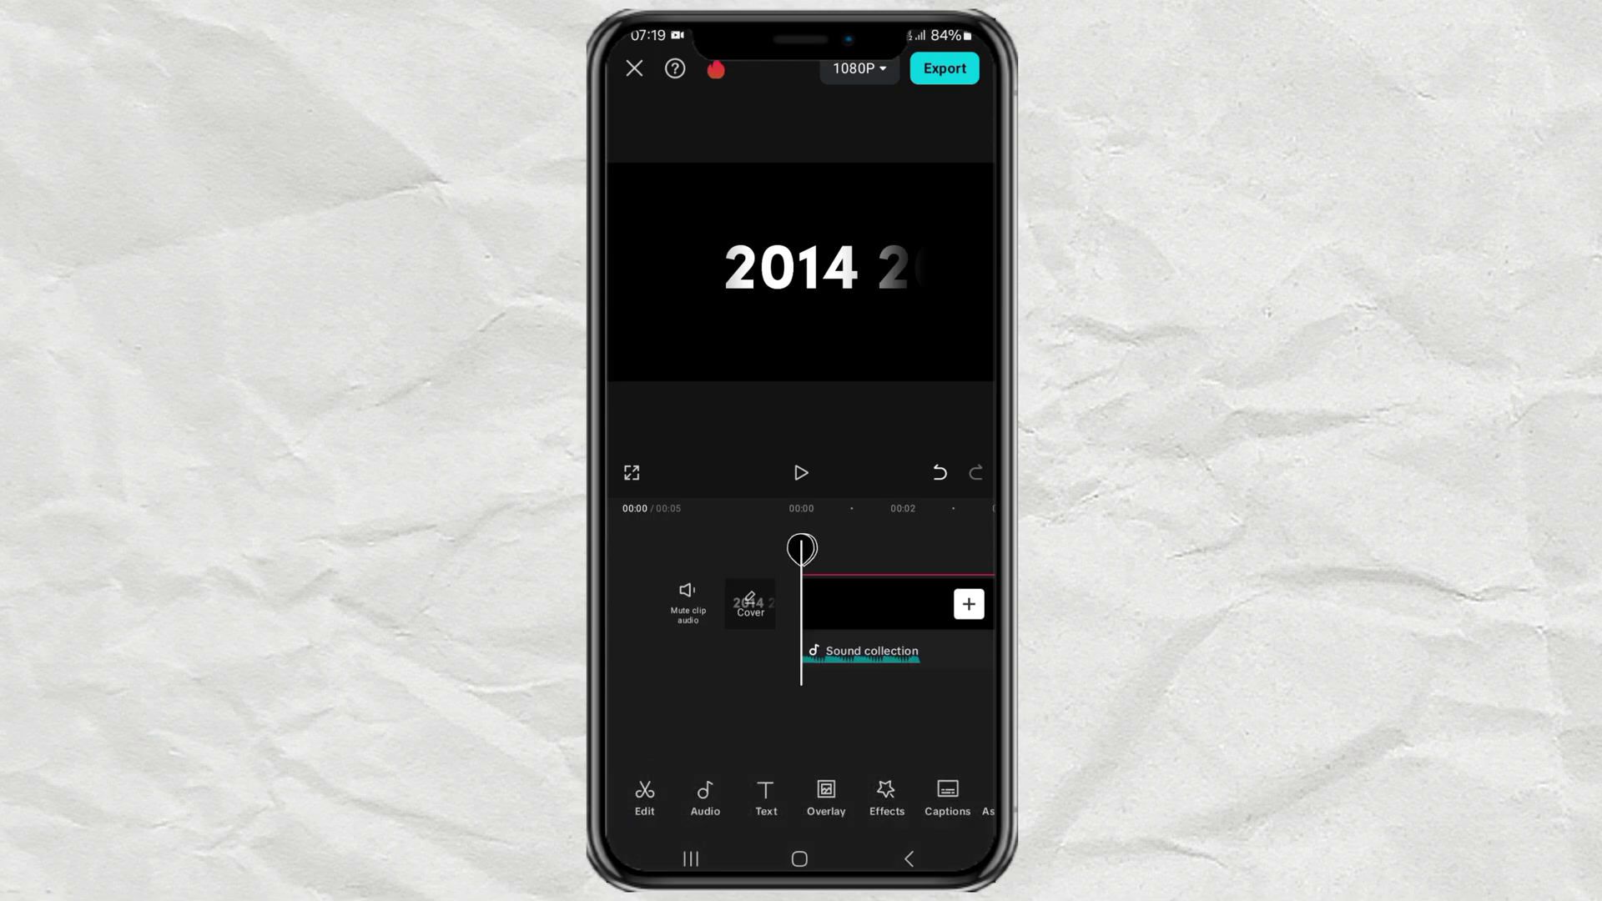